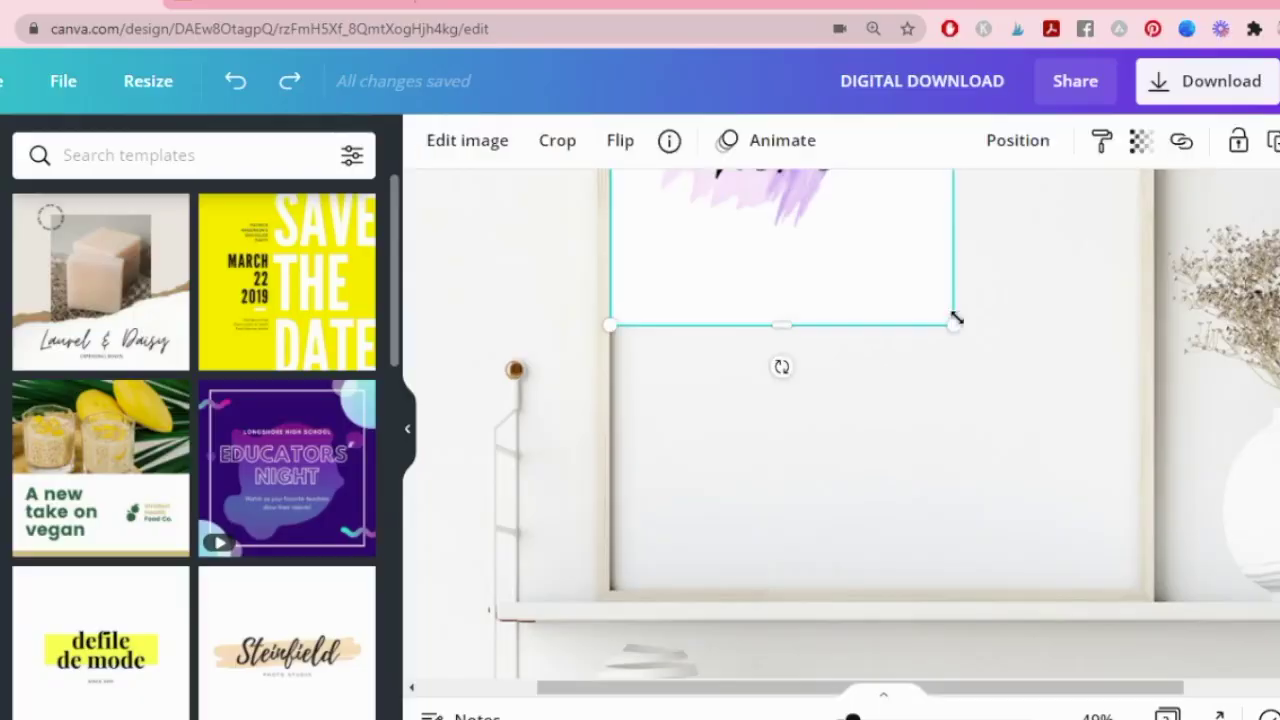
Create a custom-size design of 24 × 36 in, with units switched to inches.
left_click_drag(957, 314, 1143, 571)
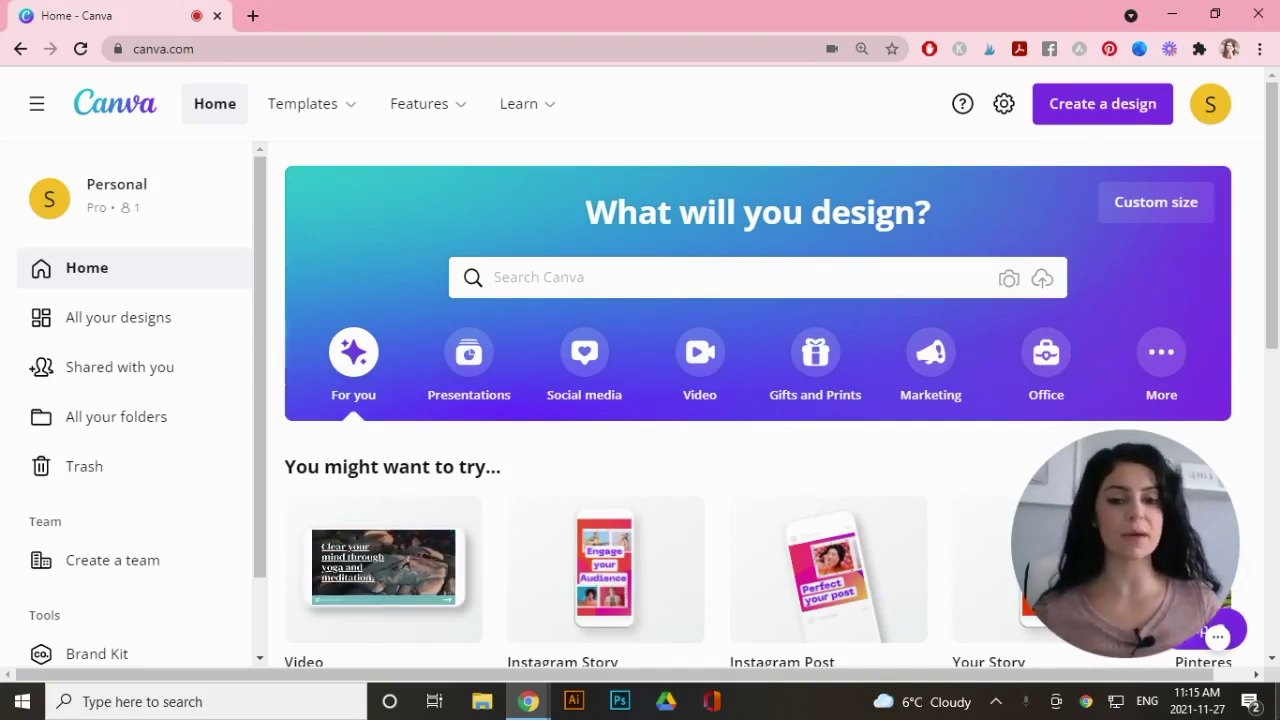
left_click(1095, 108)
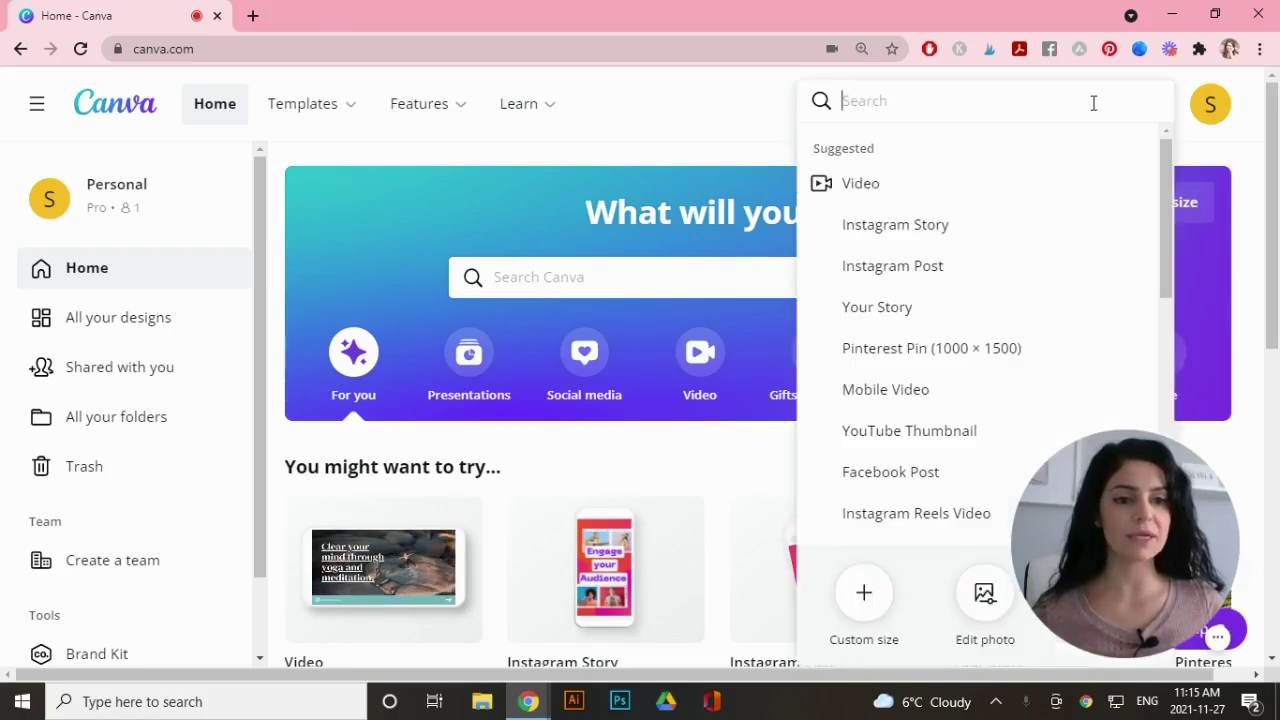
left_click(866, 598)
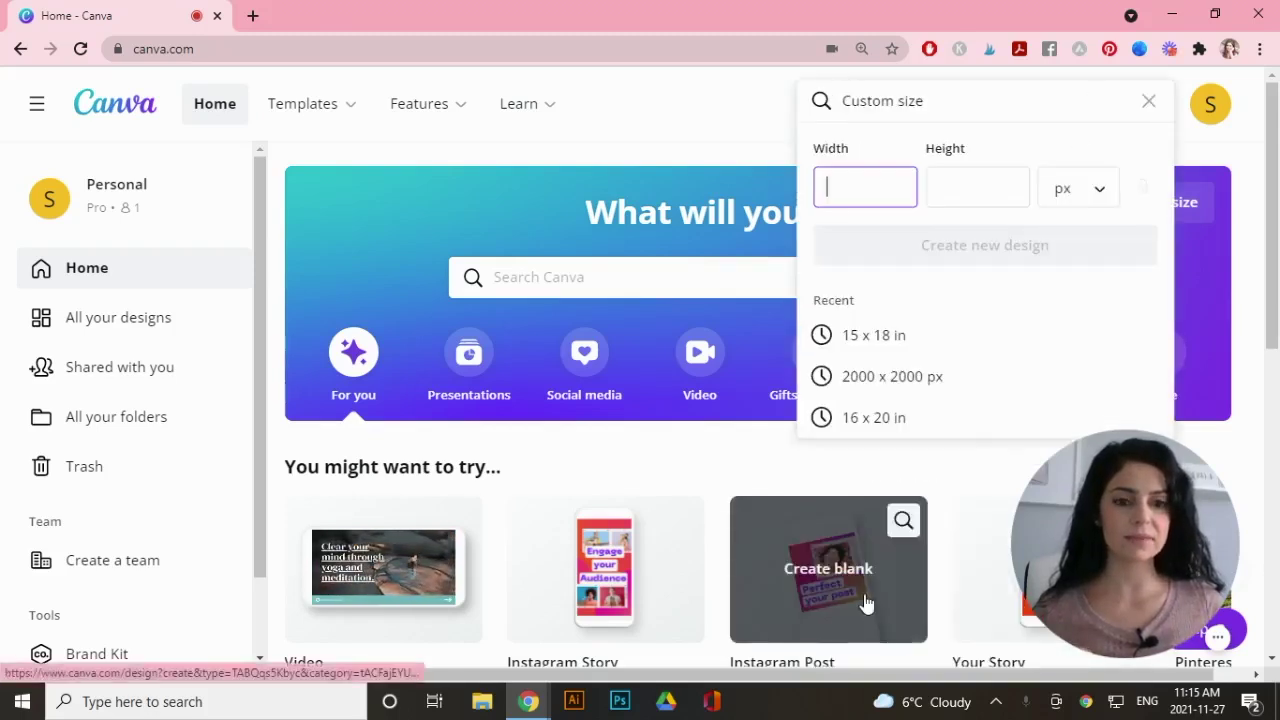
left_click(1100, 194)
left_click(1066, 232)
left_click(883, 197)
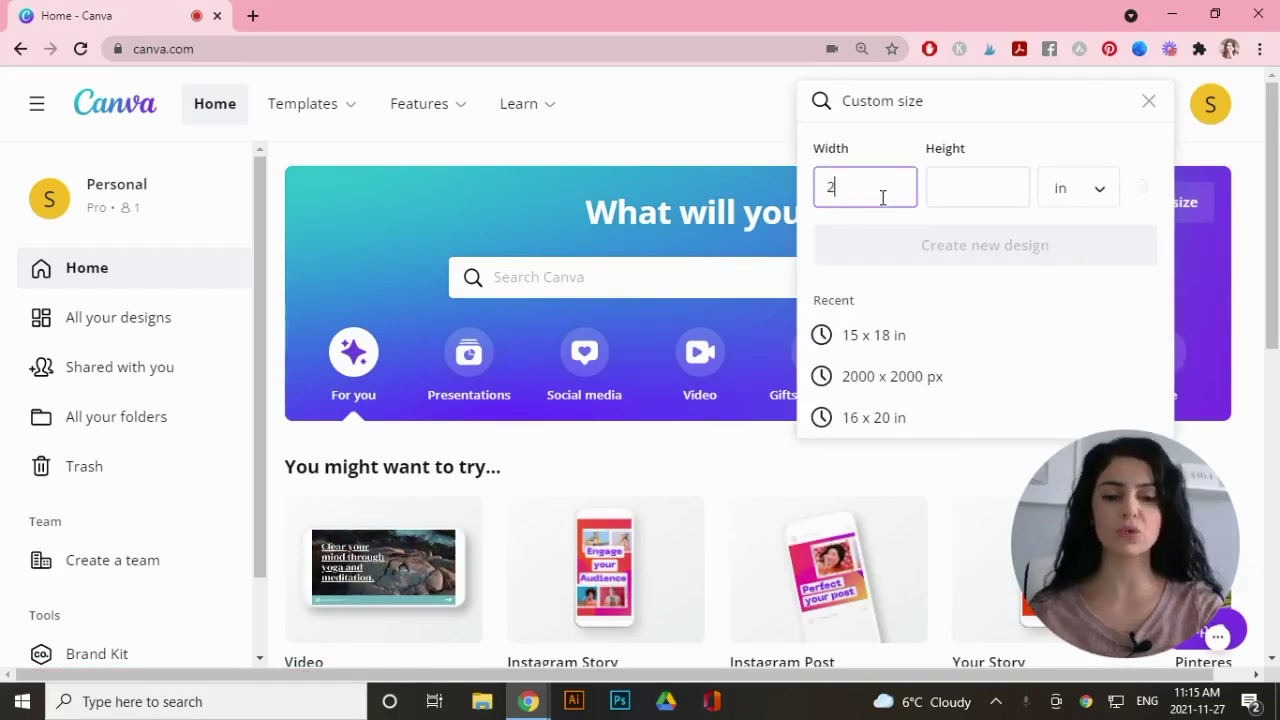
left_click(974, 186)
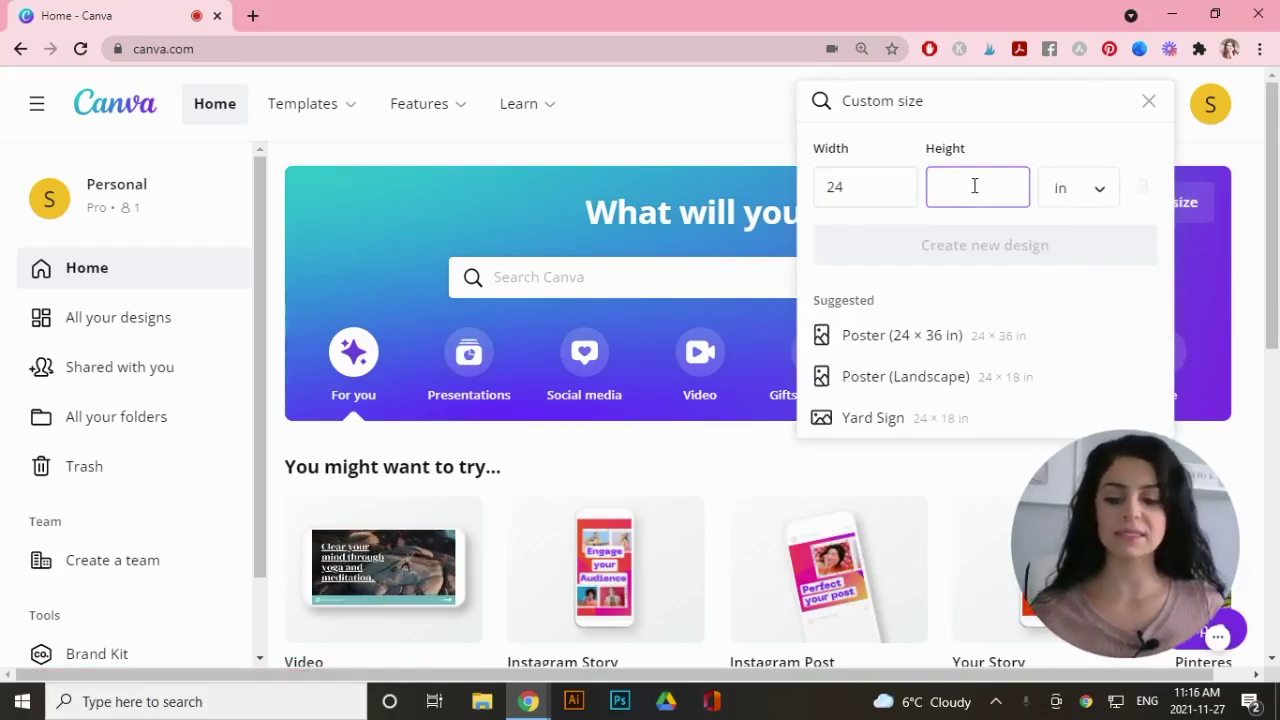
type("36")
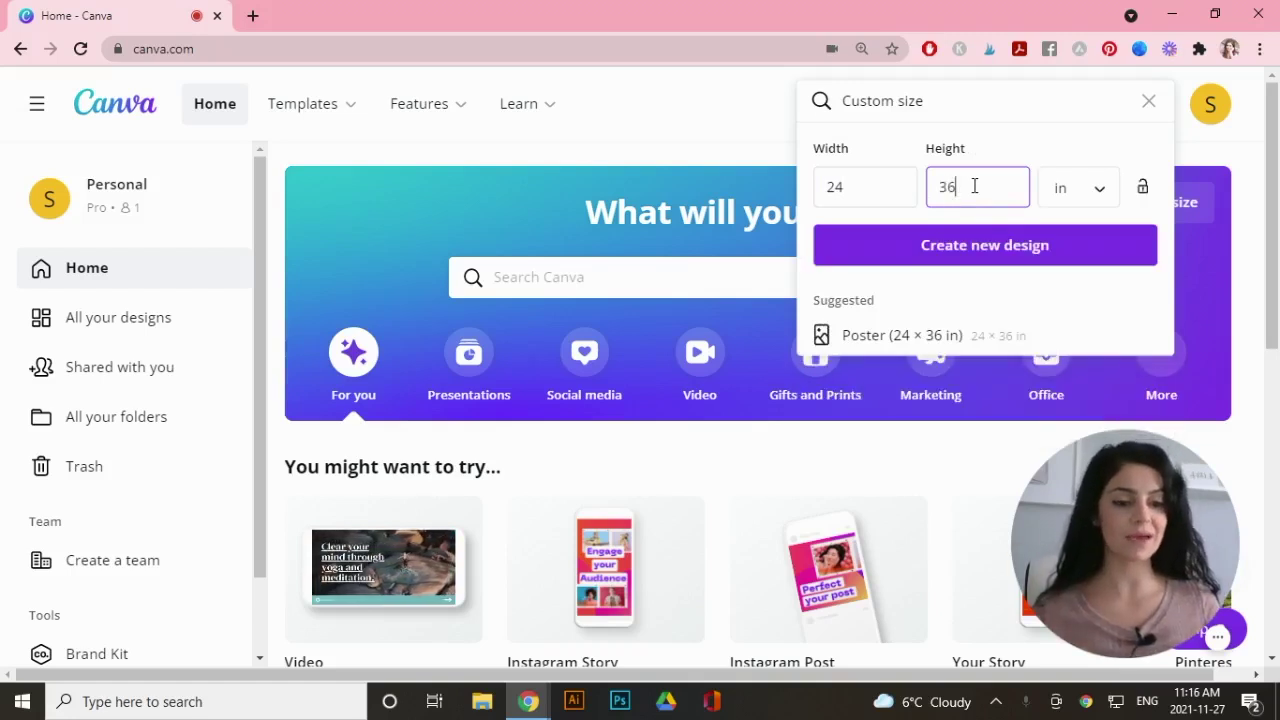
left_click(985, 256)
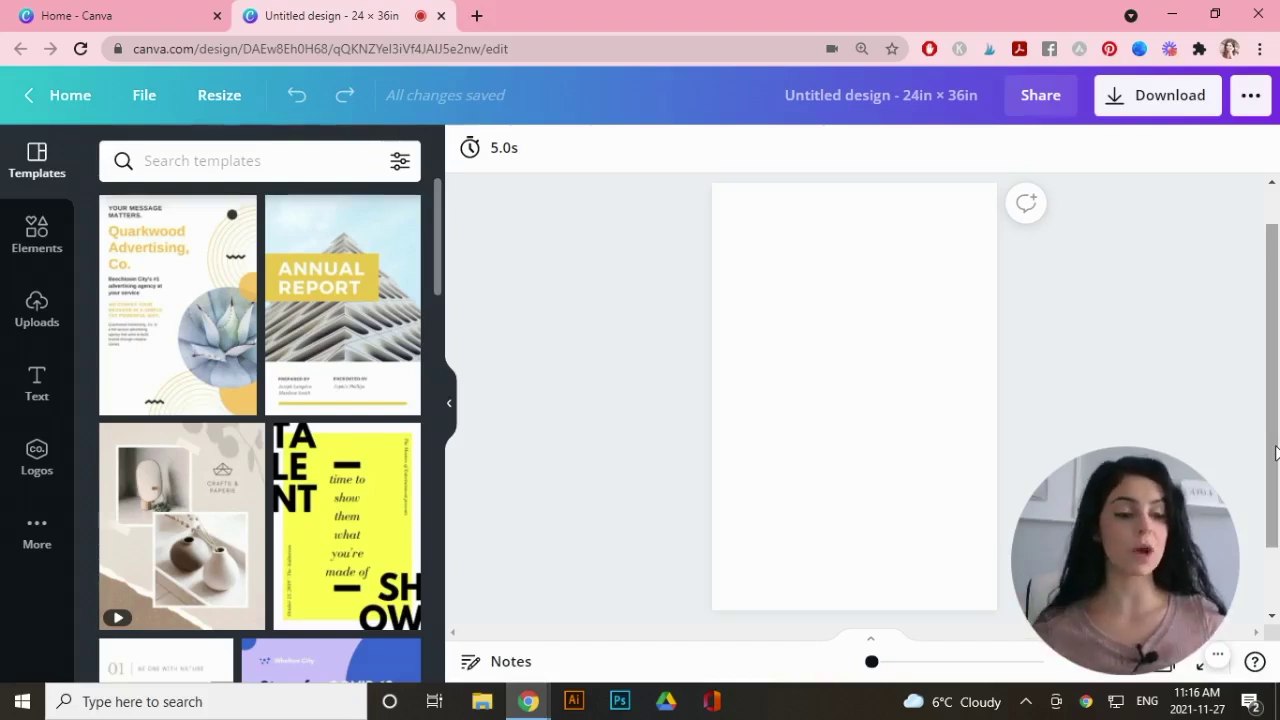
Add a centred size-150 heading reading 'your quote here' and bring up its font list.
left_click(36, 390)
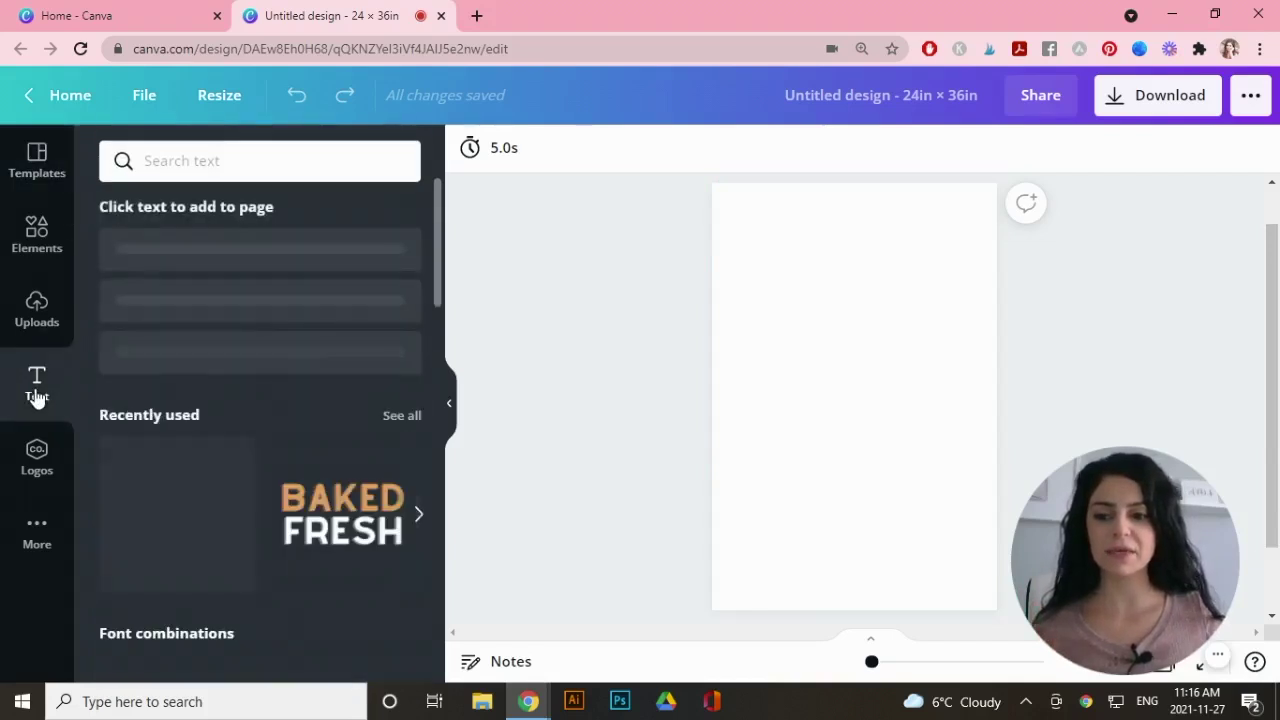
left_click(214, 274)
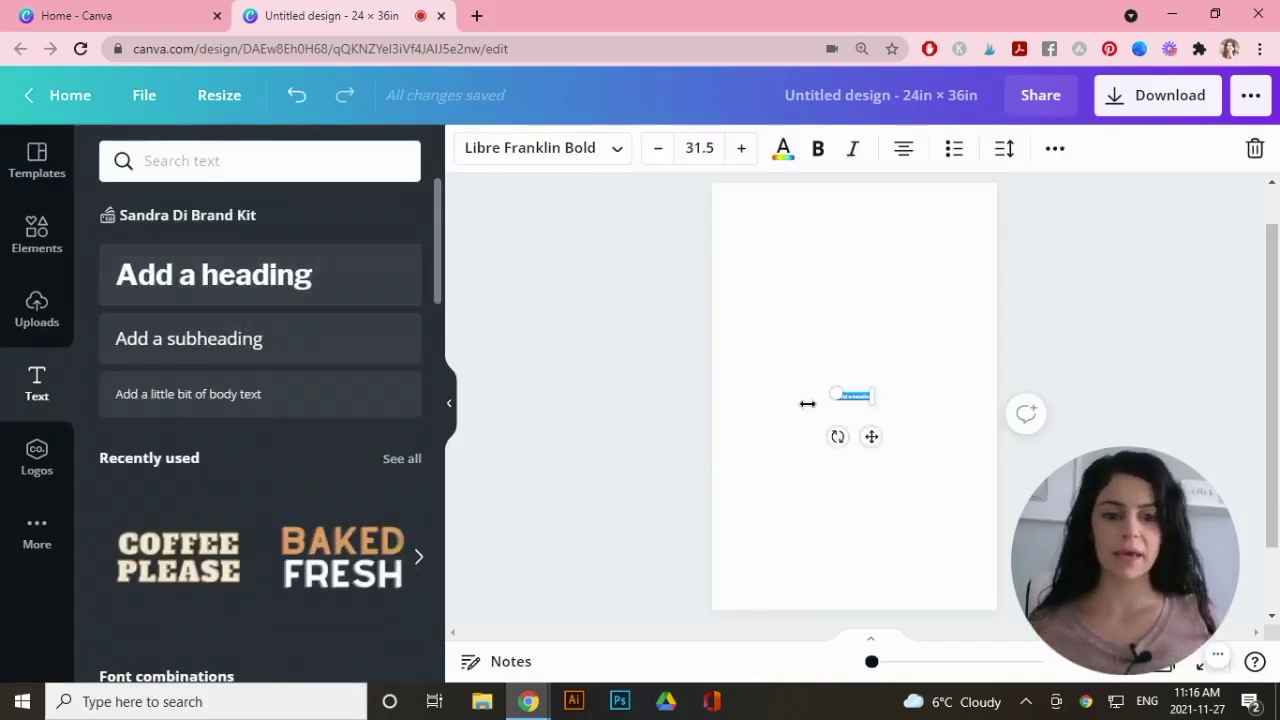
left_click_drag(833, 391, 703, 366)
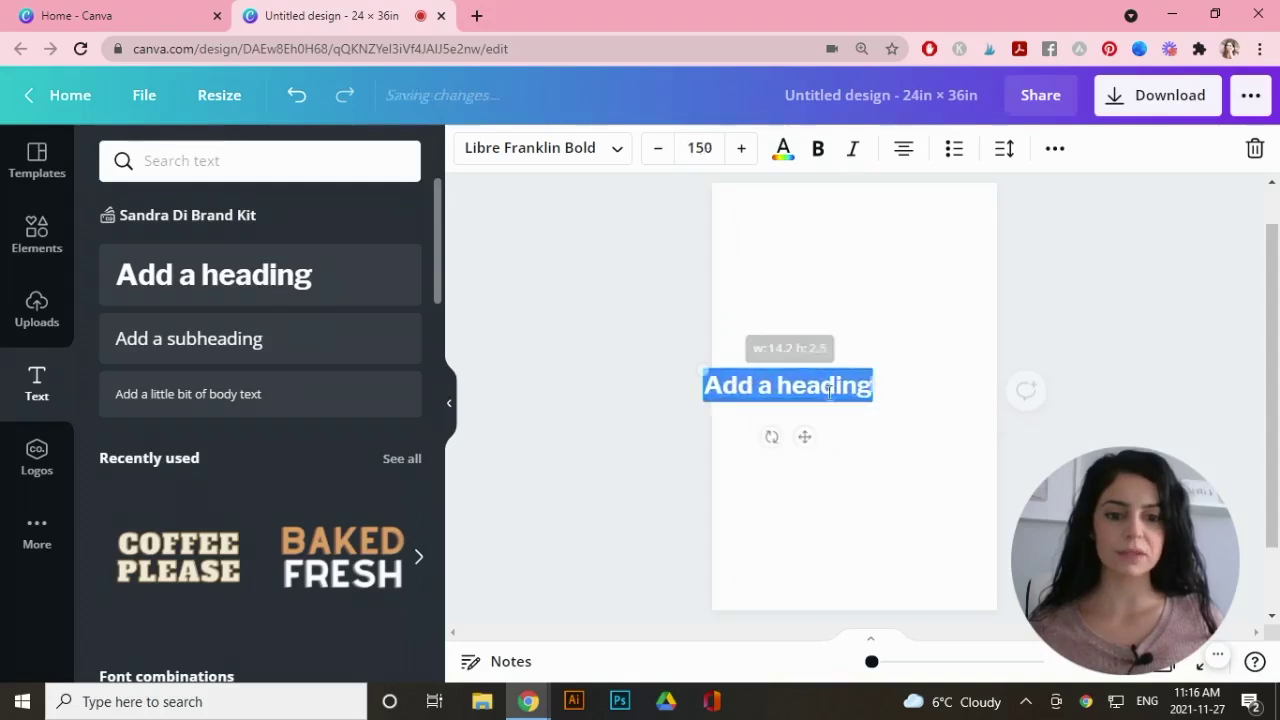
left_click_drag(823, 366, 877, 366)
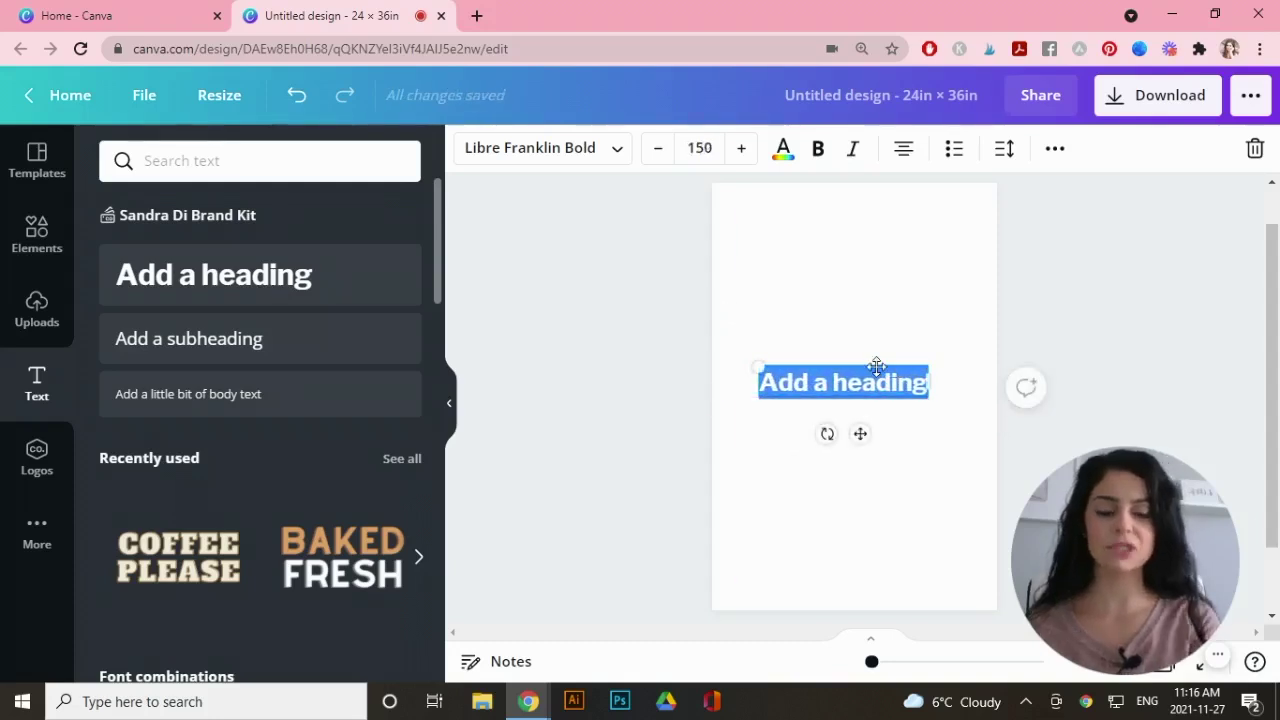
type("your qu")
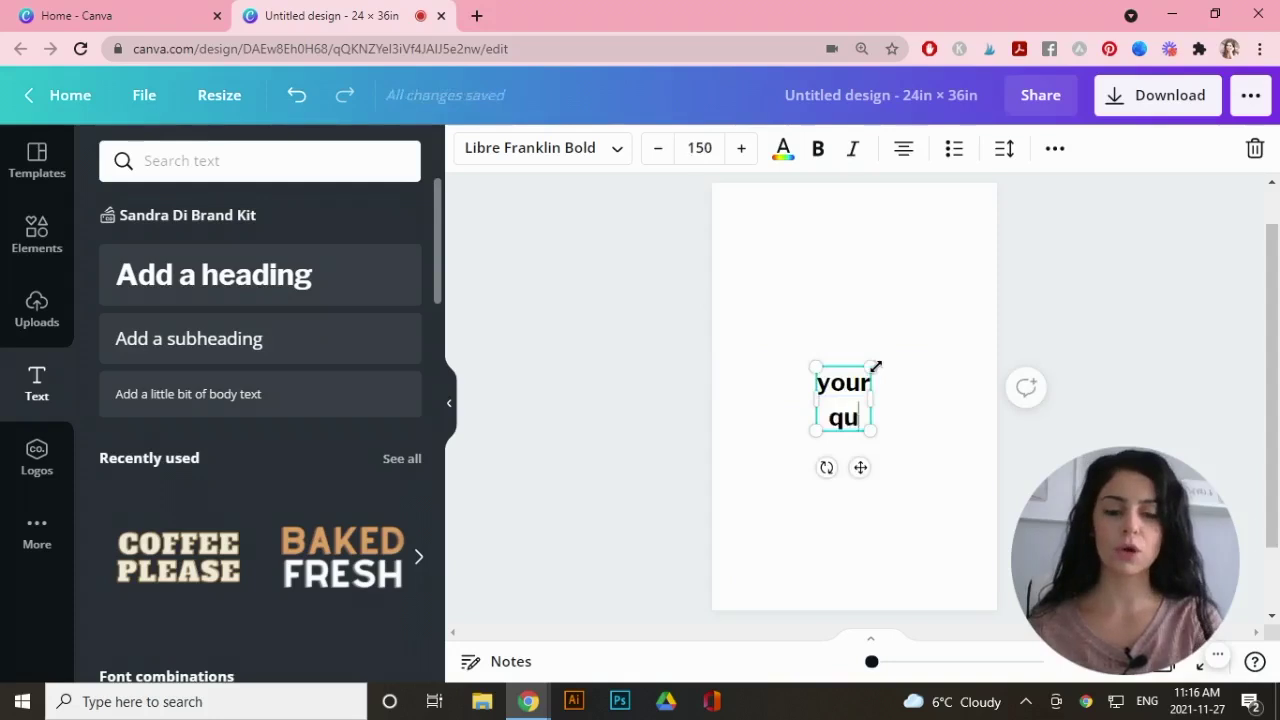
type("ote here")
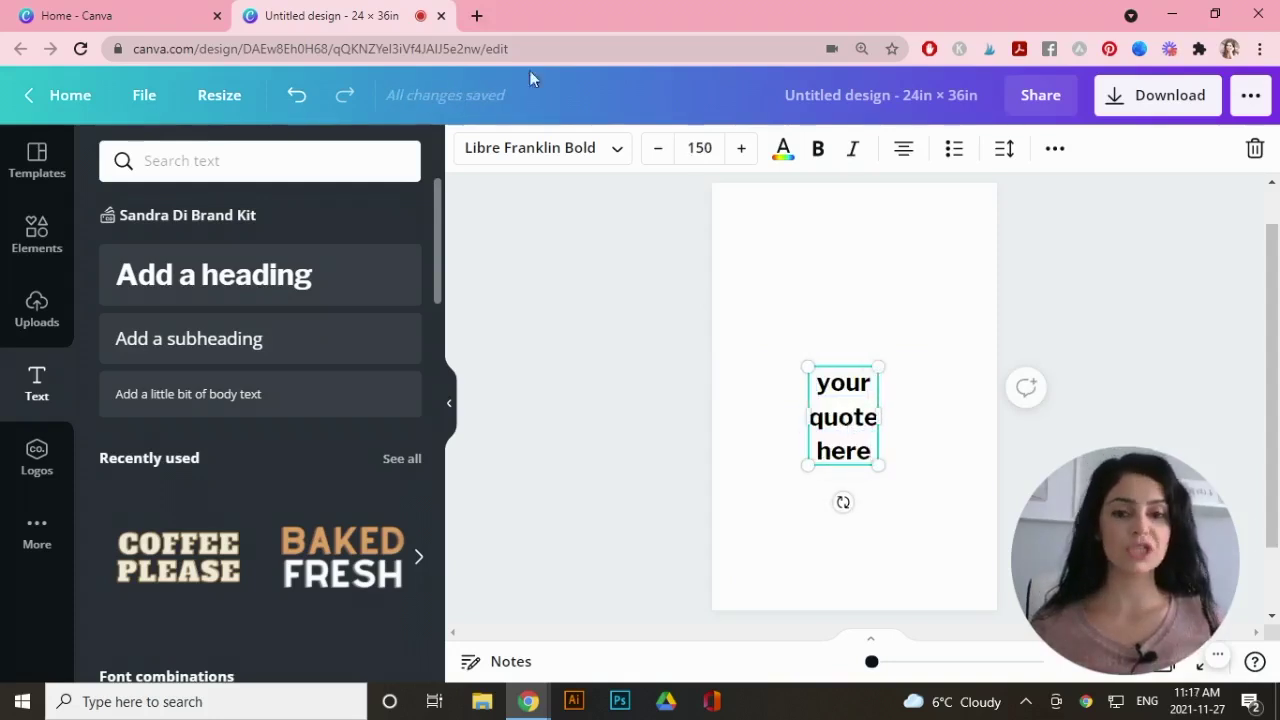
left_click(578, 152)
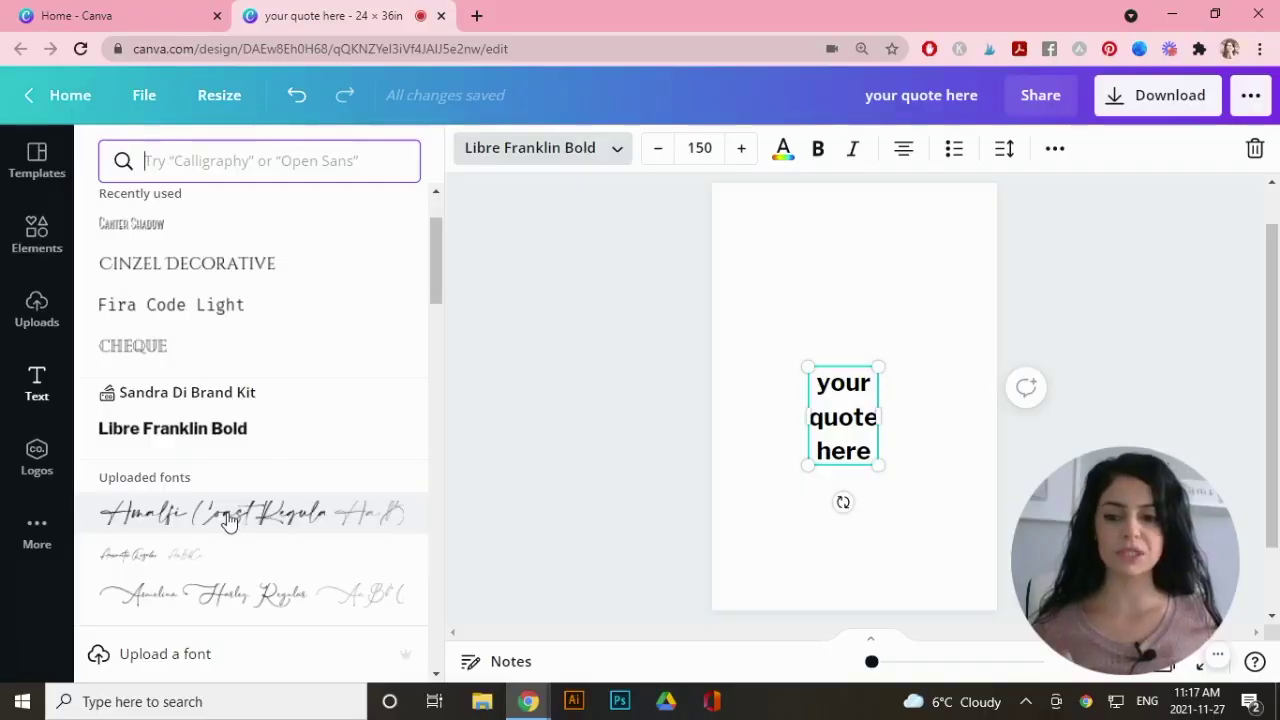
Switch the quote to the Amalfi Coast font and enlarge it to size 270.
left_click(228, 518)
left_click_drag(808, 367, 806, 294)
left_click(700, 148)
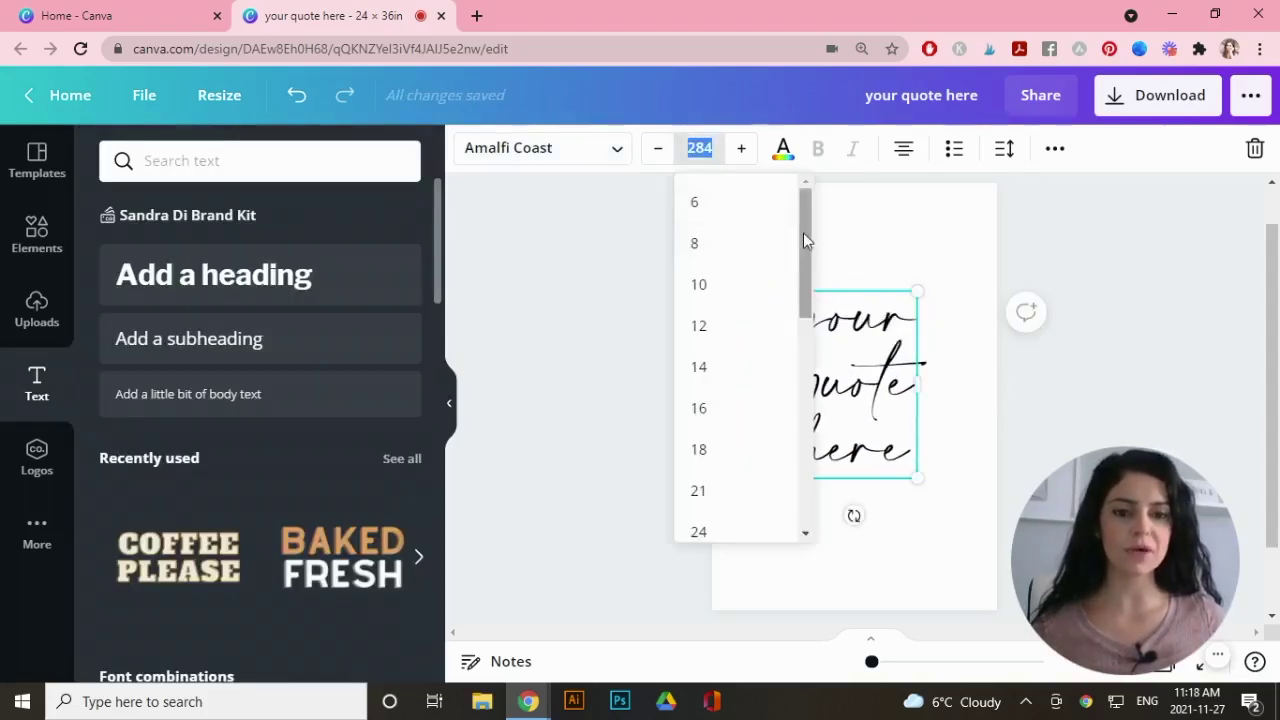
left_click(790, 262)
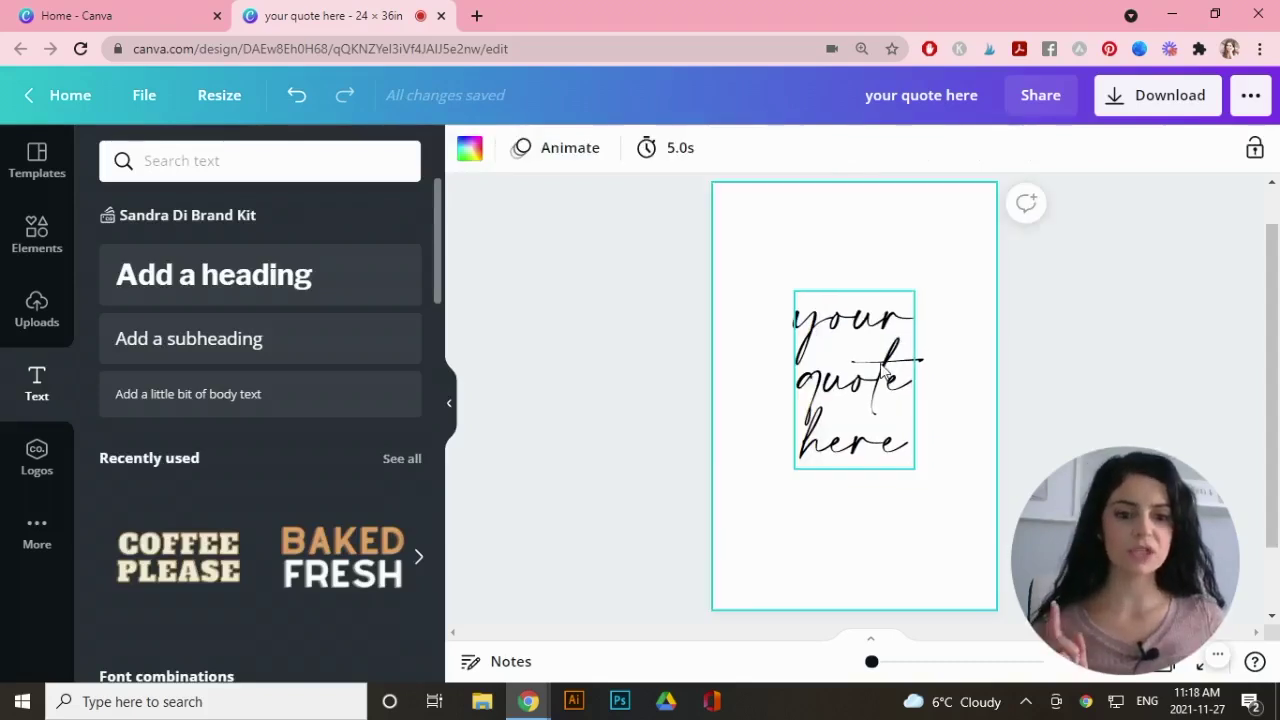
left_click(872, 372)
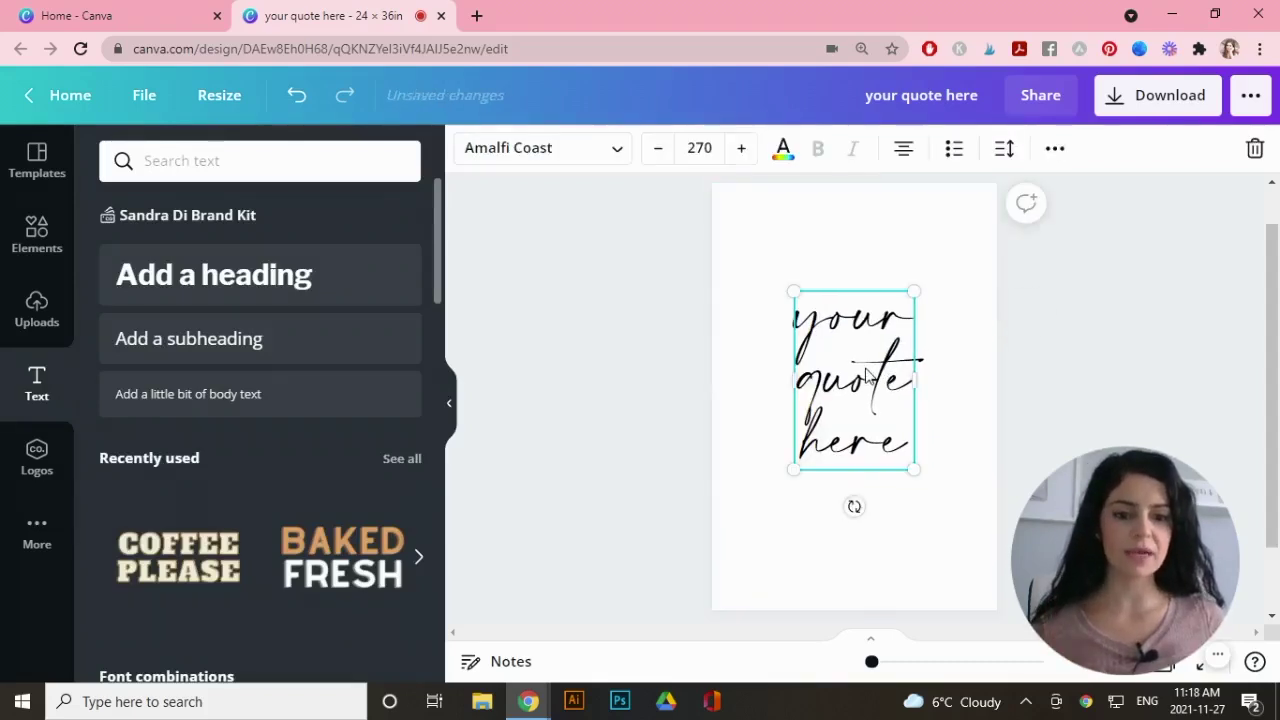
Centre the quote horizontally and vertically on the page.
left_click(1055, 152)
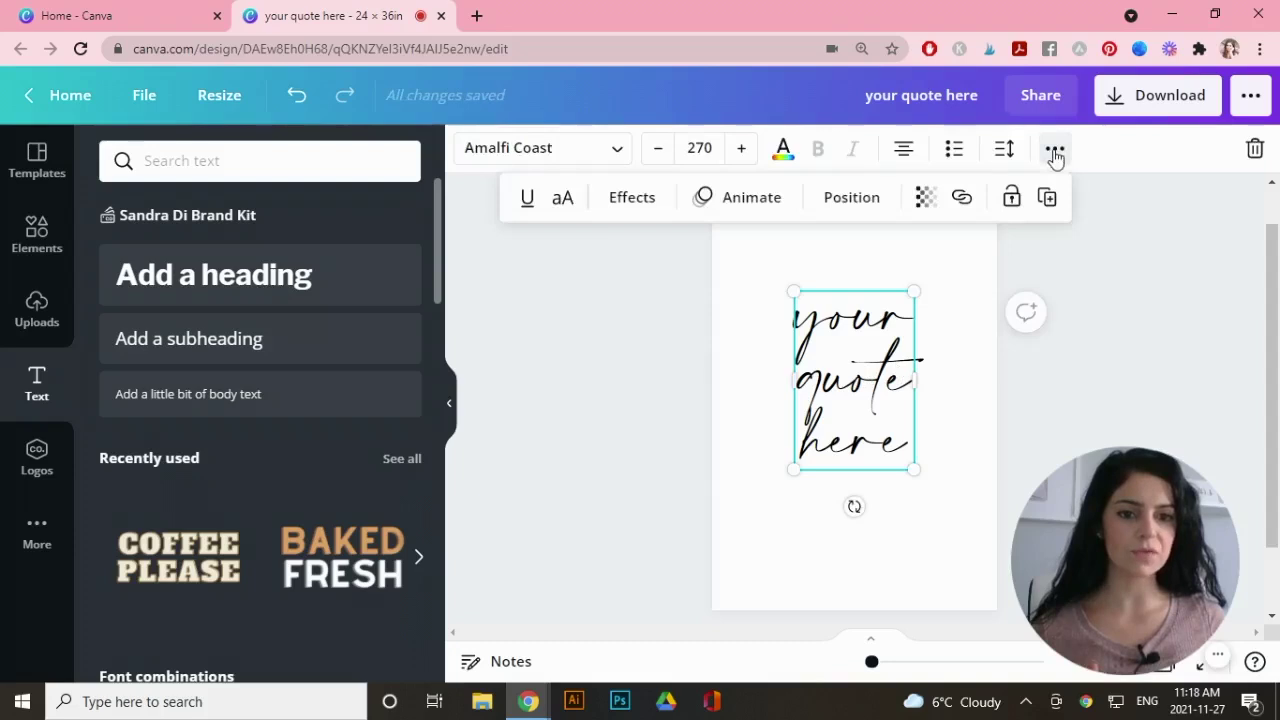
left_click(851, 202)
left_click(758, 392)
left_click(538, 390)
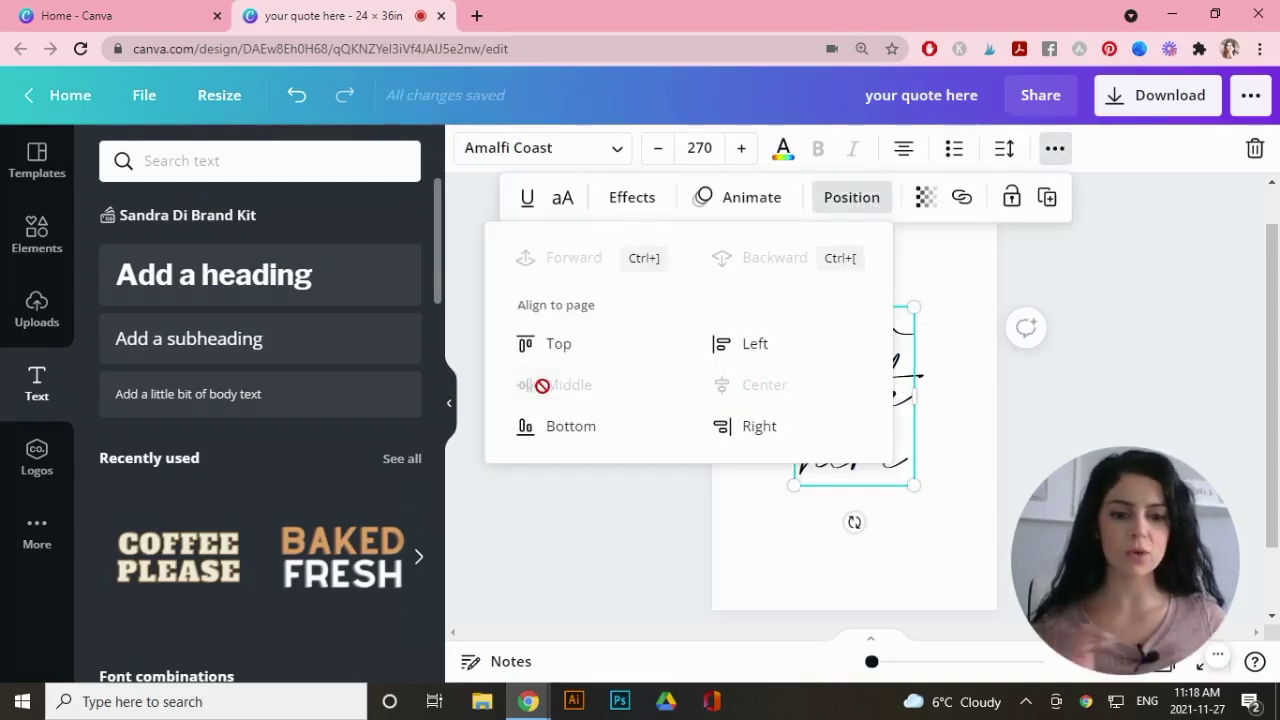
left_click(980, 290)
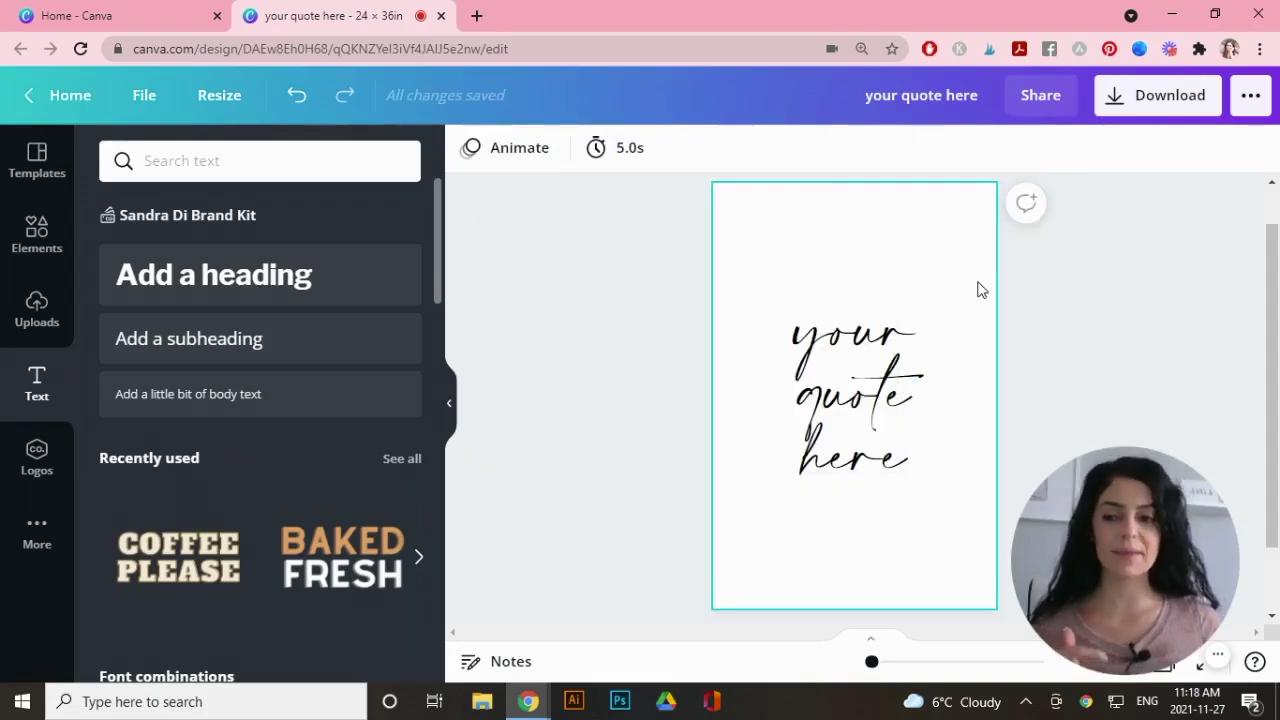
left_click(36, 315)
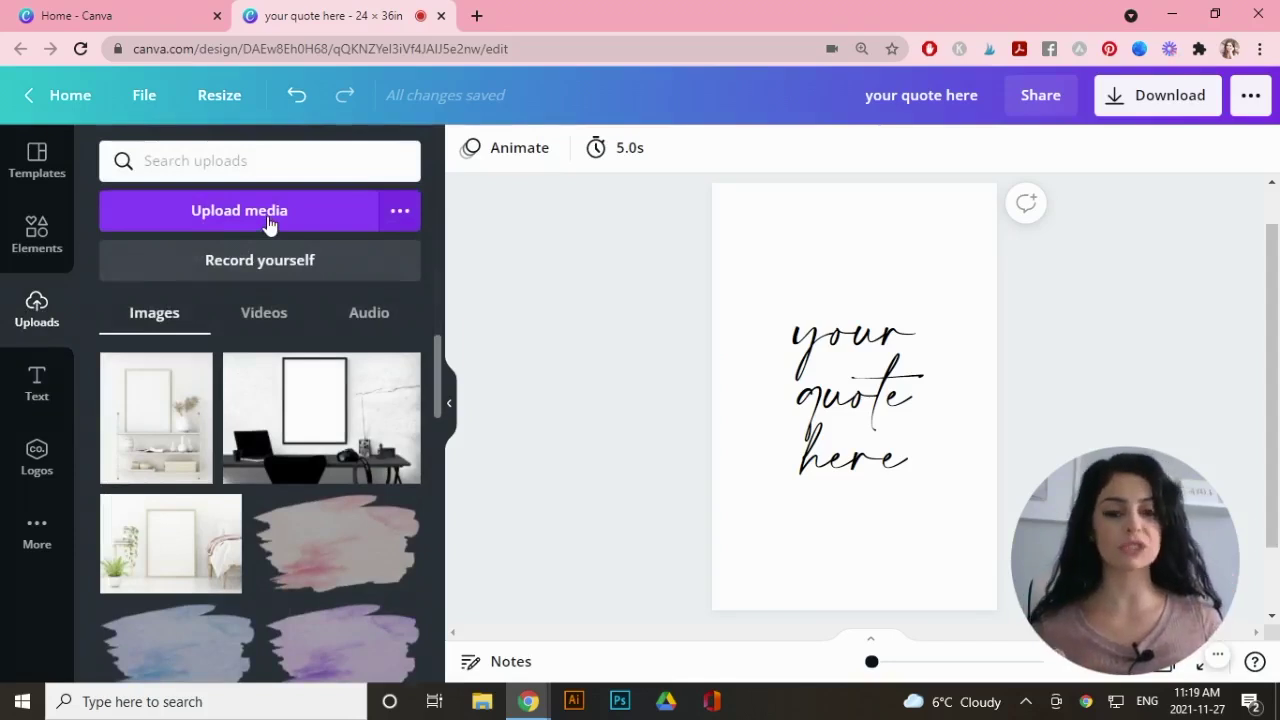
Add the pink watercolour brush stroke, rotate it about -50°, enlarge it and centre it vertically.
scroll(351, 471, "down", 2)
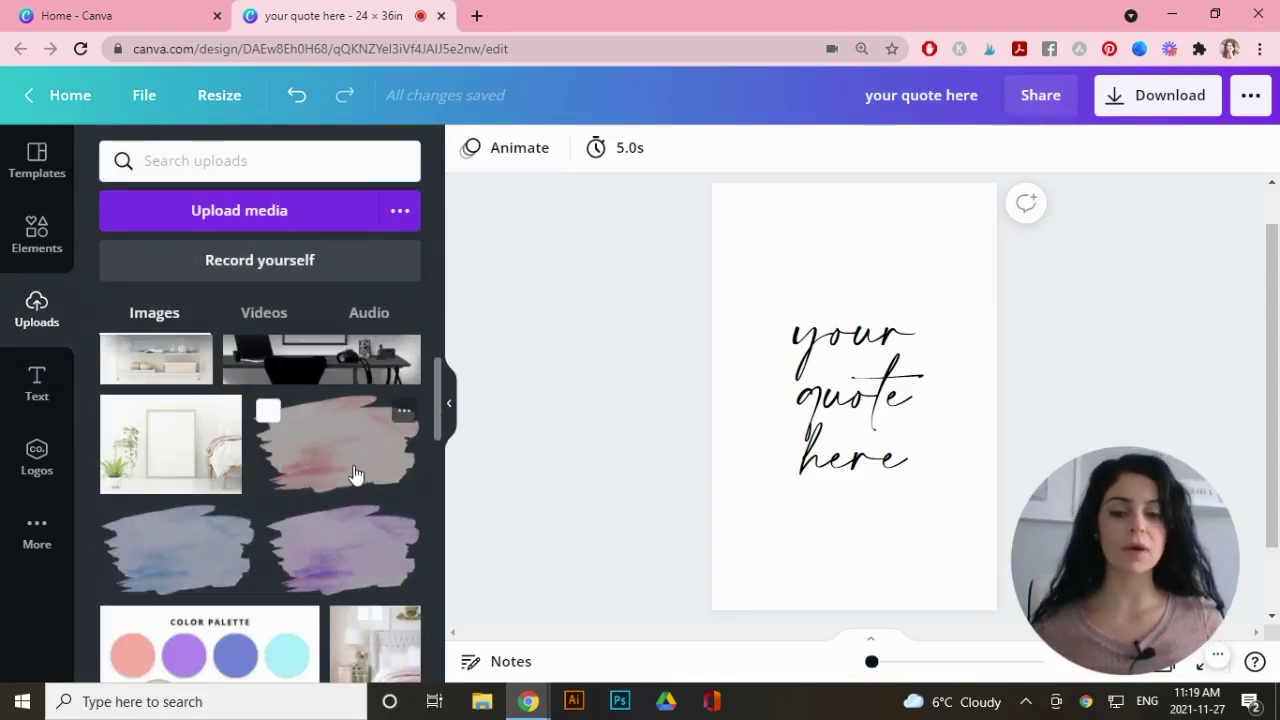
left_click(336, 454)
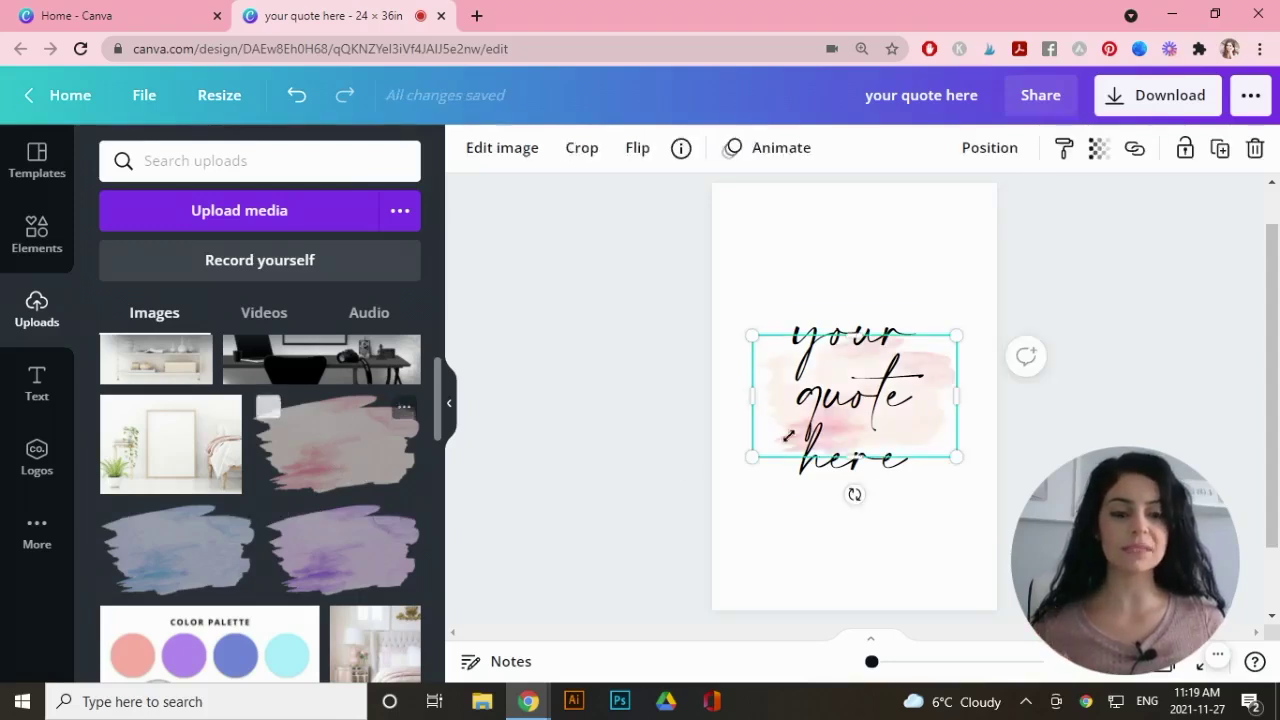
mouse_move(856, 493)
left_mouse_down()
mouse_move(914, 494)
mouse_move(936, 460)
left_mouse_up()
left_click_drag(873, 281, 877, 245)
left_click_drag(842, 519, 841, 548)
left_click(989, 147)
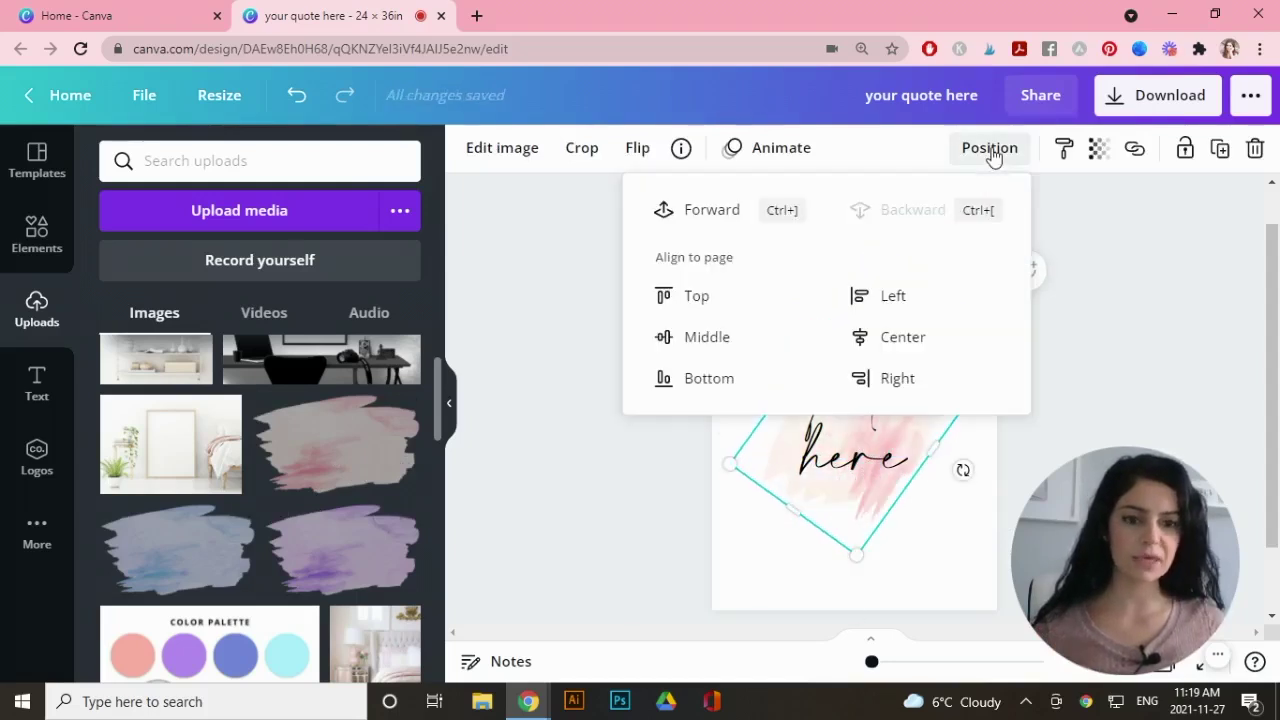
left_click(694, 350)
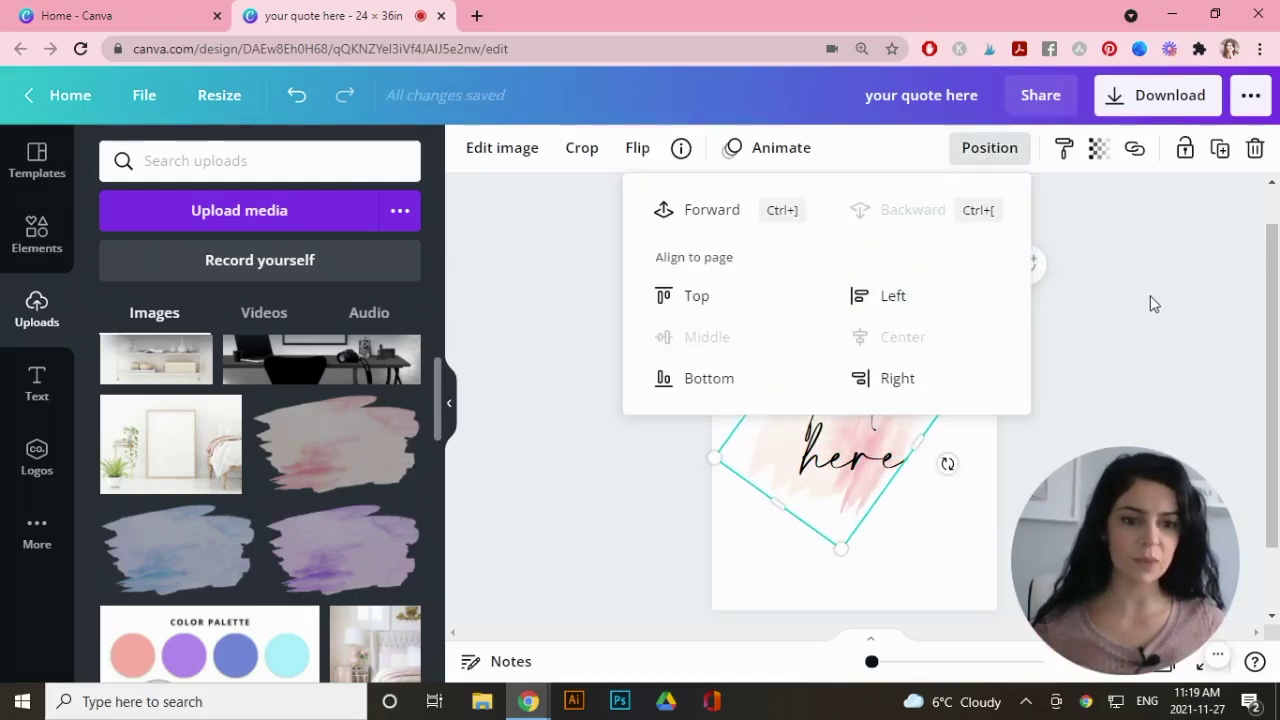
left_click(1151, 300)
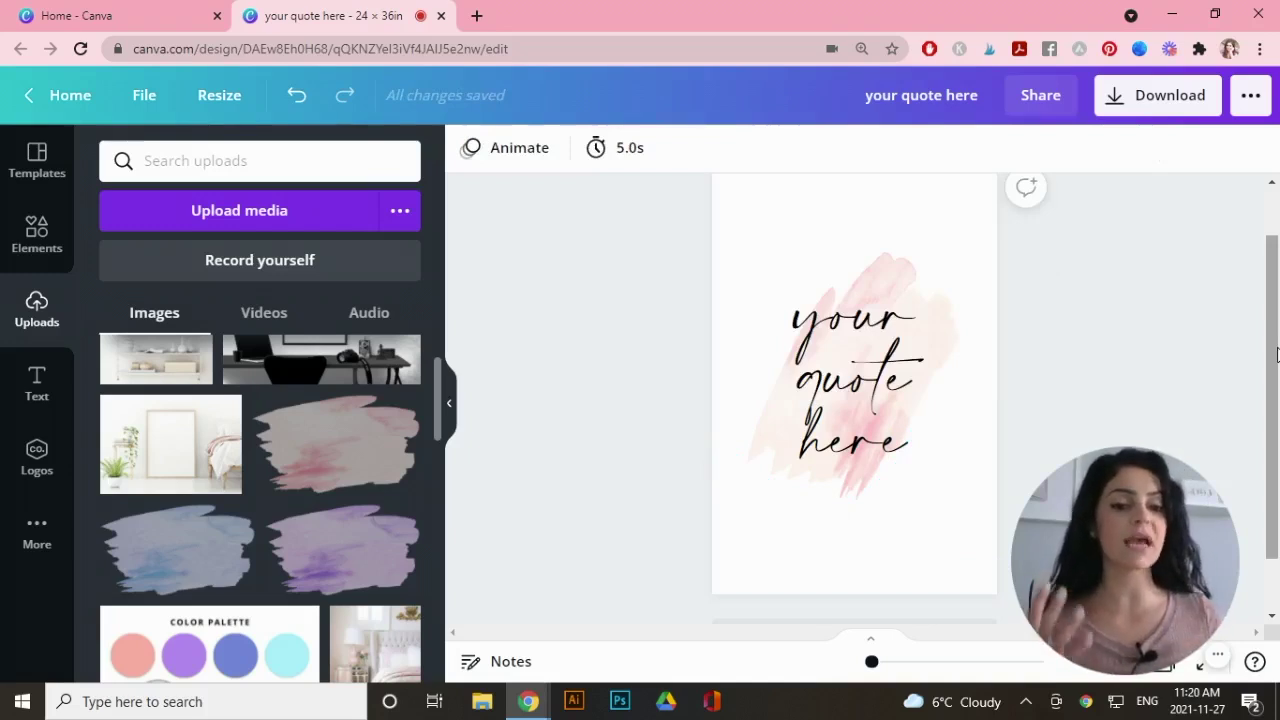
scroll(1100, 371, "up", 1)
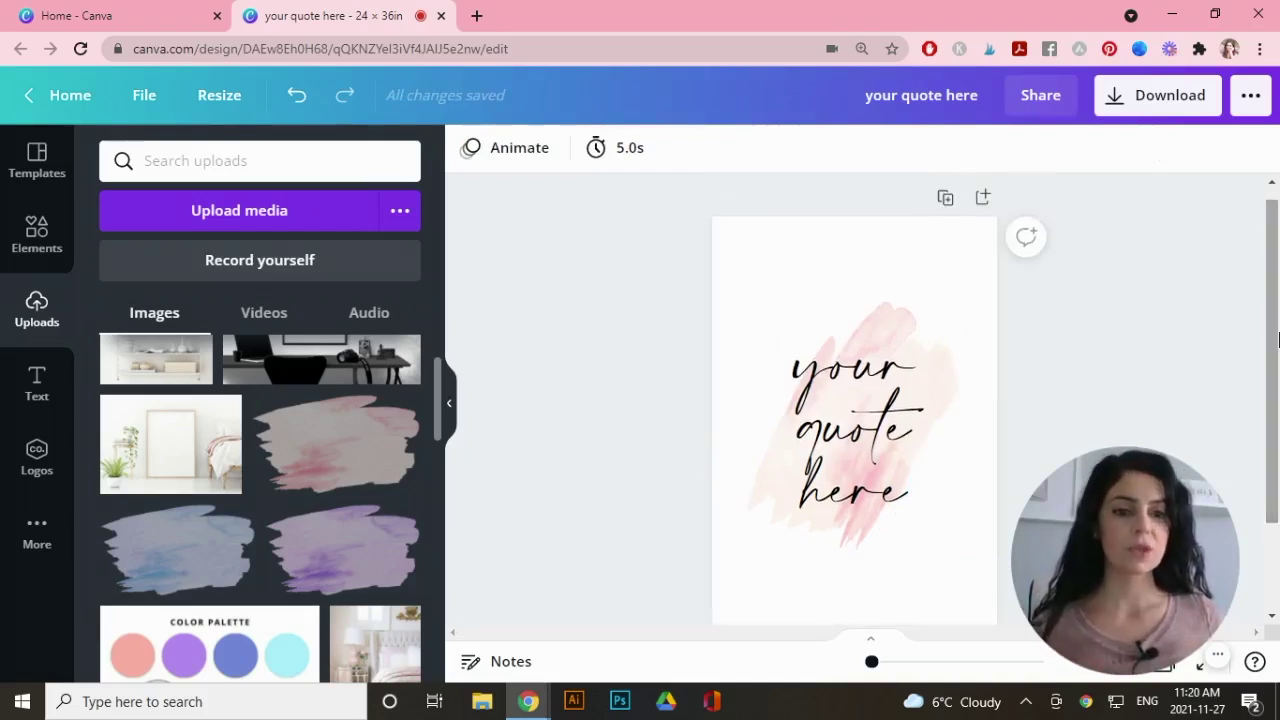
Duplicate the page and put an enlarged, diagonal blue brush stroke behind the quote on page 2.
left_click(943, 195)
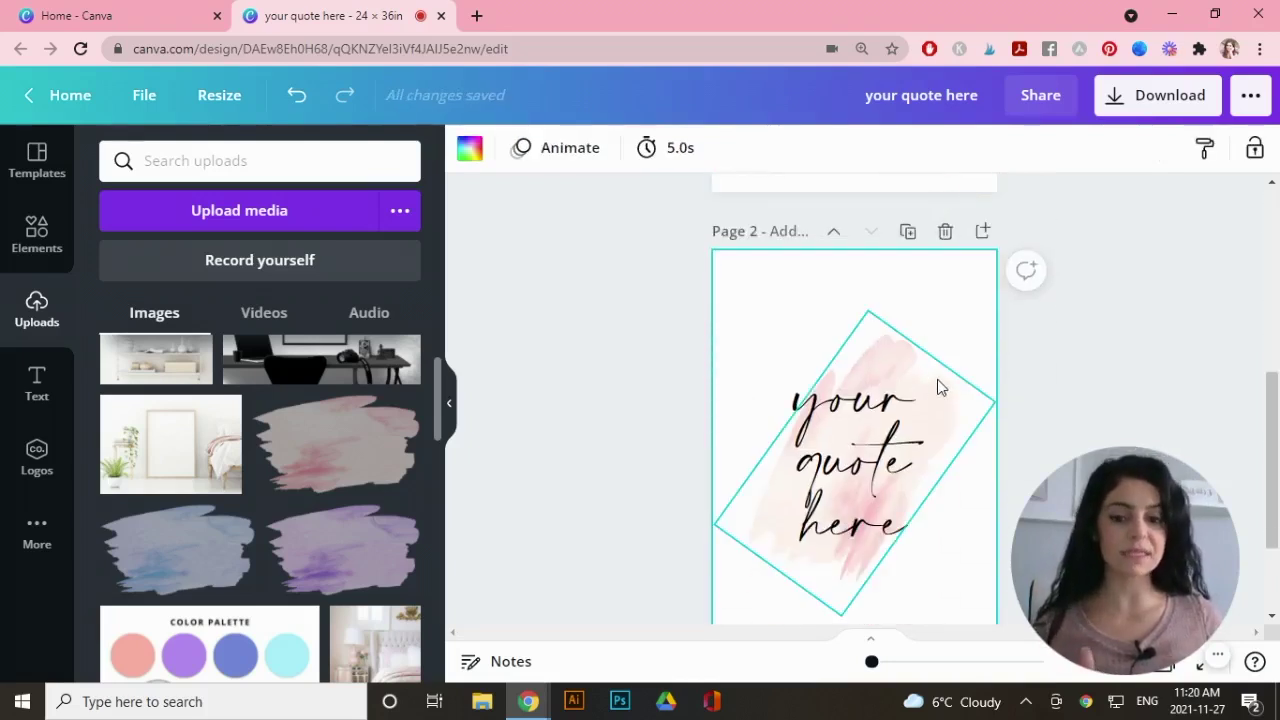
left_click(187, 565)
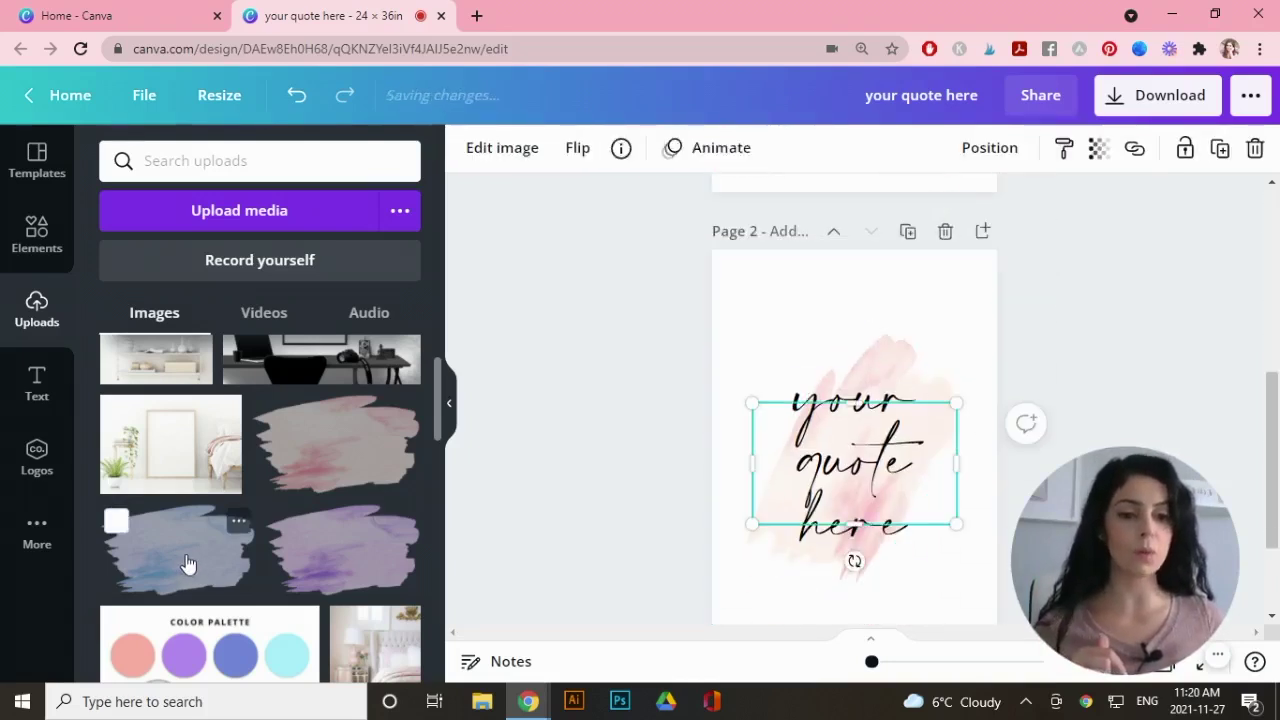
mouse_move(856, 561)
left_mouse_down()
mouse_move(946, 563)
mouse_move(966, 539)
left_mouse_up()
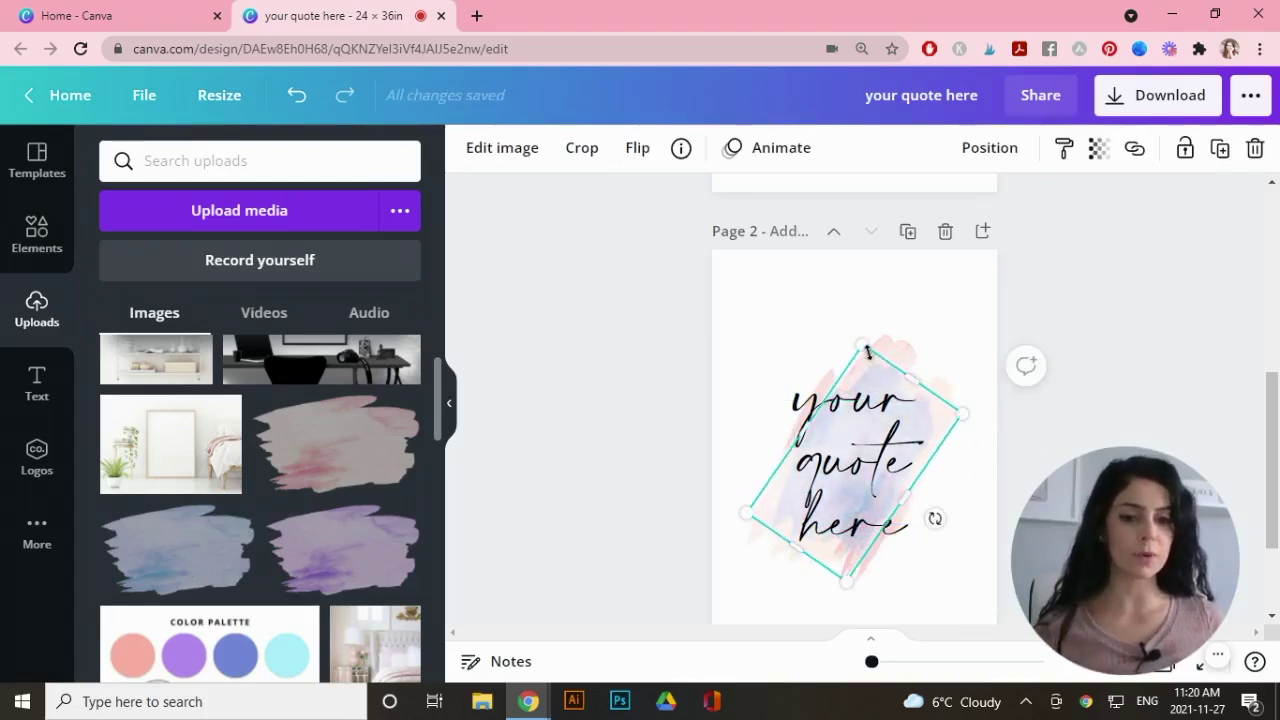
left_click_drag(864, 345, 868, 323)
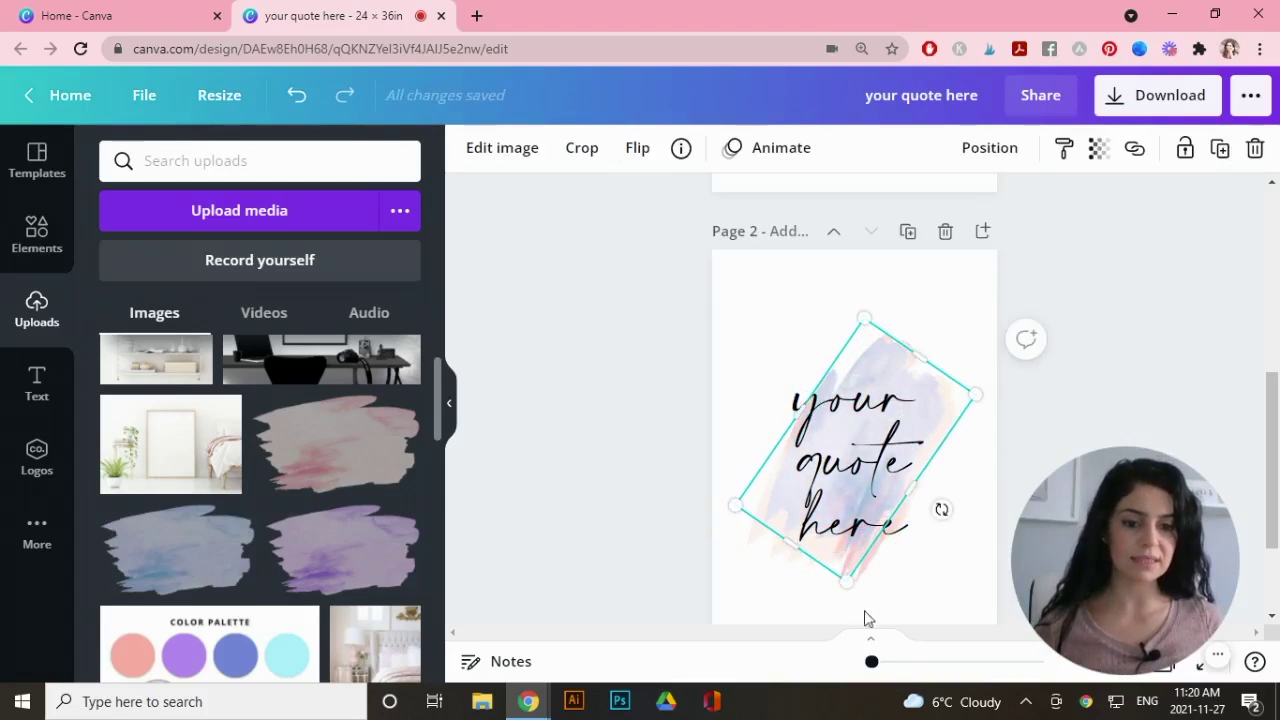
left_click_drag(850, 580, 880, 612)
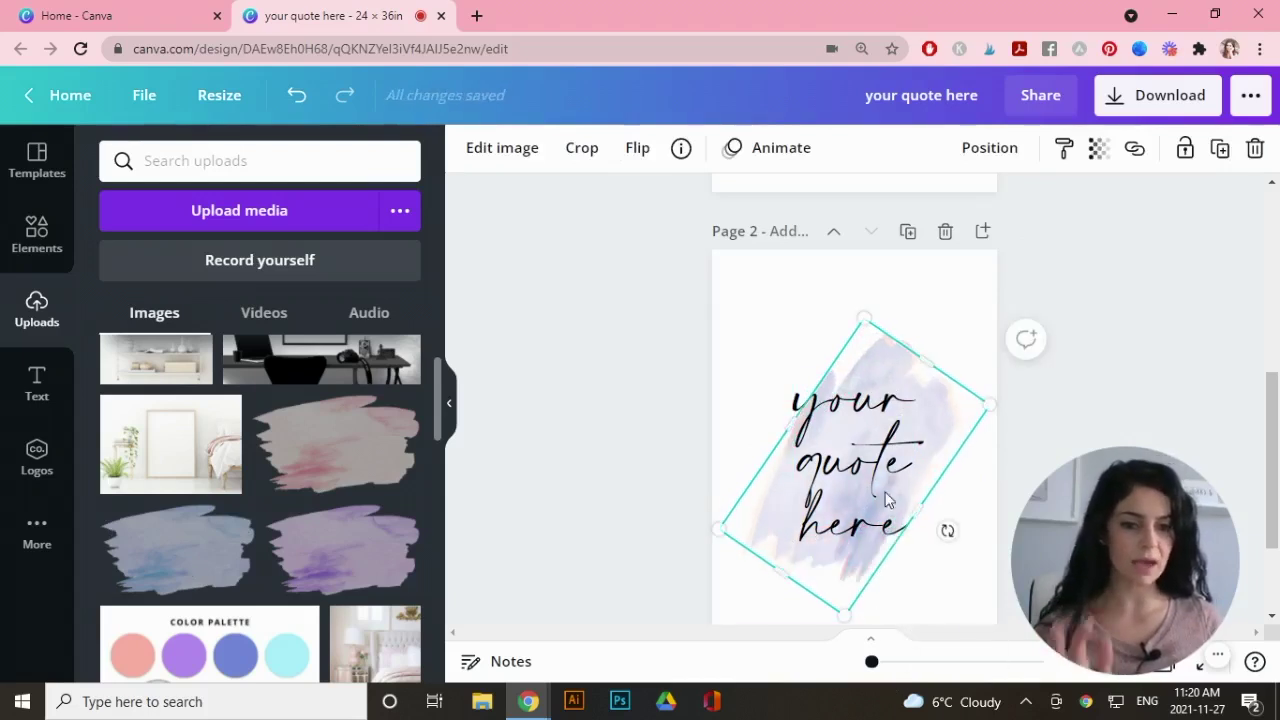
right_click(943, 403)
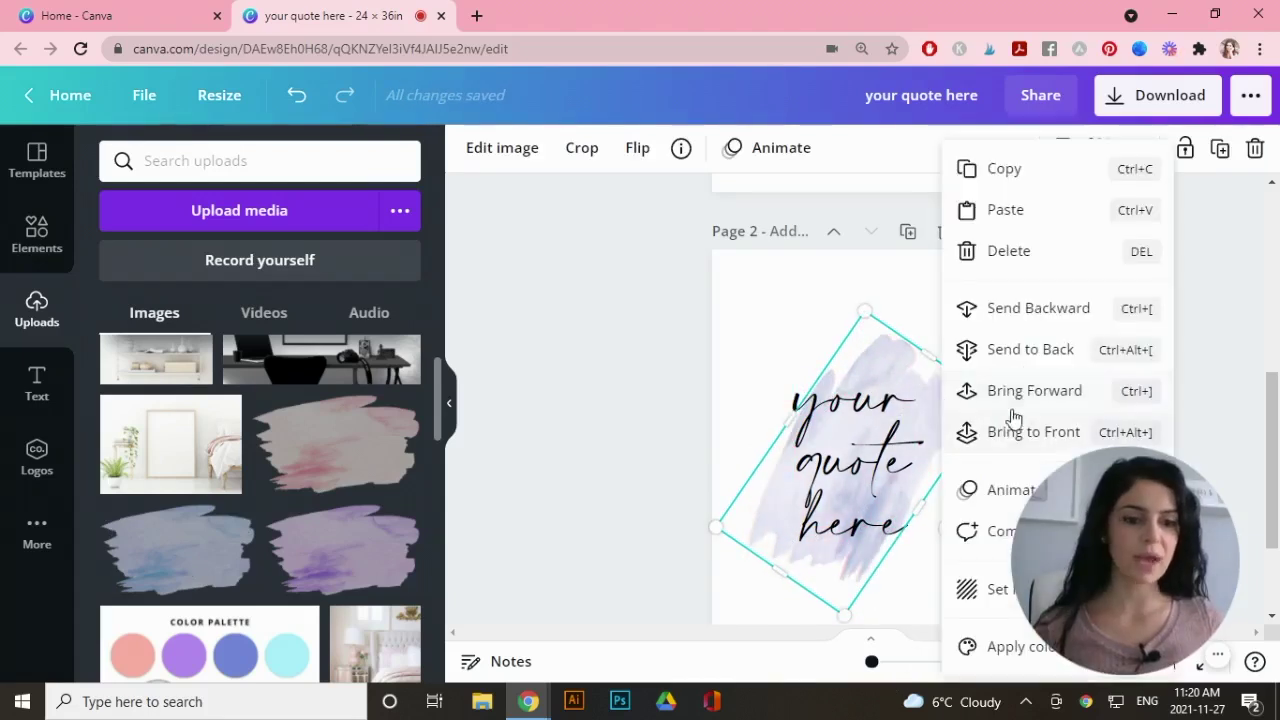
left_click(1029, 346)
left_click(990, 360)
left_click(952, 410)
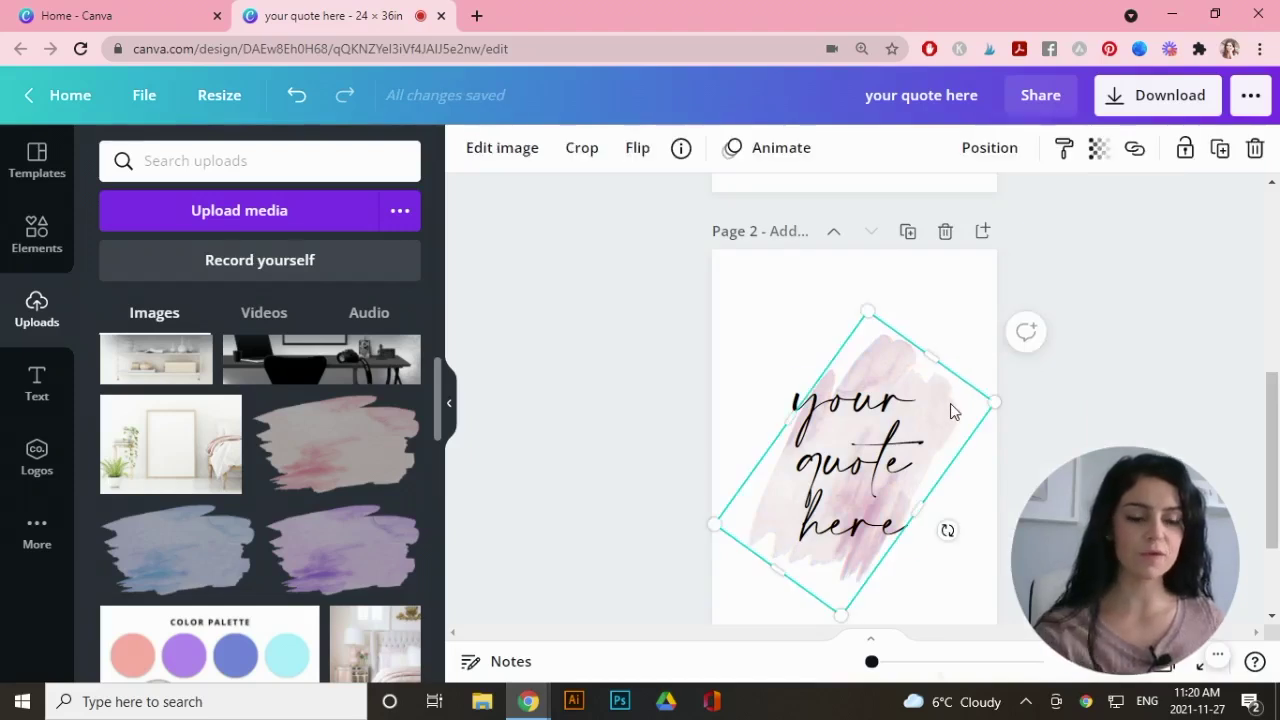
left_click(1068, 397)
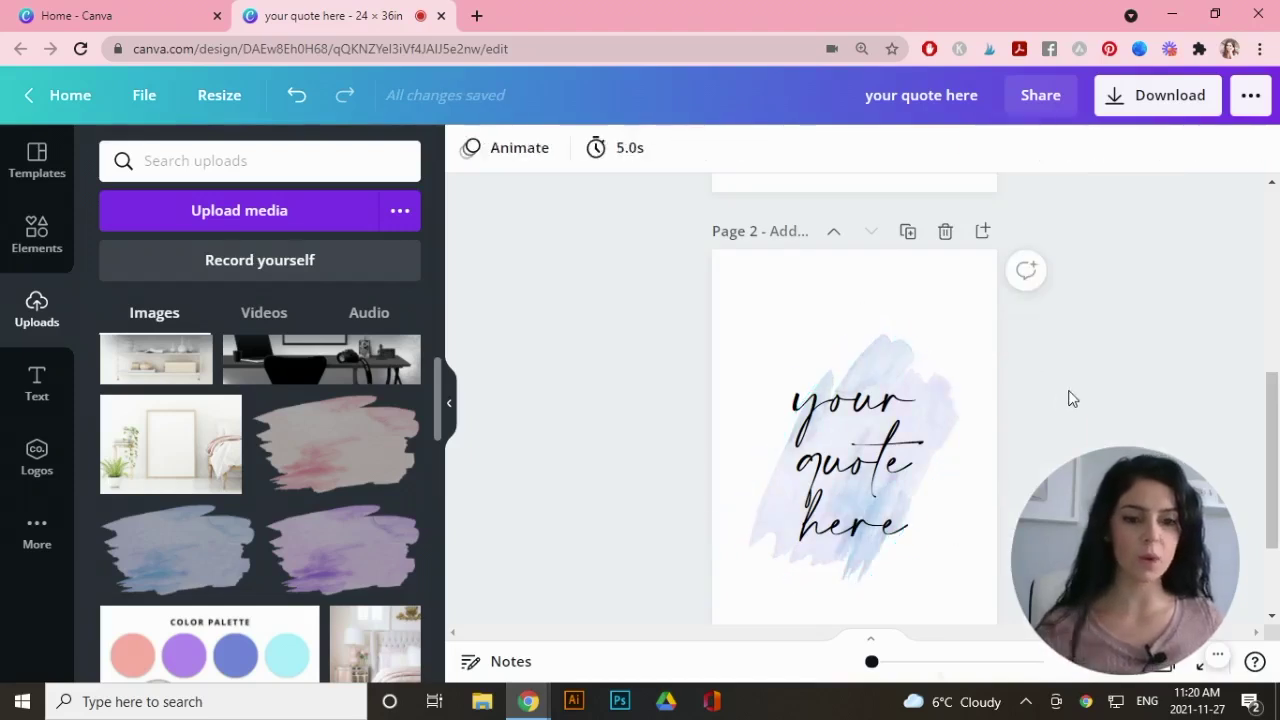
Duplicate page 2 into a third page and rotate its brush stroke.
left_click(908, 238)
left_click(952, 443)
mouse_move(851, 591)
left_mouse_down()
mouse_move(871, 623)
mouse_move(971, 571)
left_mouse_up()
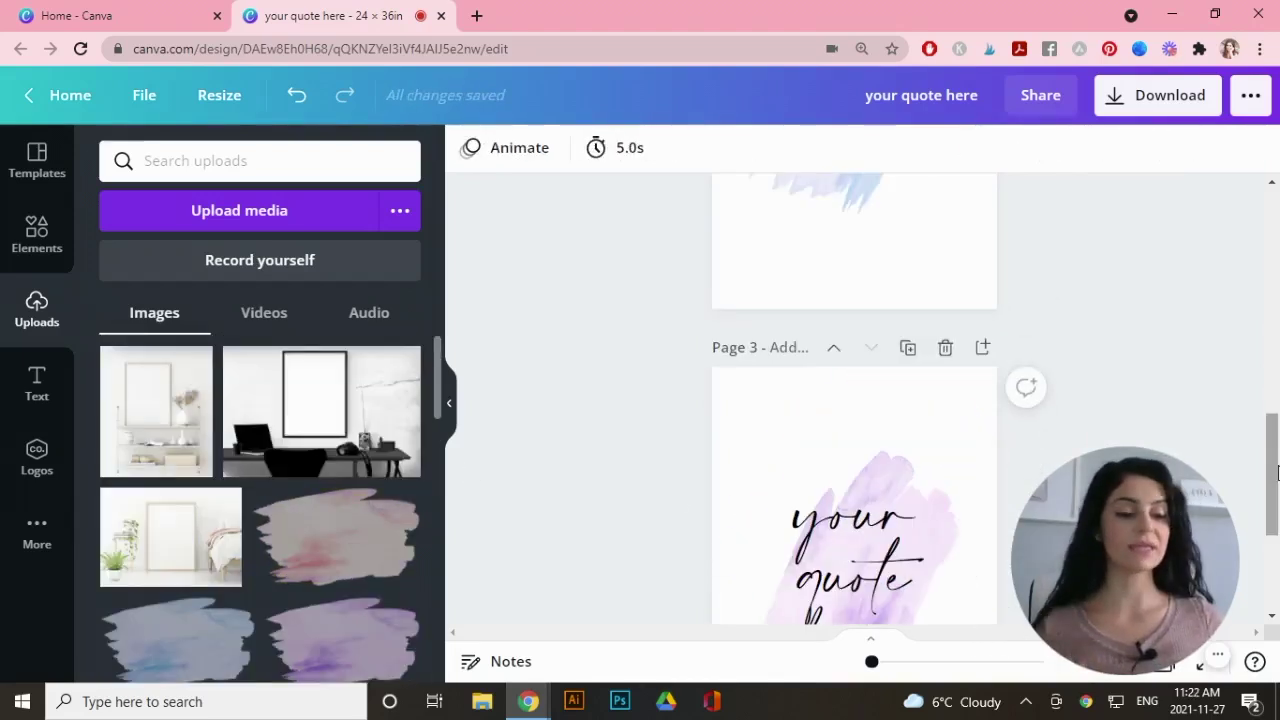
left_click_drag(1272, 472, 1277, 273)
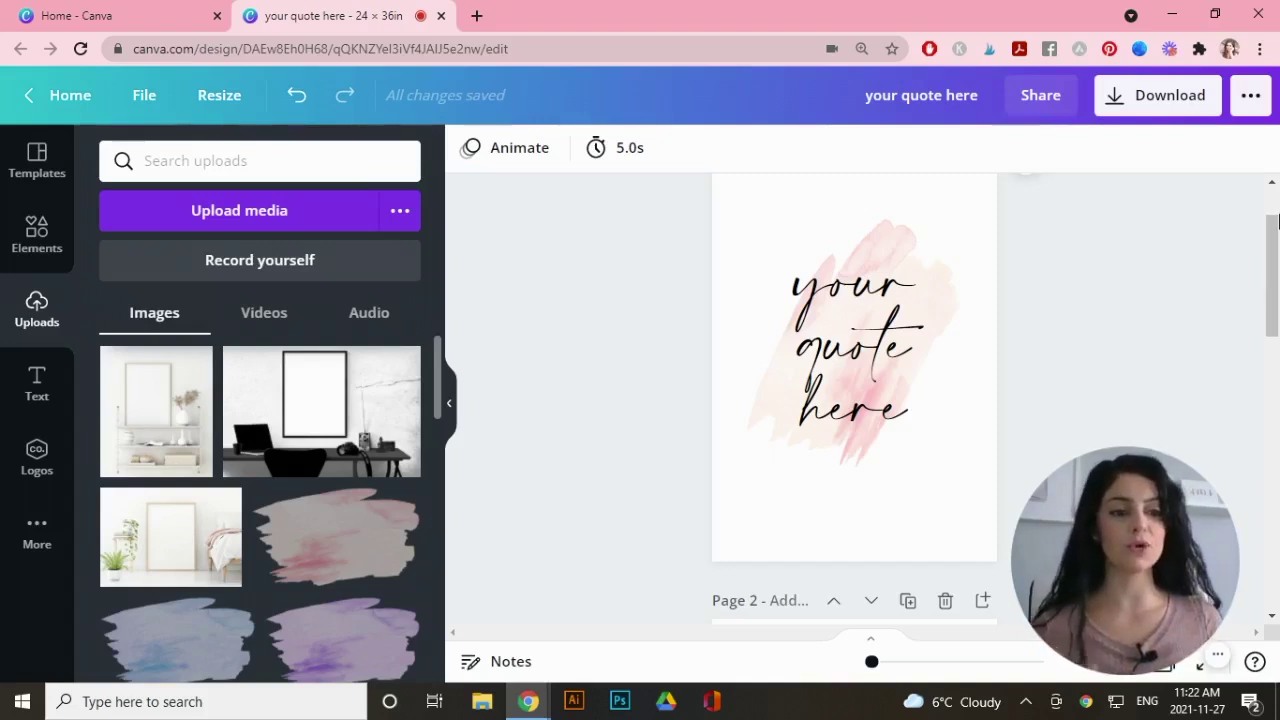
left_click_drag(1277, 272, 1277, 250)
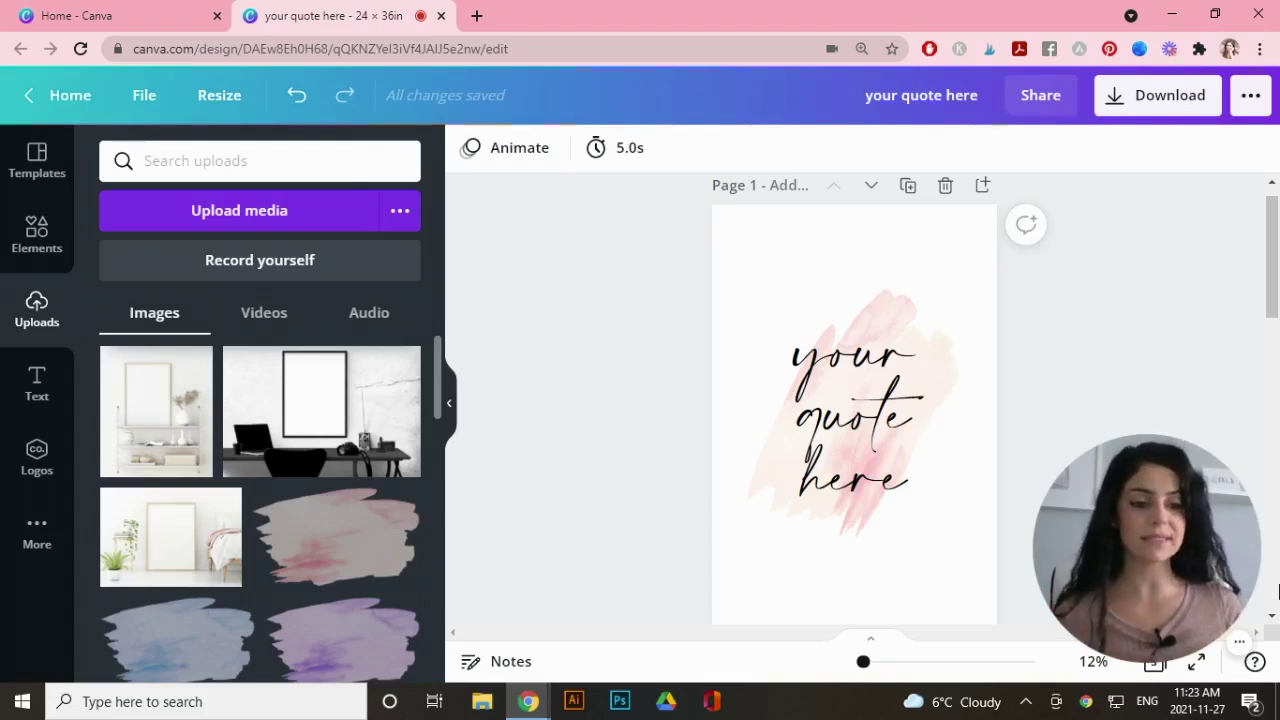
left_click_drag(1186, 490, 627, 479)
Download all three pages of the poster as JPG images.
left_click(1160, 100)
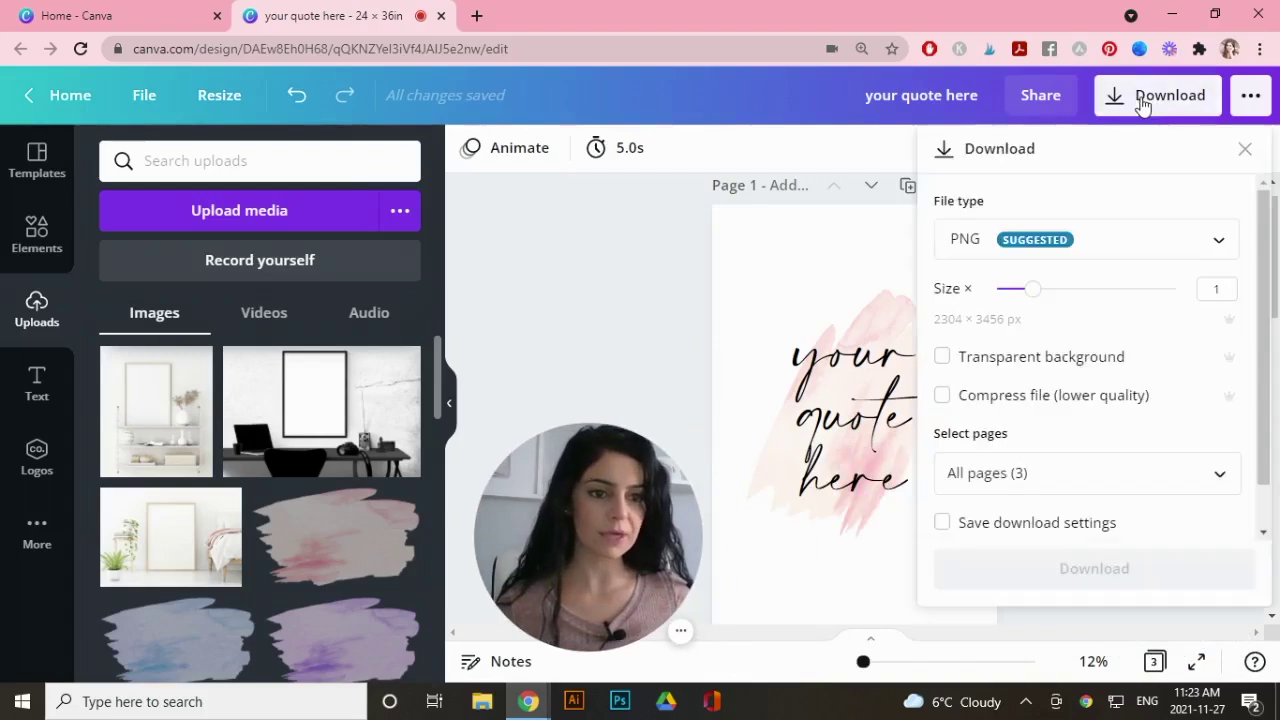
left_click(1000, 242)
left_click(987, 310)
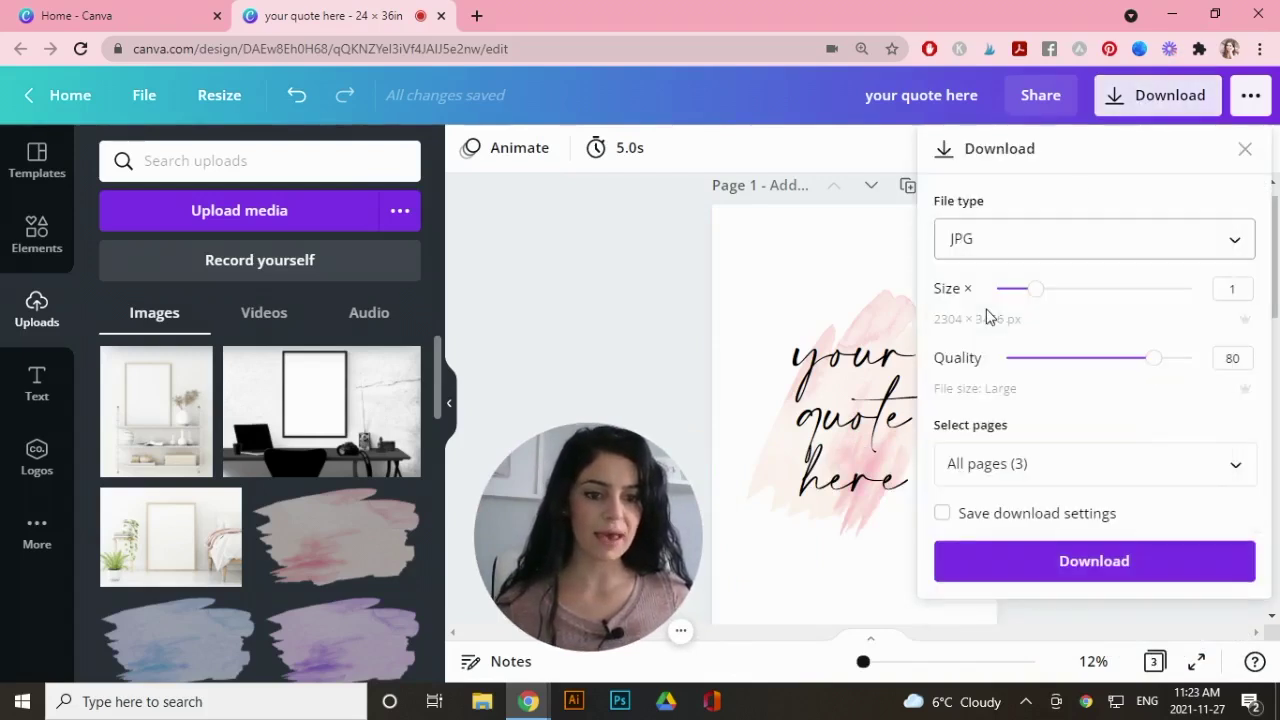
left_click(1234, 464)
left_click(1080, 560)
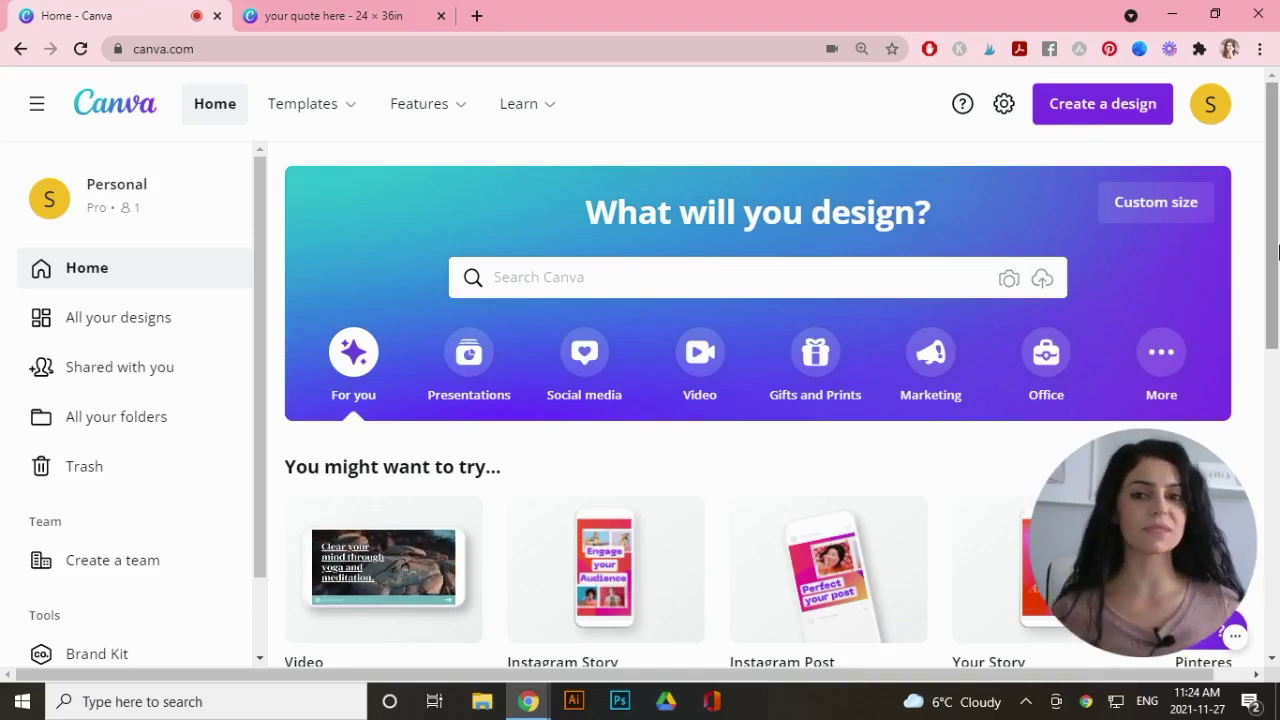
Create a custom design of 2000 × 2000 px, with units switched to pixels.
left_click(1115, 110)
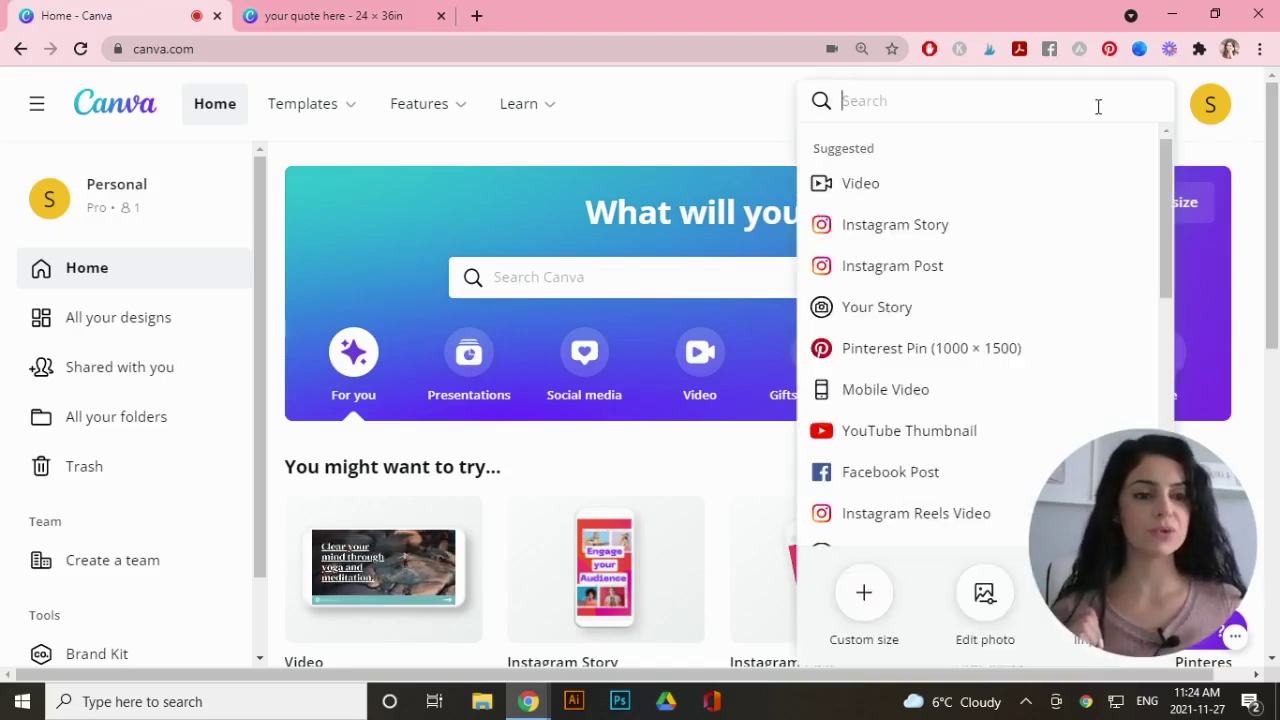
left_click(864, 595)
left_click(1086, 190)
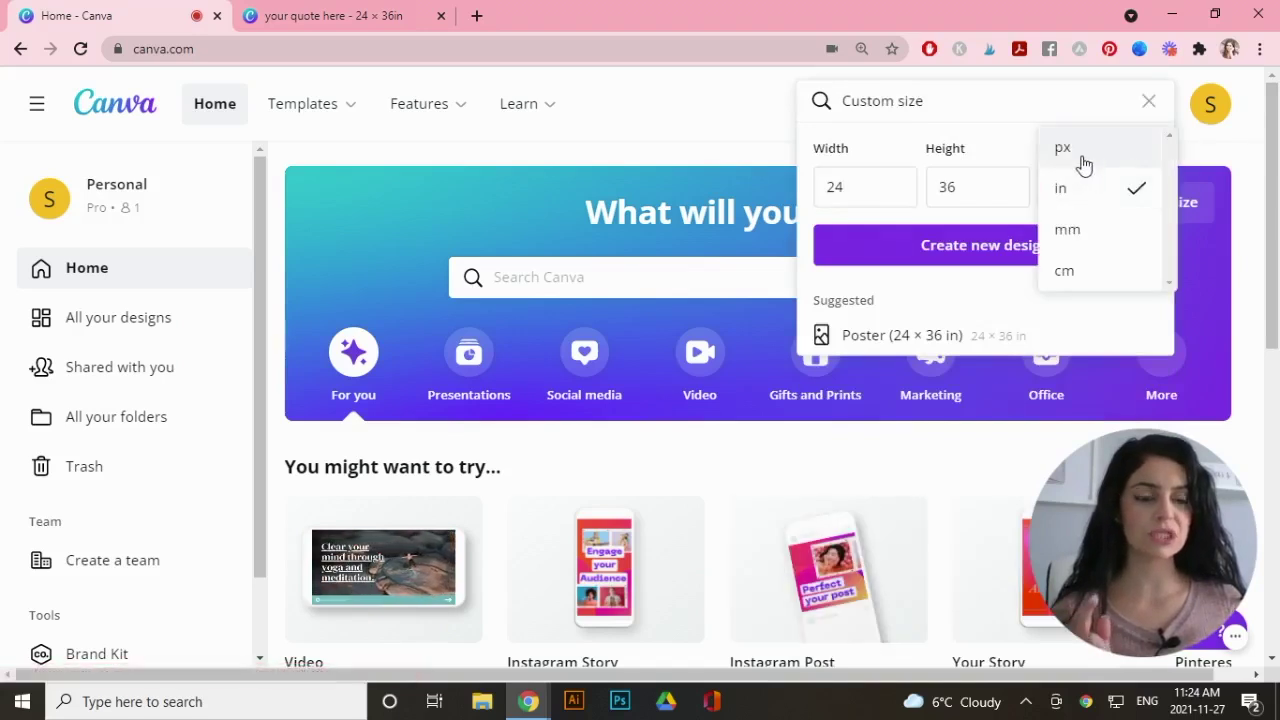
left_click(1083, 152)
left_click(851, 189)
double_click(855, 190)
type("2000")
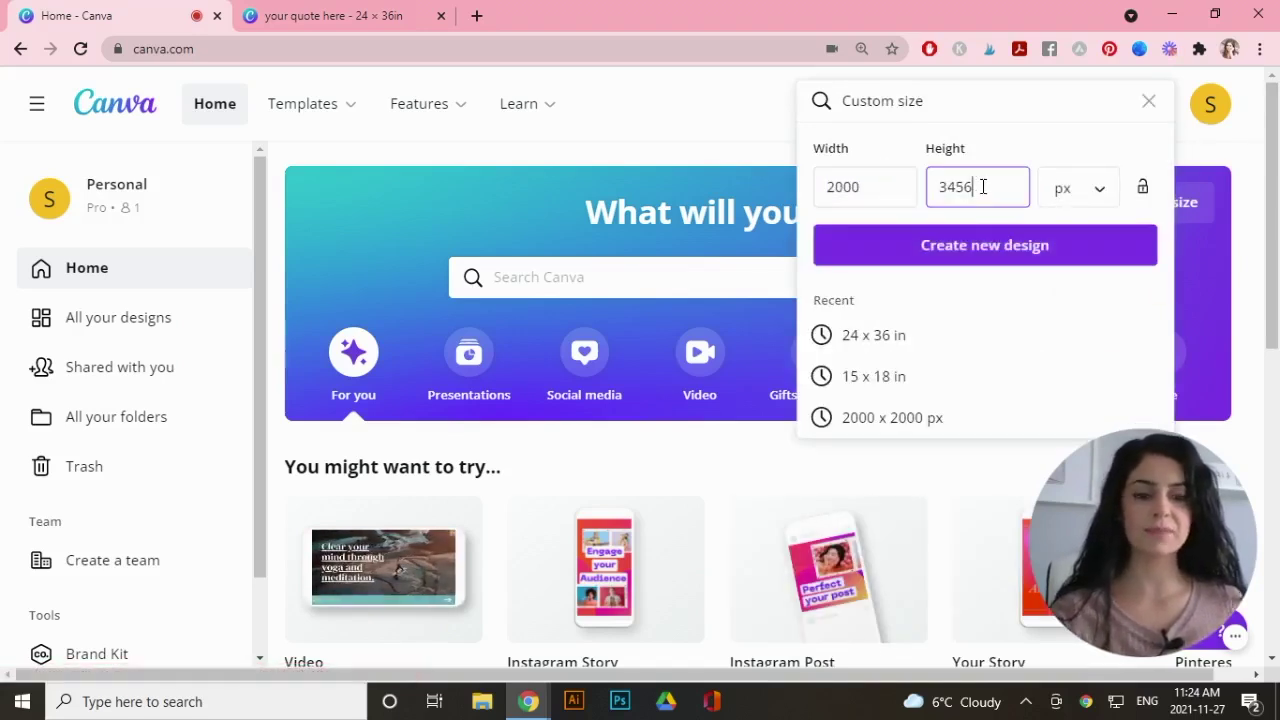
left_click_drag(980, 186, 923, 183)
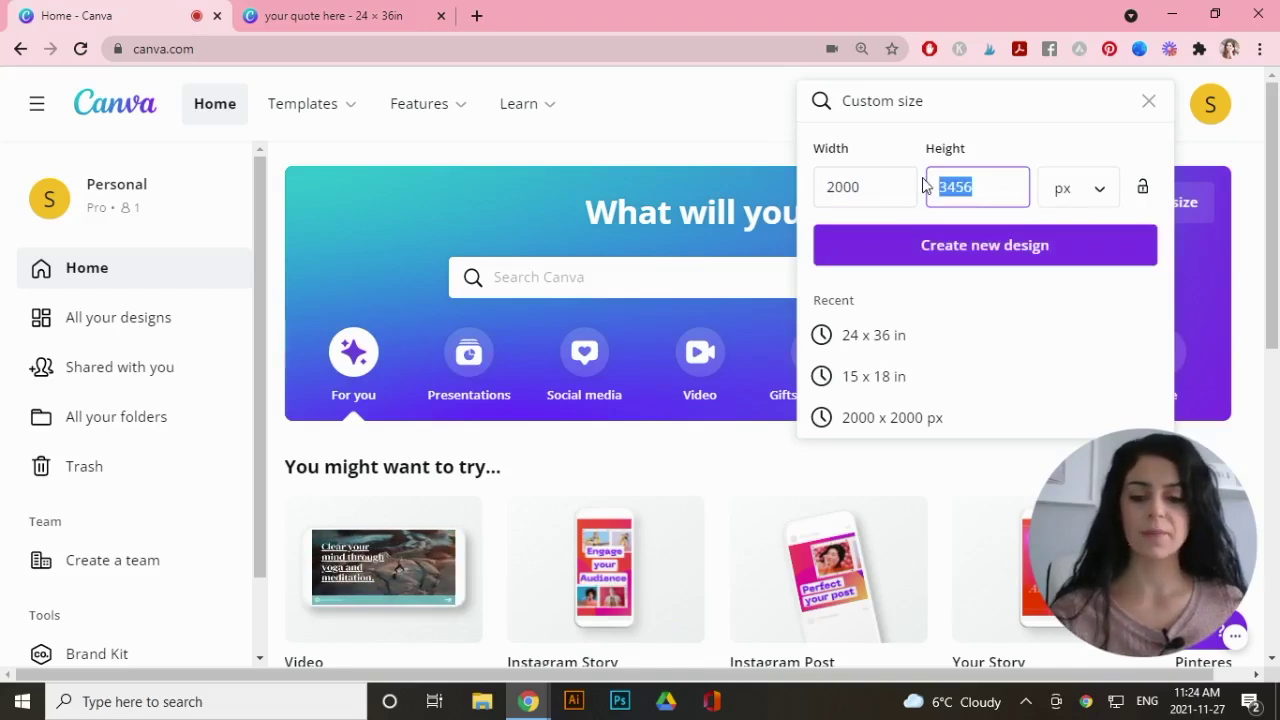
type("2000")
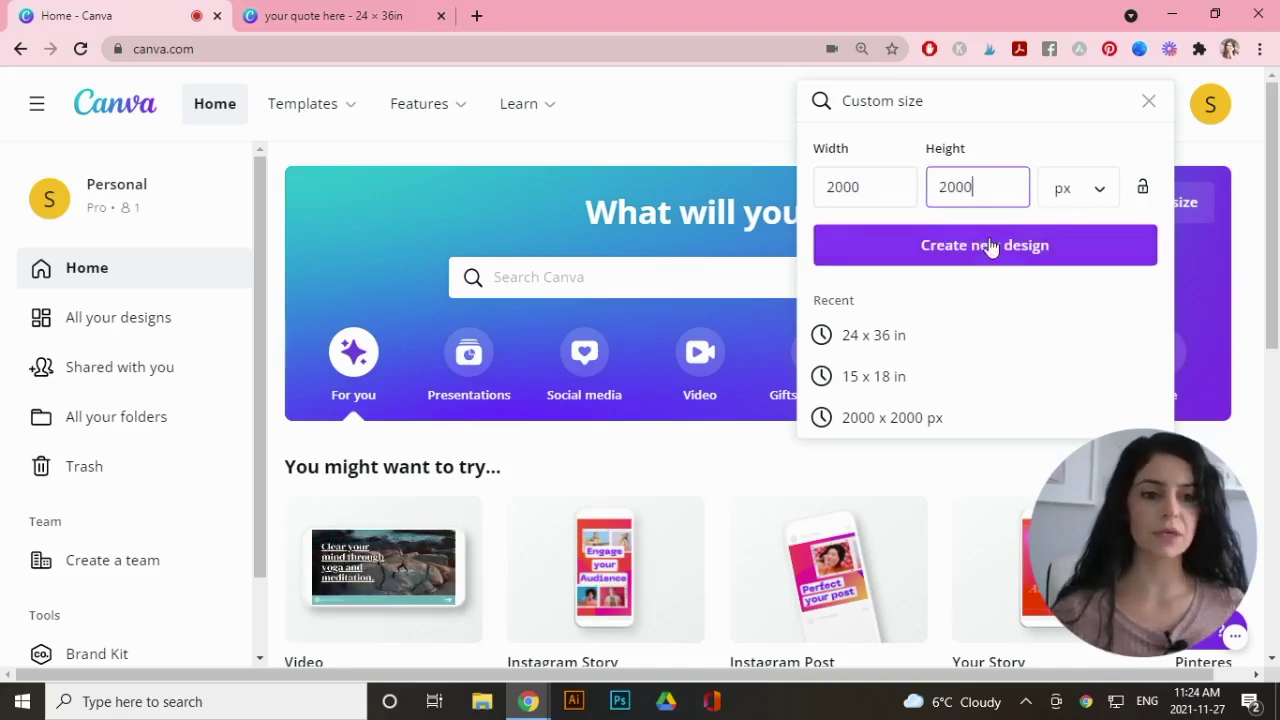
left_click(988, 250)
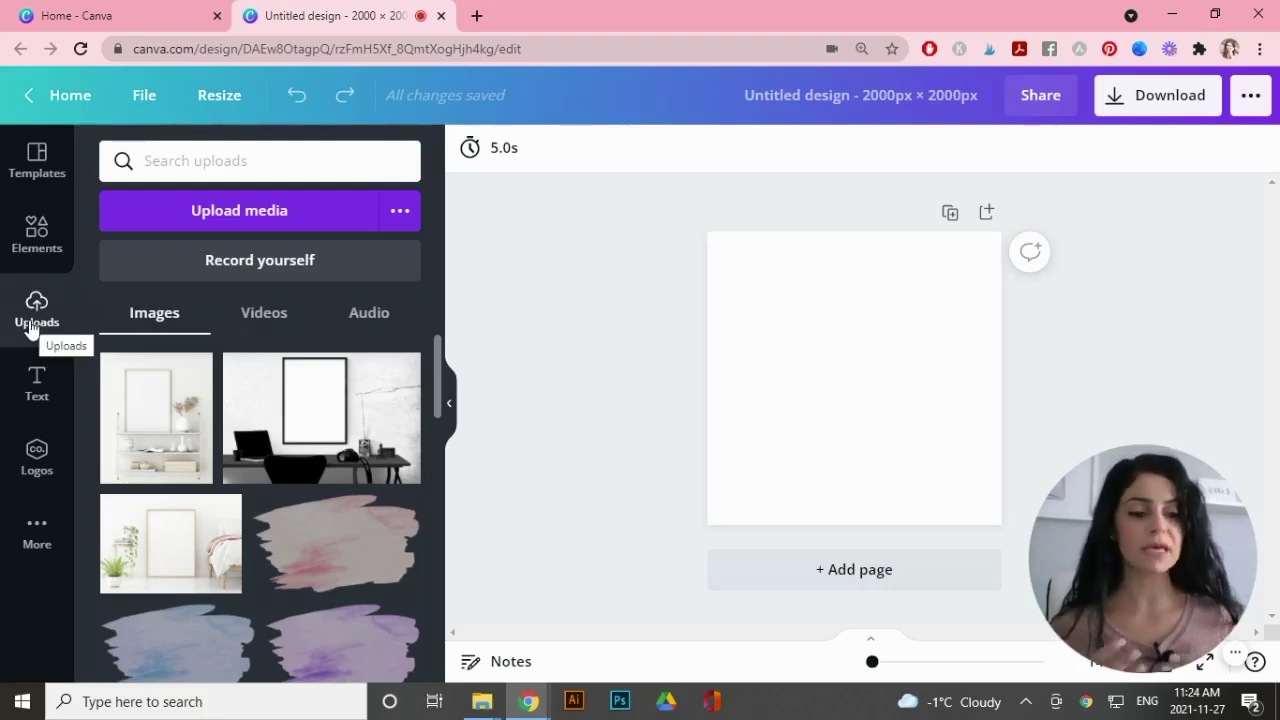
Add the shelf mockup photo and stretch it to cover page 1.
left_click(30, 330)
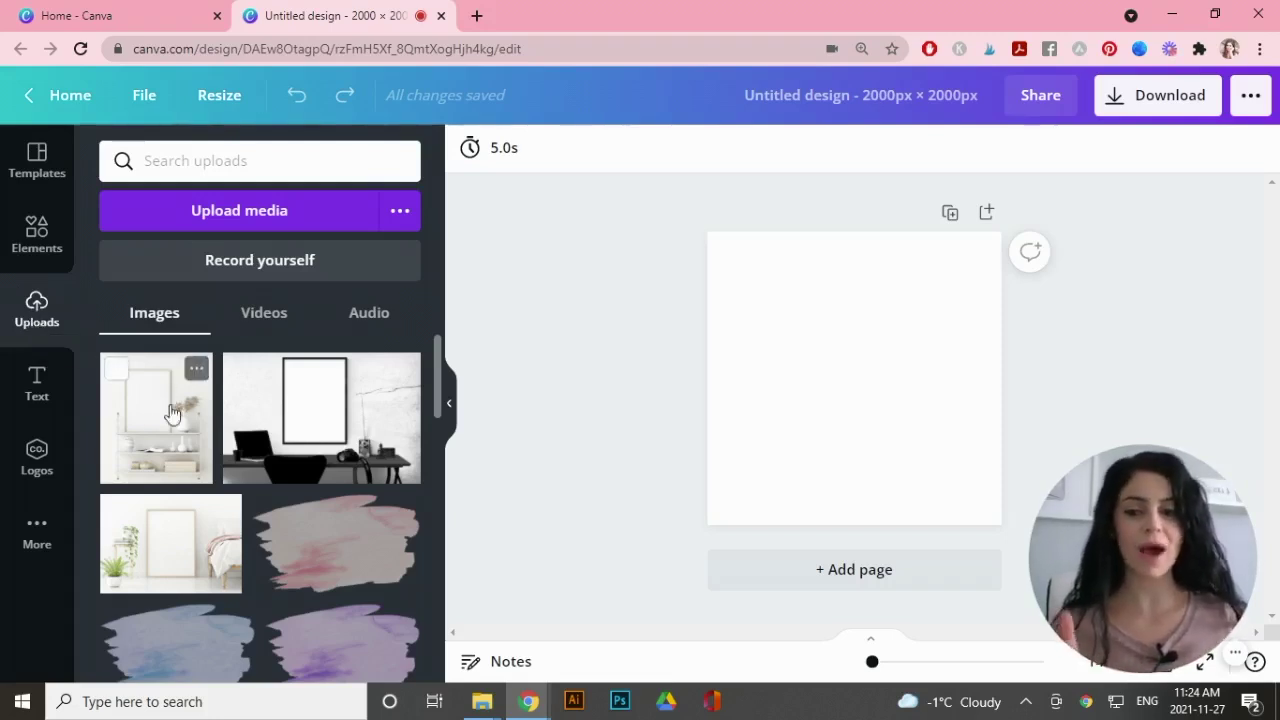
left_click(156, 432)
left_click_drag(759, 265, 728, 232)
left_click_drag(950, 487, 1004, 533)
left_click_drag(727, 548, 707, 572)
left_click(1145, 349)
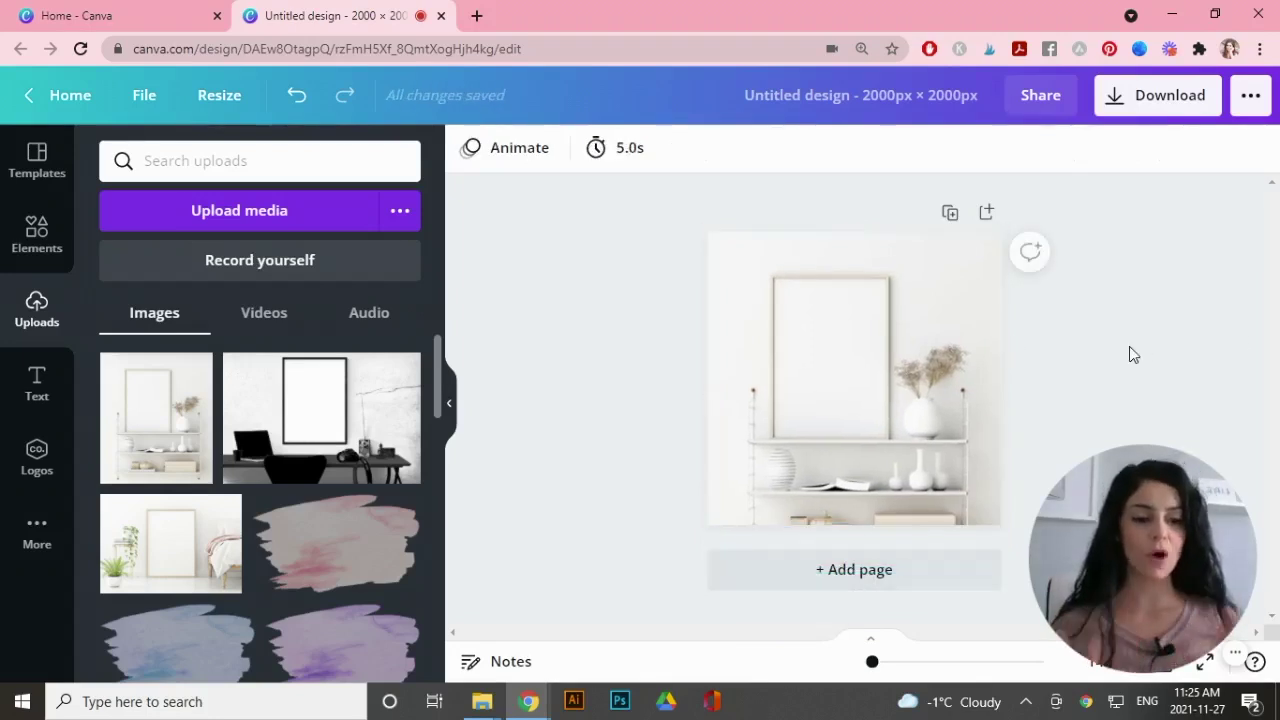
Duplicate the page and replace its photo with the desk mockup filling page 2.
left_click(949, 214)
key("Delete")
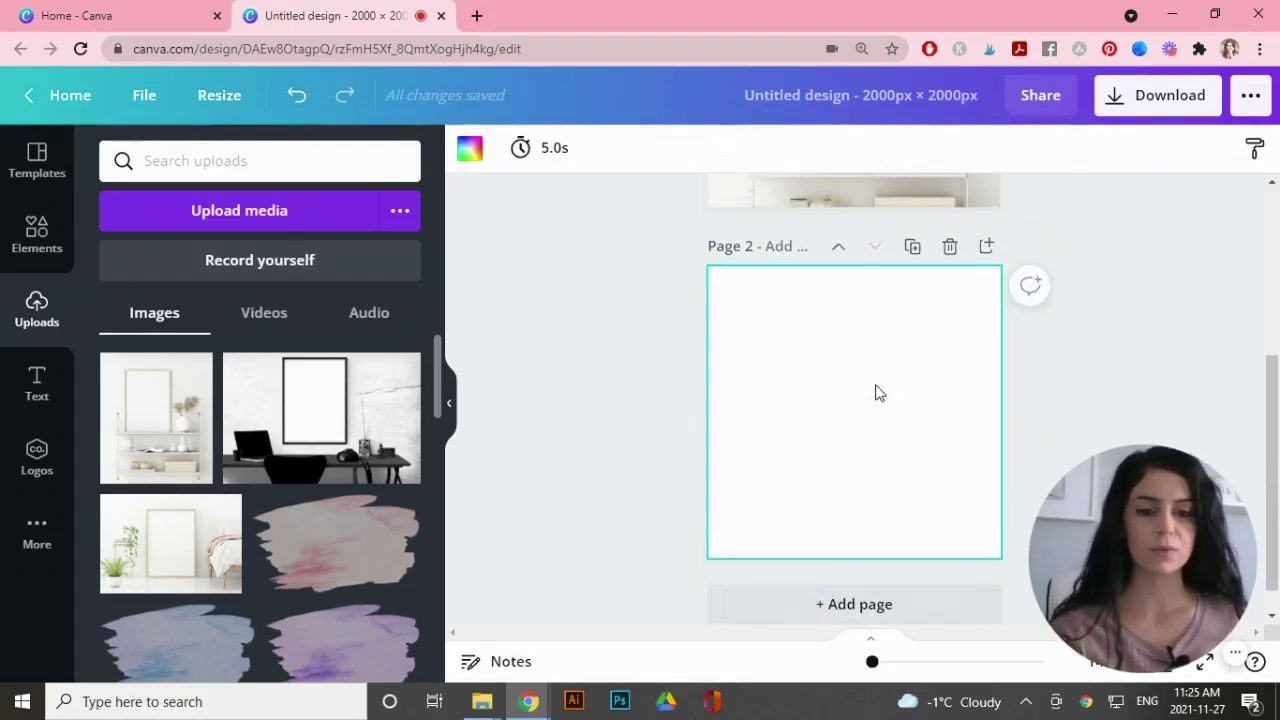
left_click(326, 420)
left_click_drag(749, 345, 634, 266)
left_click_drag(958, 481, 1070, 556)
Duplicate page 2 and replace its photo with the bedroom frame mockup on page 3.
key("ctrl+d")
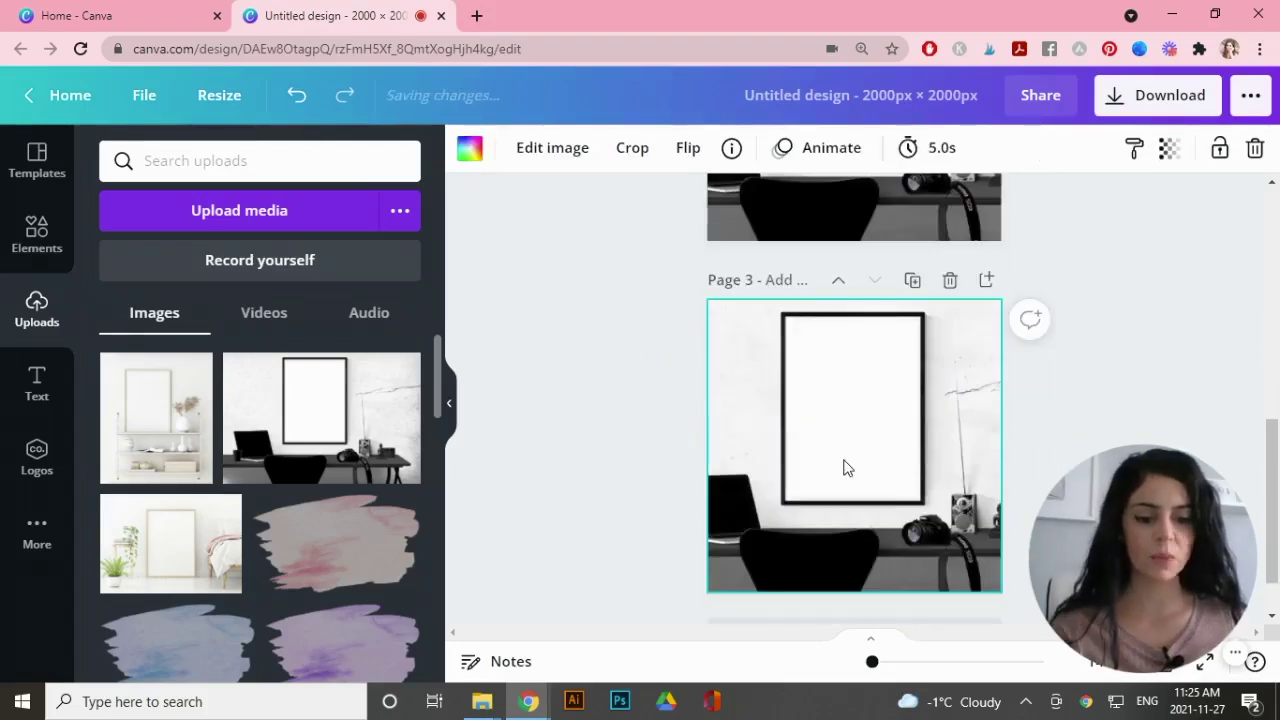
key("Delete")
left_click(170, 543)
left_click_drag(755, 367, 610, 245)
left_click_drag(1274, 488, 1276, 508)
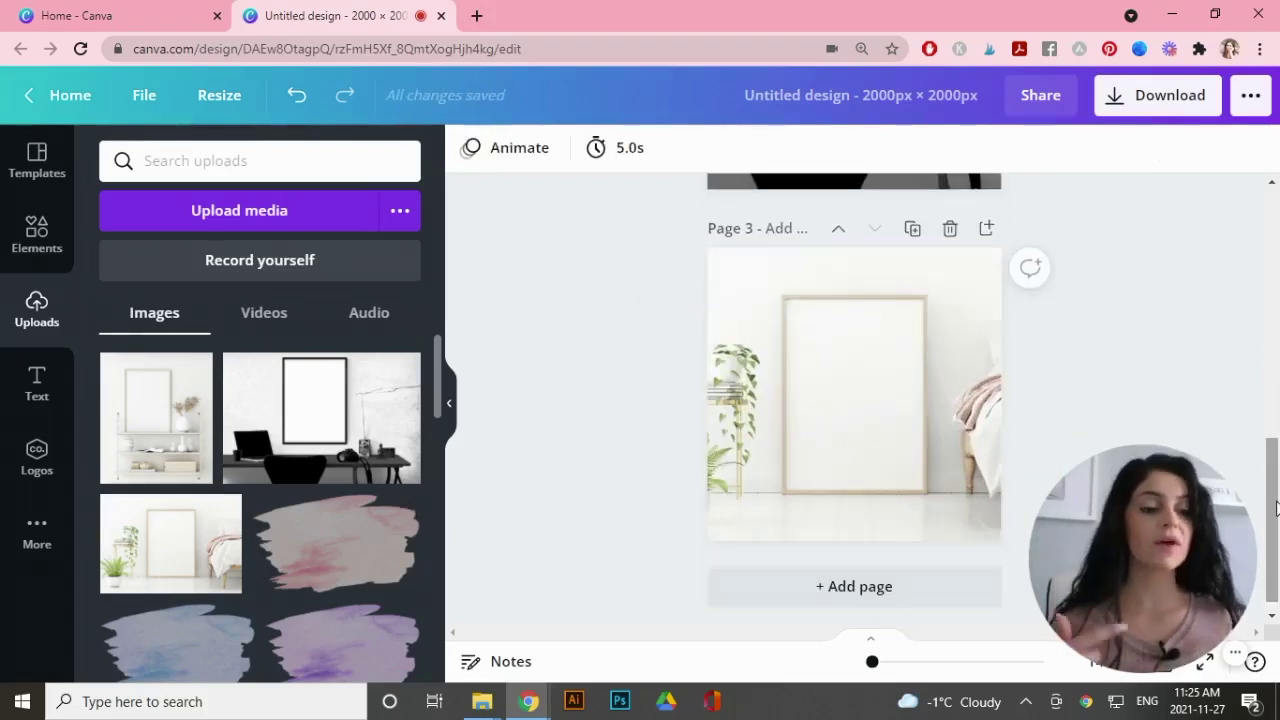
left_click_drag(1276, 508, 1276, 256)
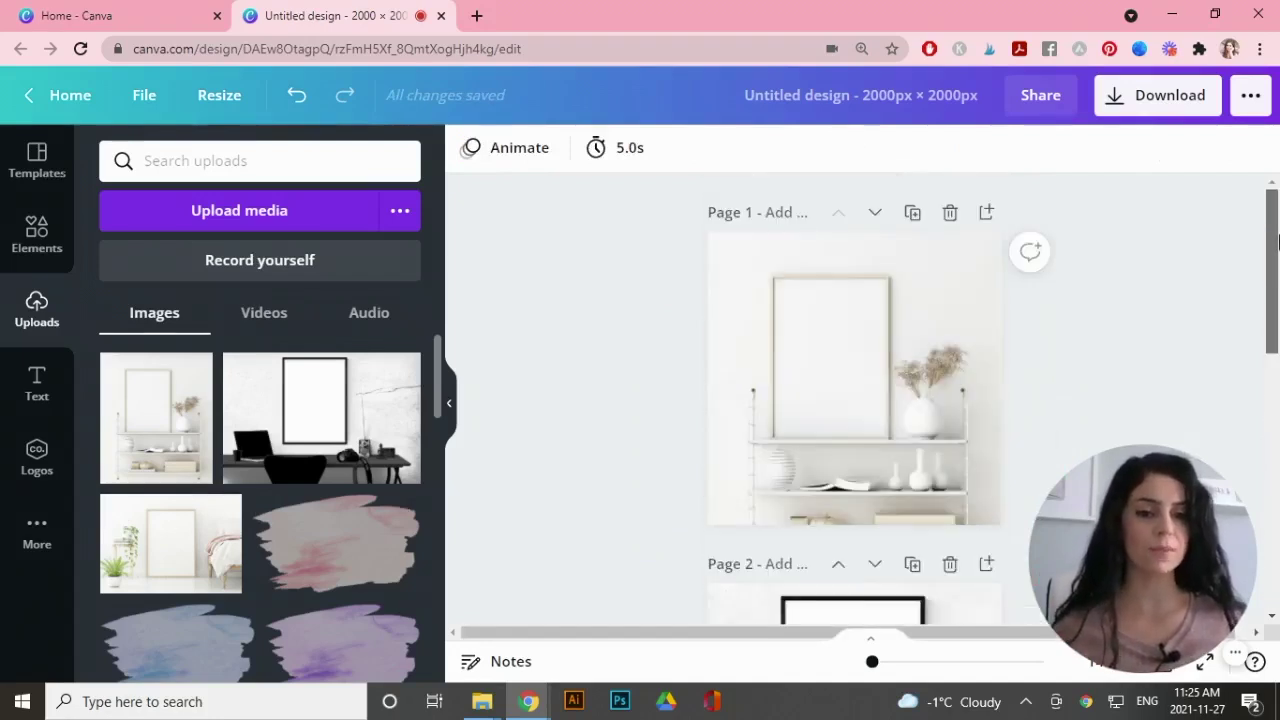
Upload the three exported quote poster images, files 1, 2 and 3.
left_click(268, 221)
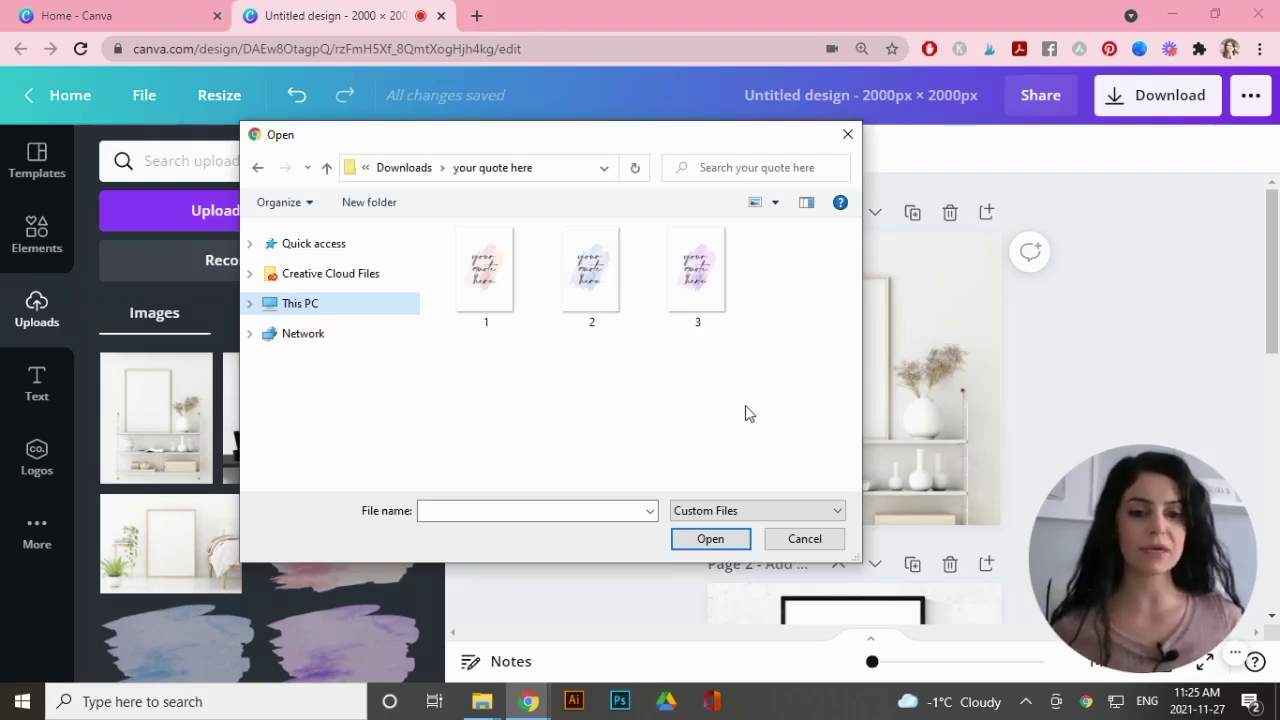
left_click_drag(754, 415, 458, 248)
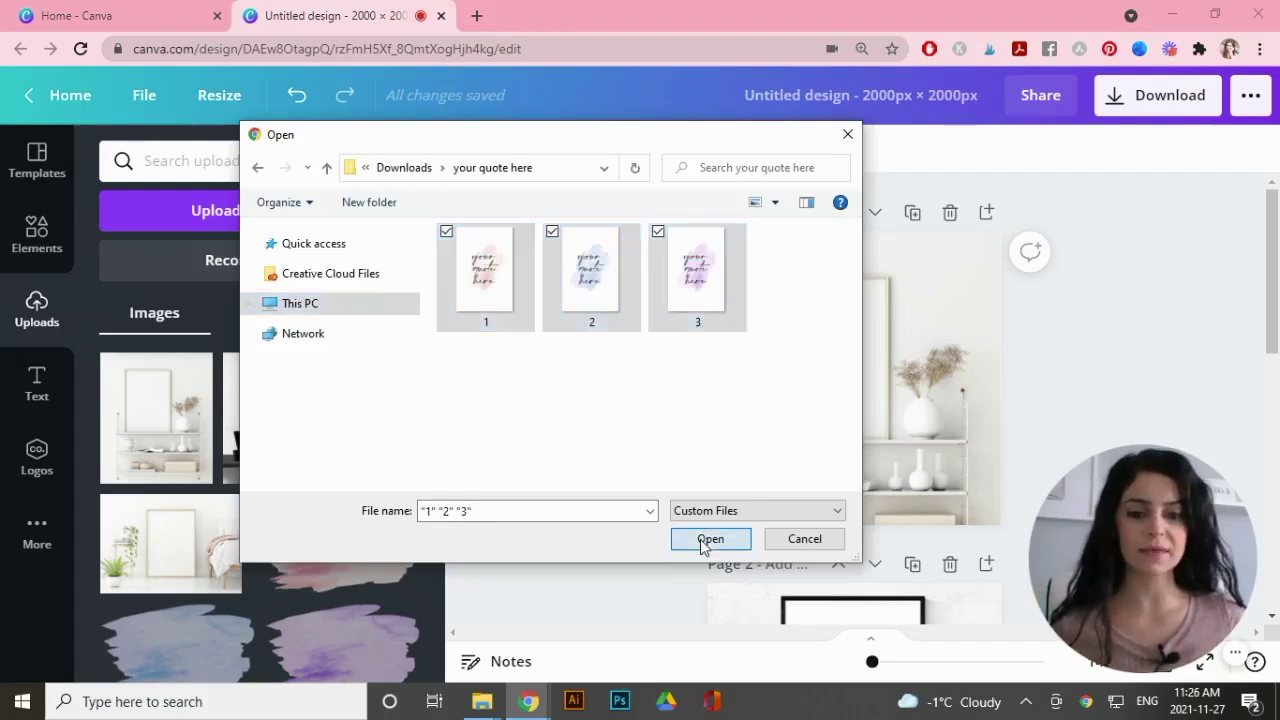
left_click(710, 538)
left_click_drag(883, 671, 886, 664)
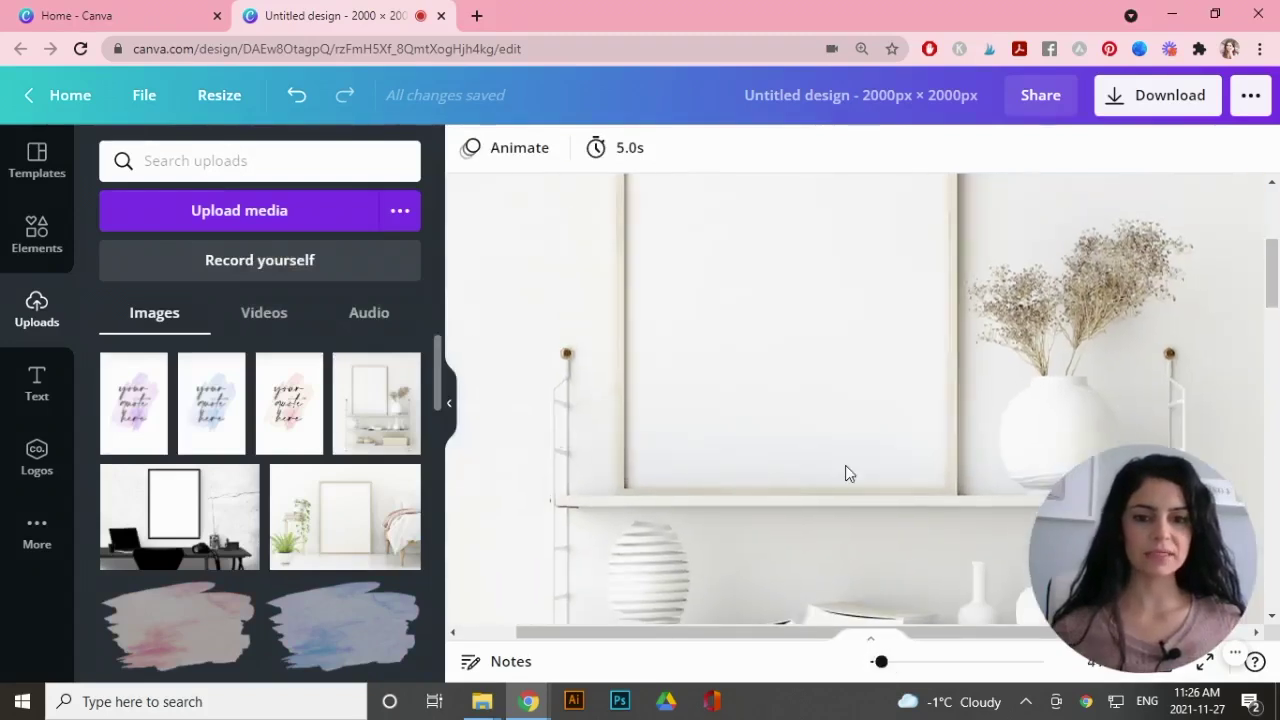
Place the first quote poster and resize it to fit the shelf mockup's frame.
left_click(133, 427)
left_click_drag(691, 249, 669, 274)
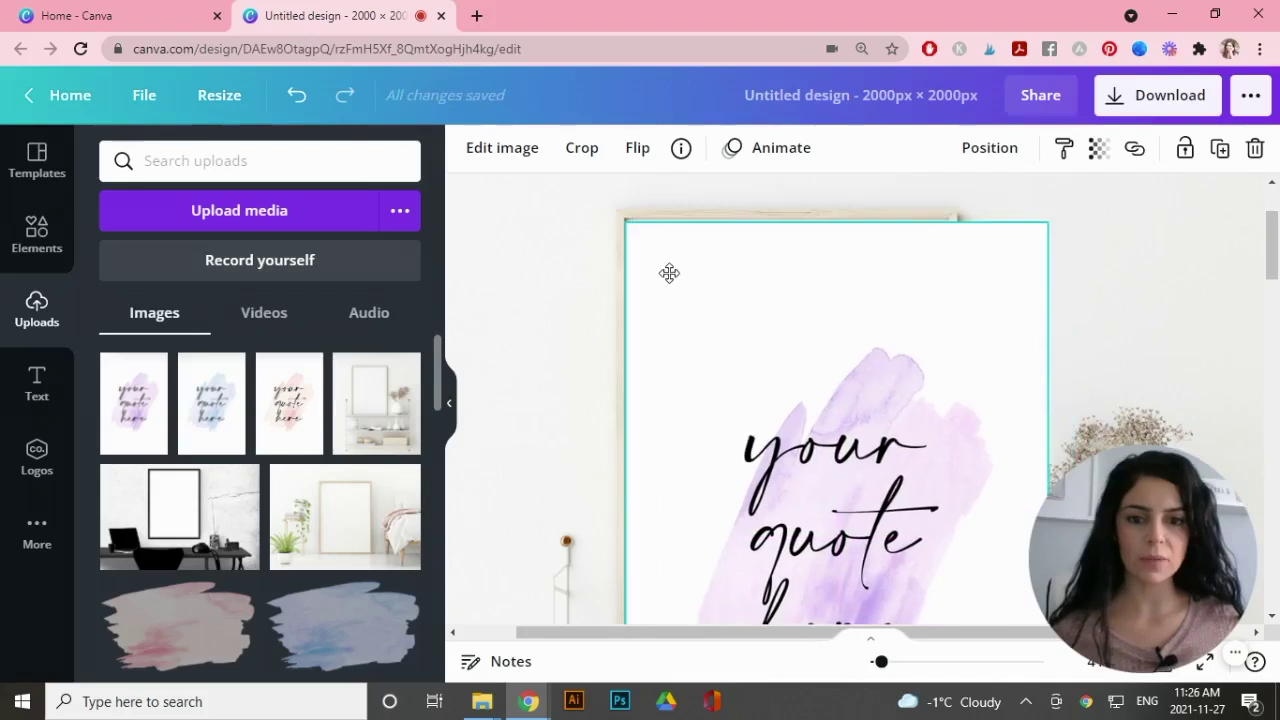
scroll(770, 262, "down", 3)
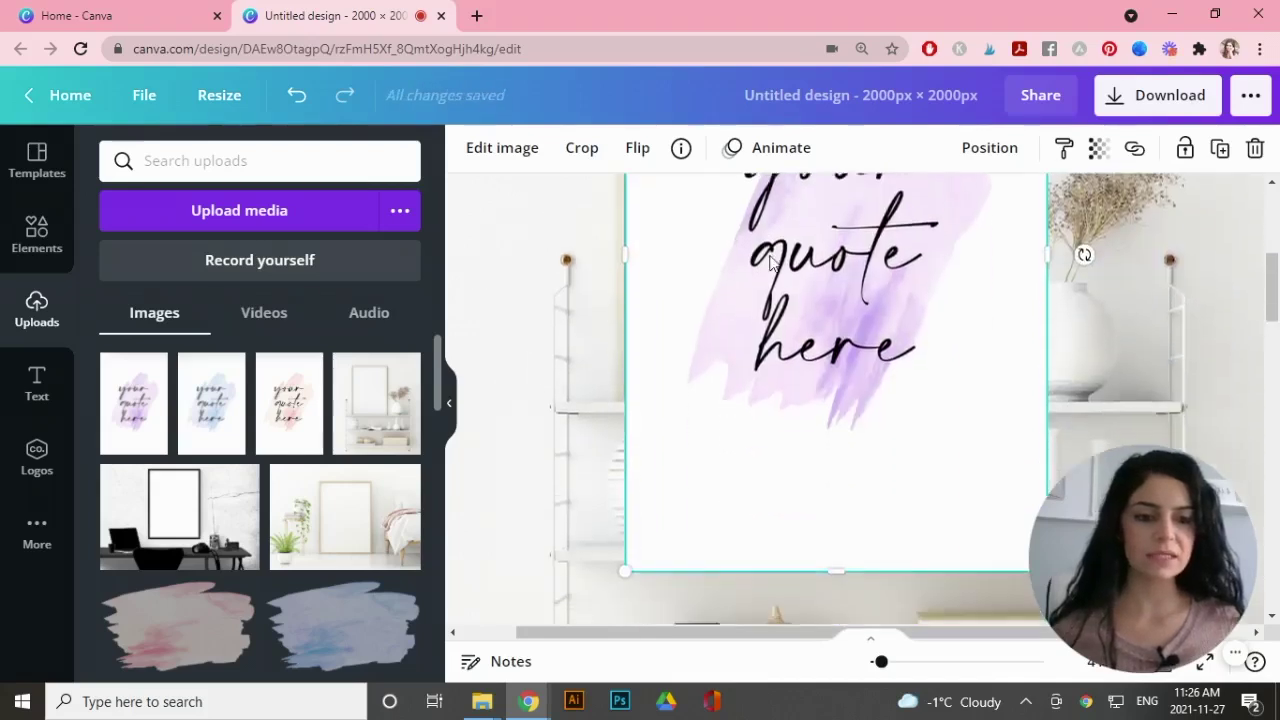
scroll(770, 262, "down", 1)
left_click_drag(1050, 485, 1005, 310)
scroll(1005, 310, "up", 2)
scroll(941, 645, "right", 3)
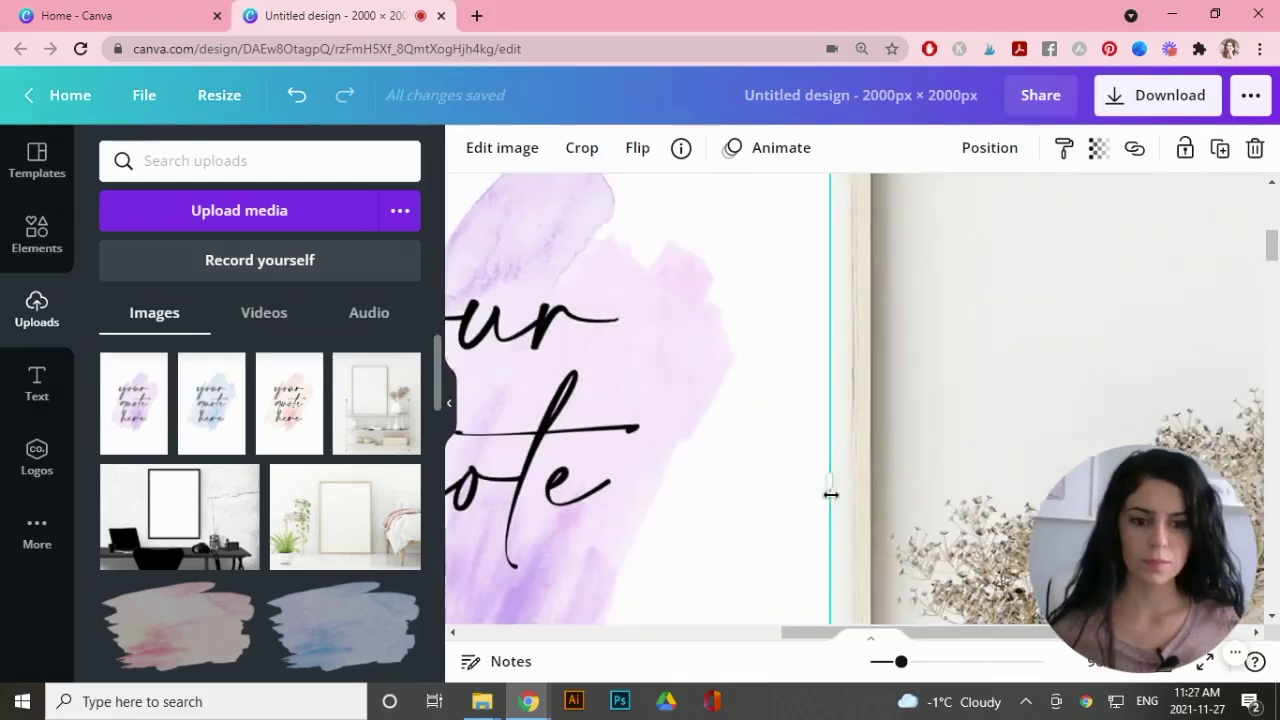
scroll(830, 485, "down", 3)
left_click_drag(1274, 250, 1275, 385)
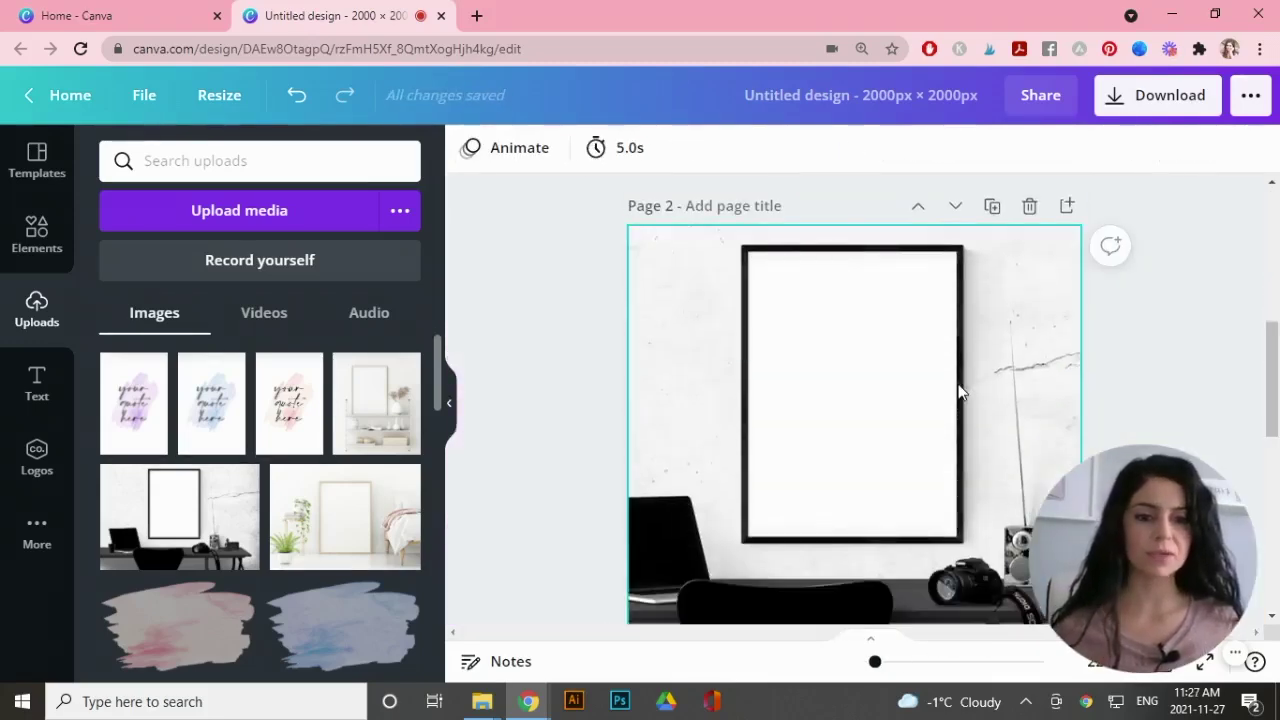
Add the blue quote poster and stretch it to fill Page 2's black frame.
left_click(209, 434)
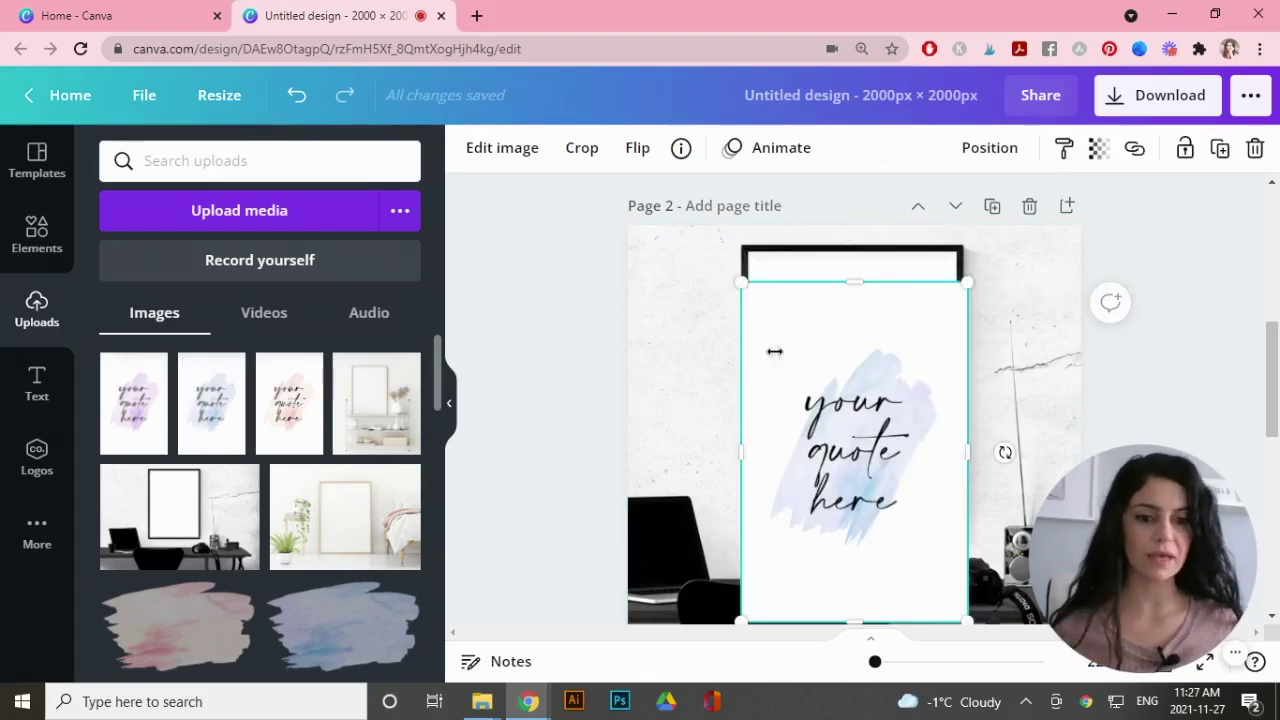
scroll(700, 391, "up", 3)
scroll(694, 386, "up", 1)
left_click_drag(898, 668, 880, 662)
left_click_drag(986, 343, 1108, 221)
left_click_drag(617, 234, 603, 229)
scroll(1272, 470, "down", 5)
left_click_drag(1273, 483, 1275, 440)
scroll(1276, 440, "up", 5)
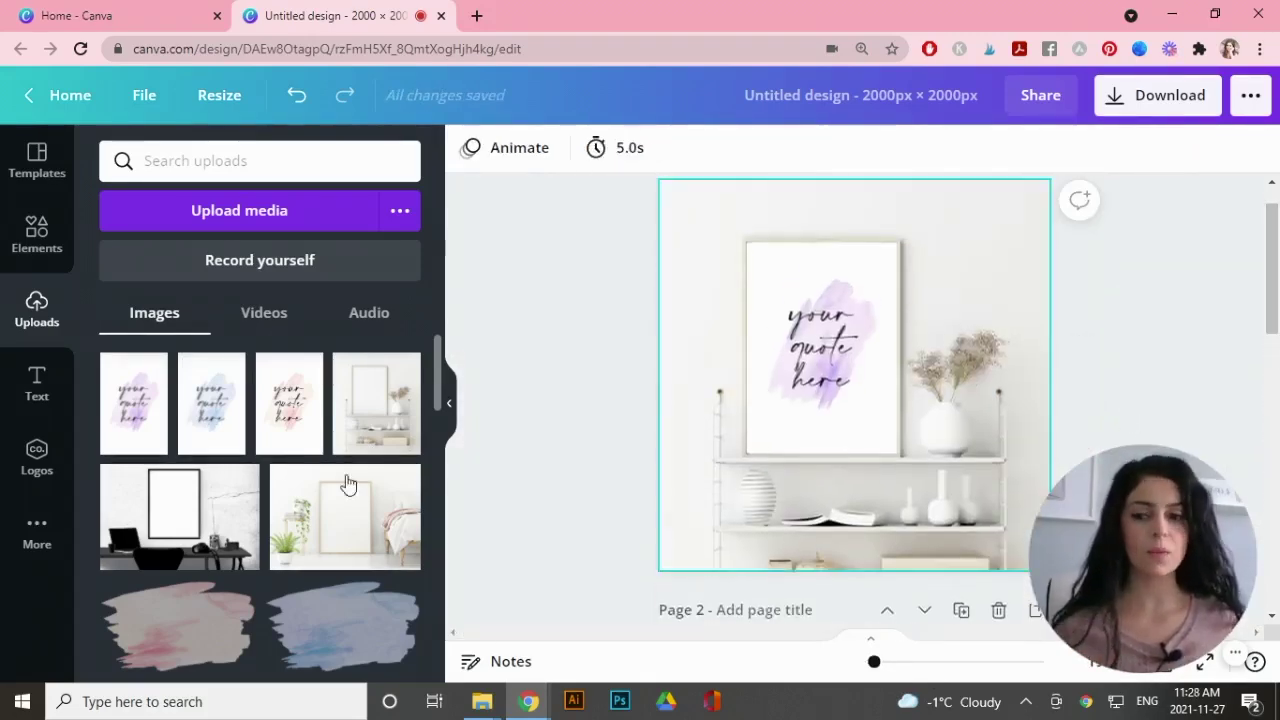
Add a pink circle and shrink it onto the shelf beside the vase.
left_click(43, 258)
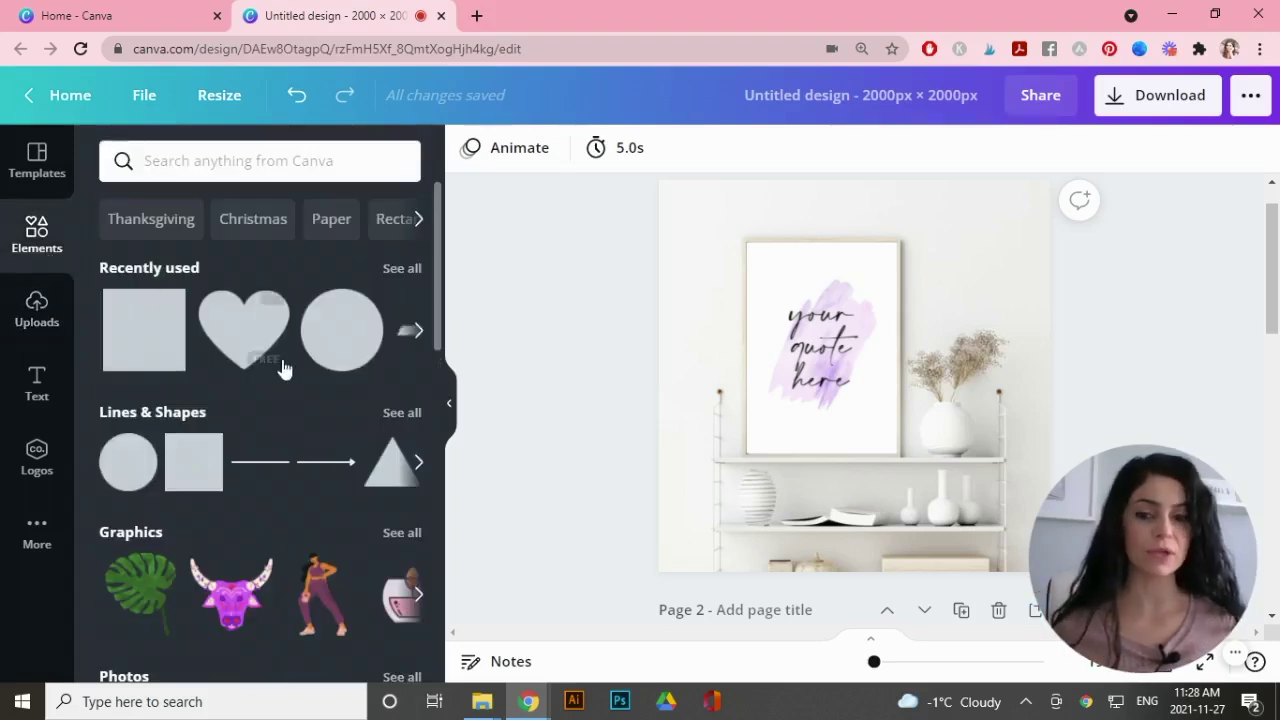
left_click(316, 337)
left_click_drag(848, 386, 891, 452)
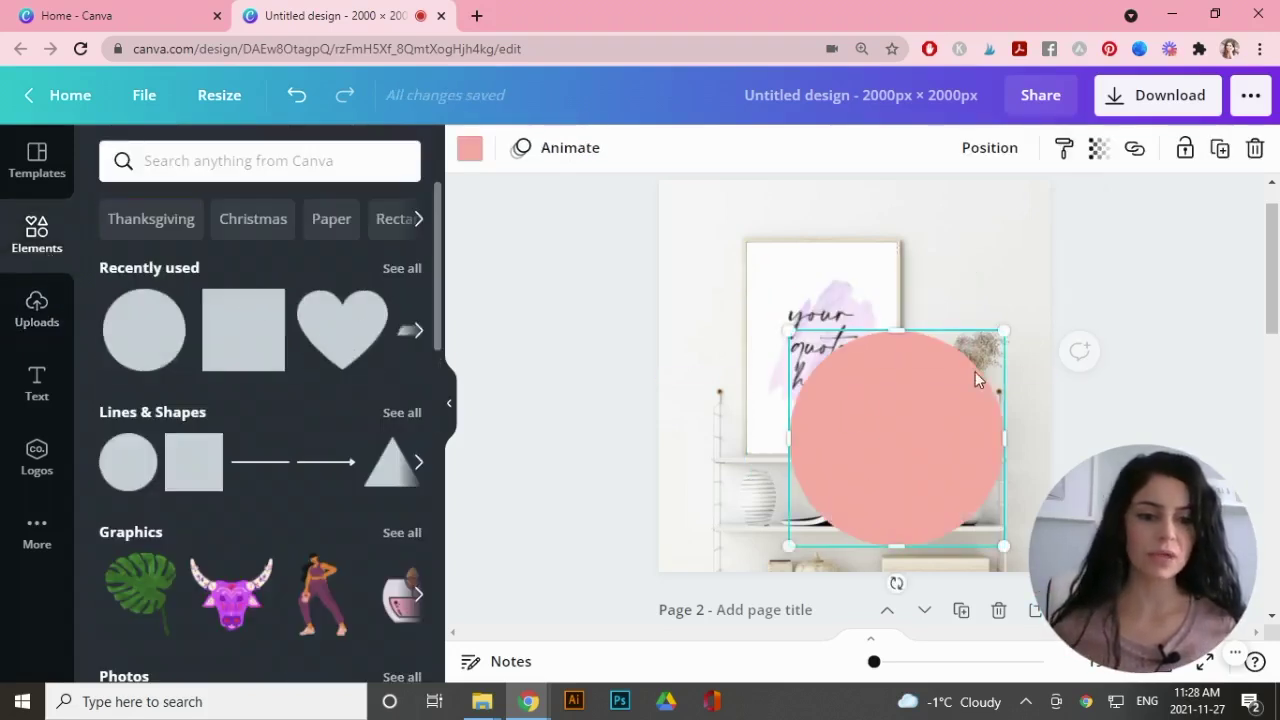
left_click_drag(1004, 334, 908, 390)
left_click_drag(909, 477, 965, 486)
Add a white 'DIGITAL DOWNLOAD' heading and place it over the circle.
left_click(37, 380)
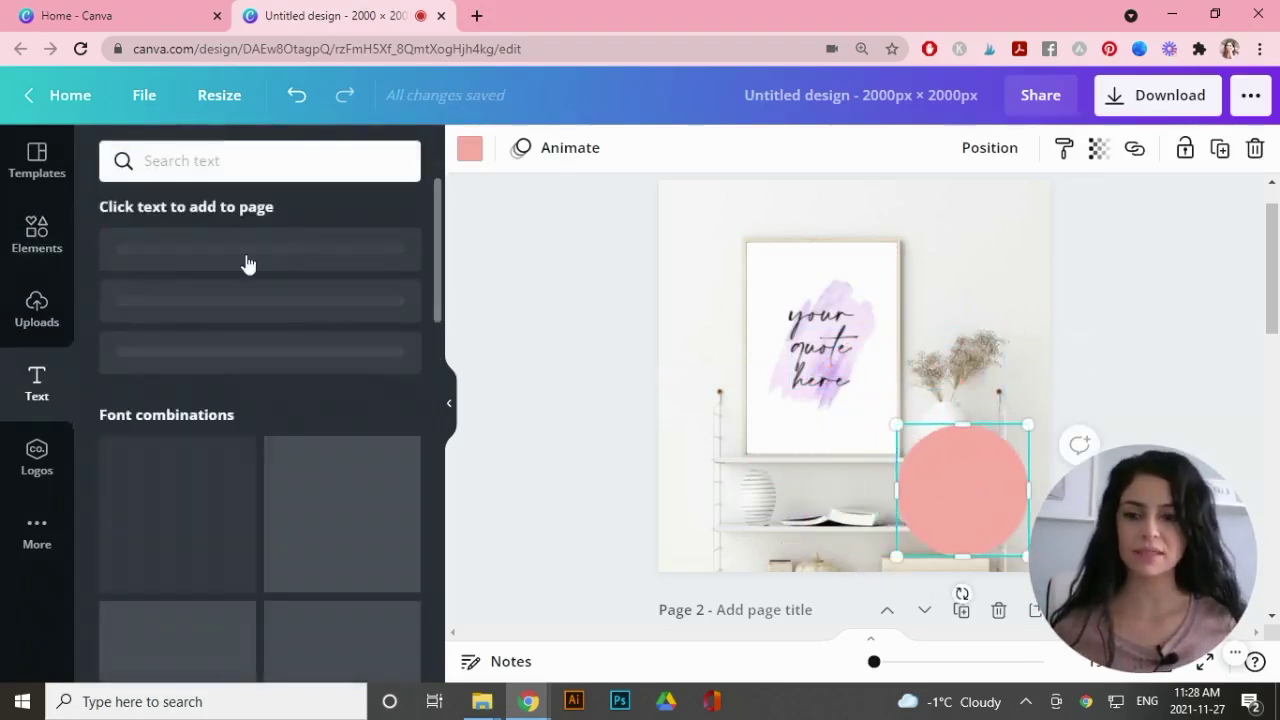
left_click(246, 272)
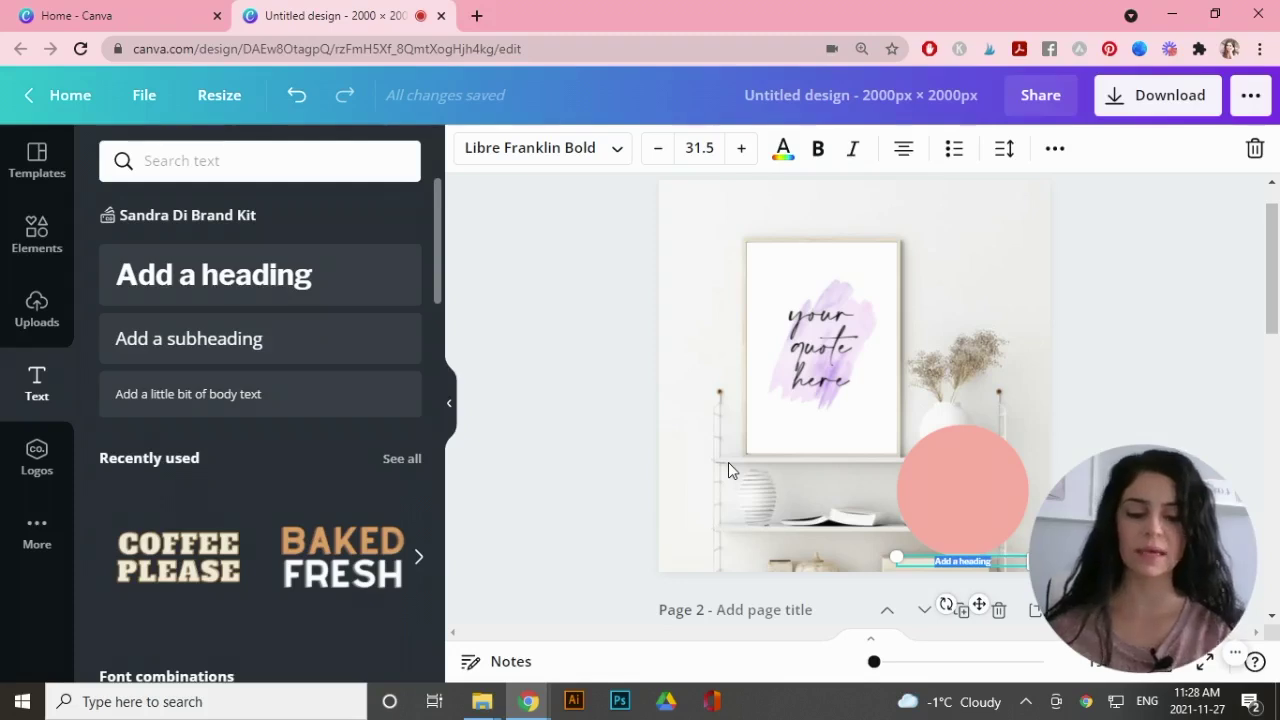
key("Caps_Lock")
type("DIGITAL DOWNLOA")
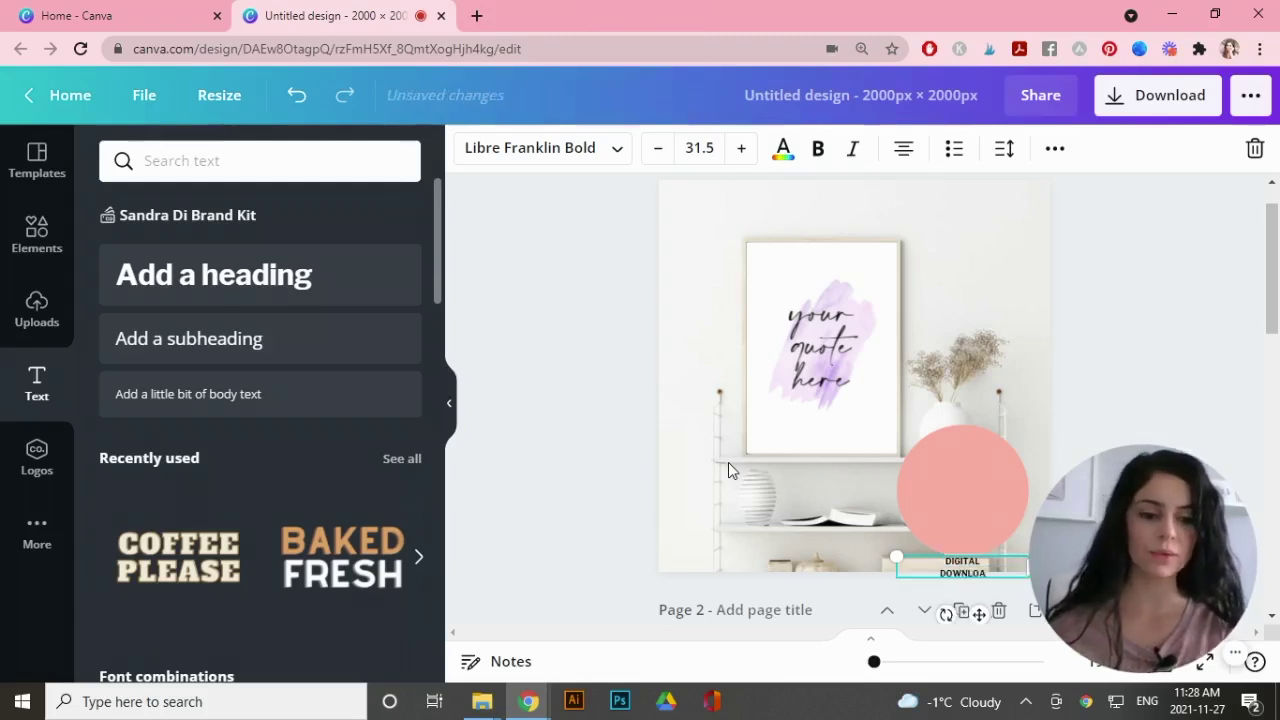
type("D")
left_click_drag(960, 562, 864, 462)
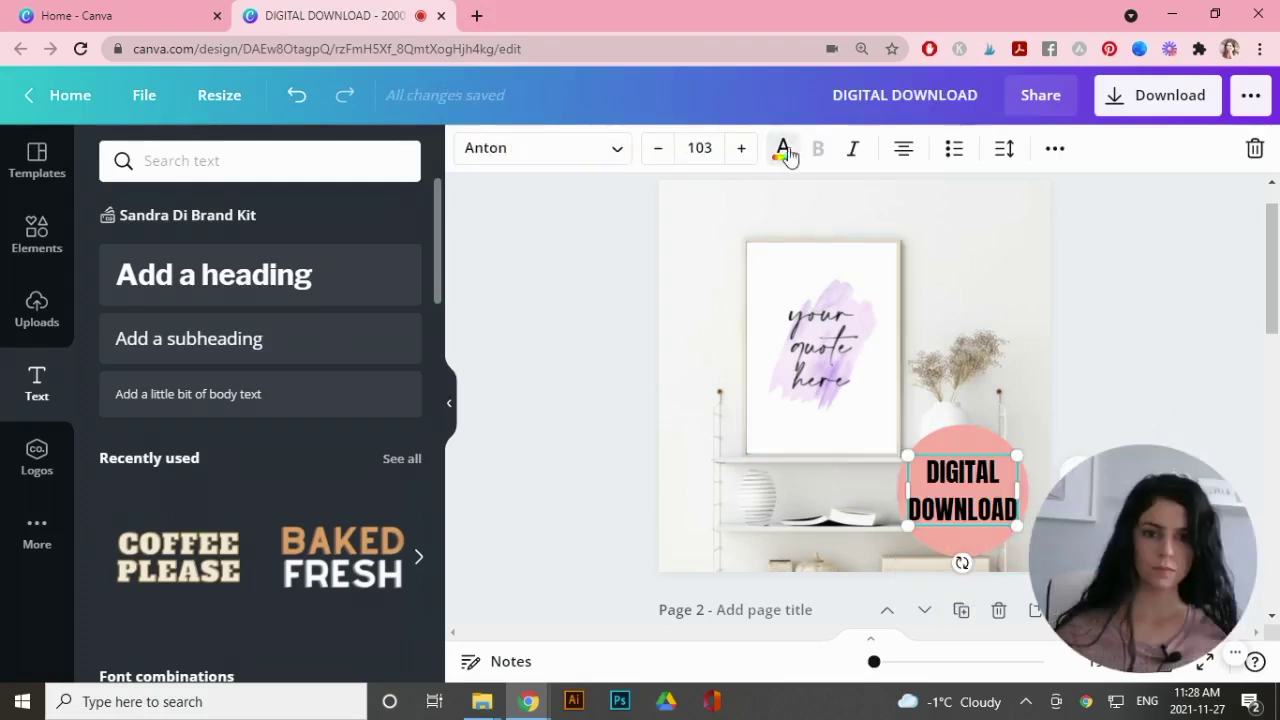
left_click(783, 148)
left_click(286, 254)
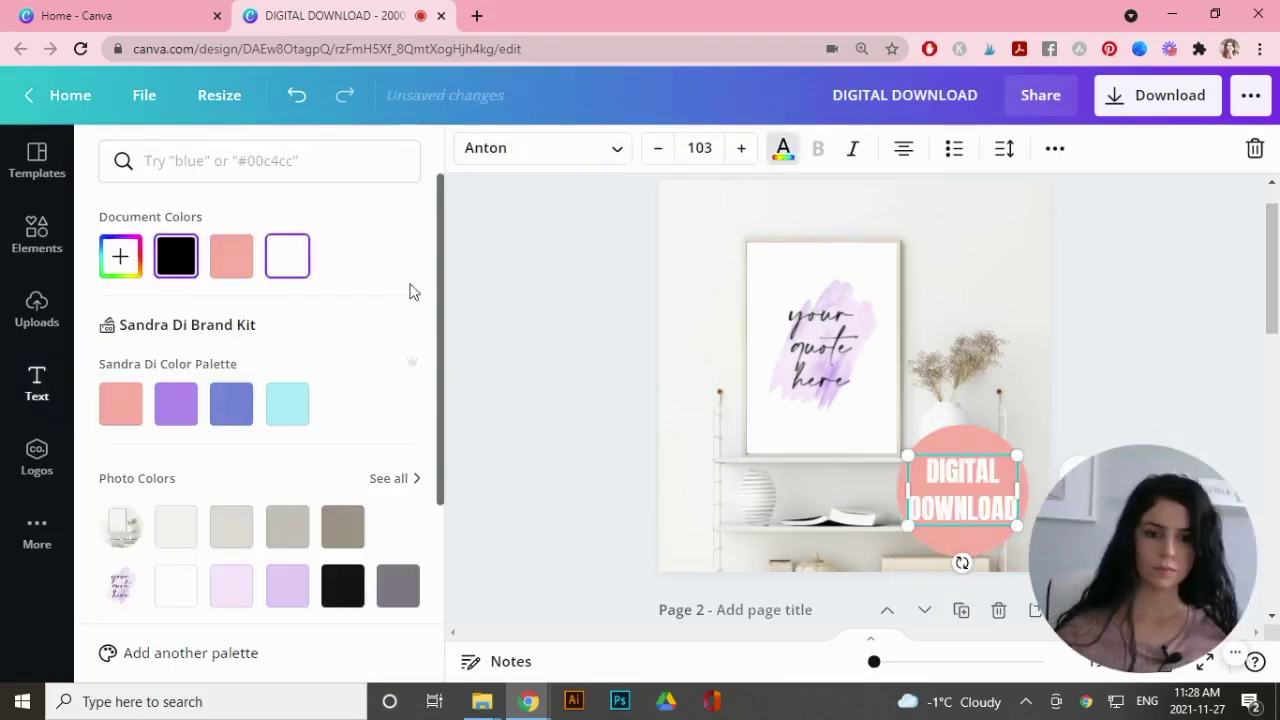
left_click(1128, 383)
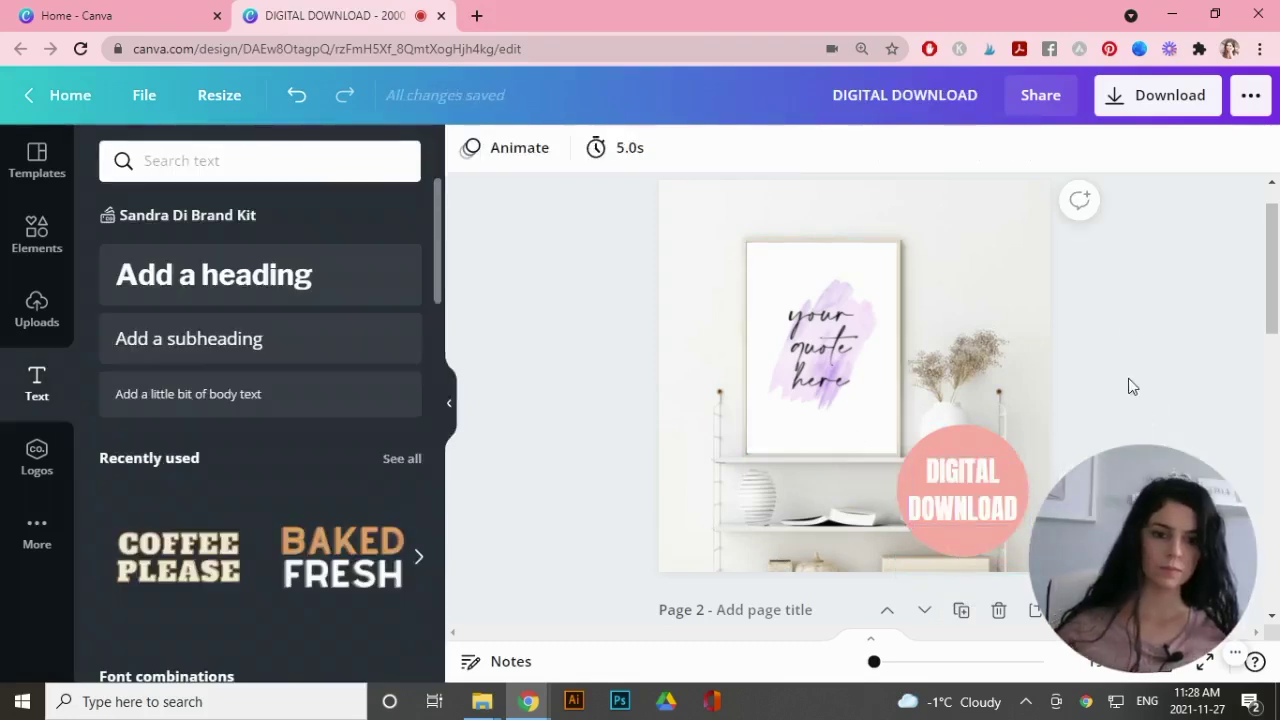
Copy the DIGITAL DOWNLOAD badge and paste it onto the Page 2 desk mockup.
left_click(959, 481)
right_click(959, 481)
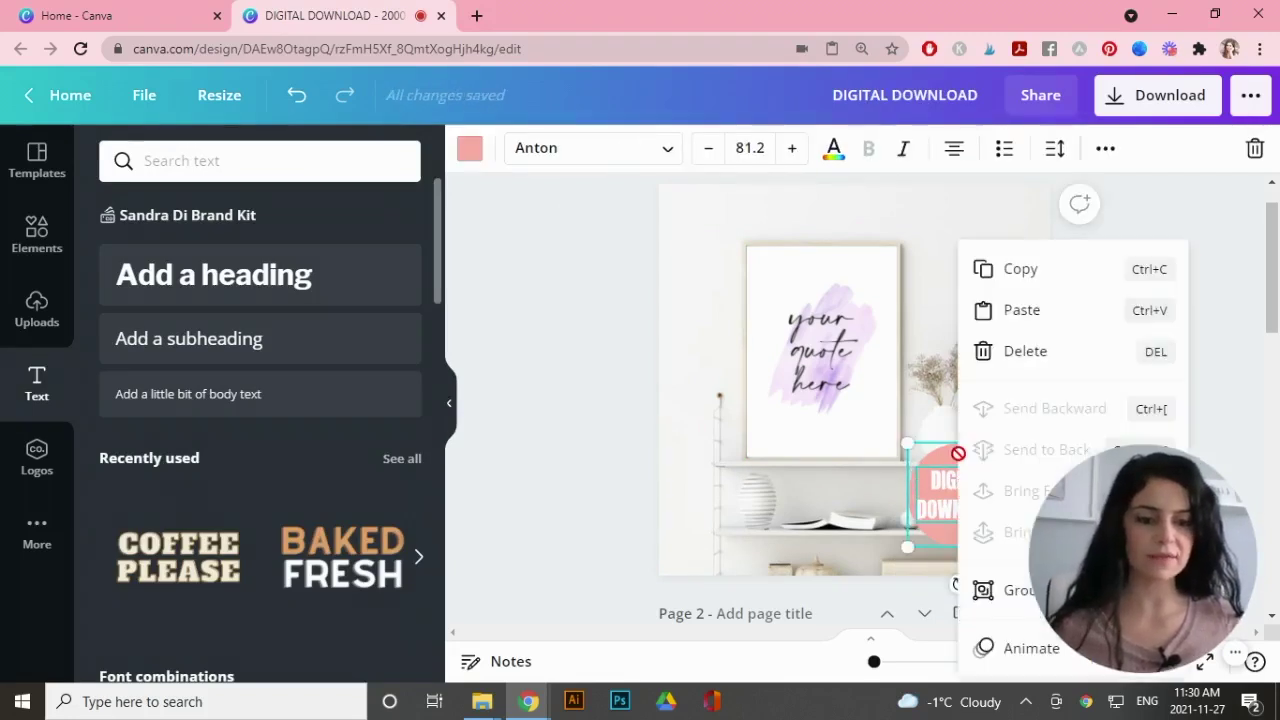
left_click(1023, 272)
left_click_drag(1271, 257, 1278, 338)
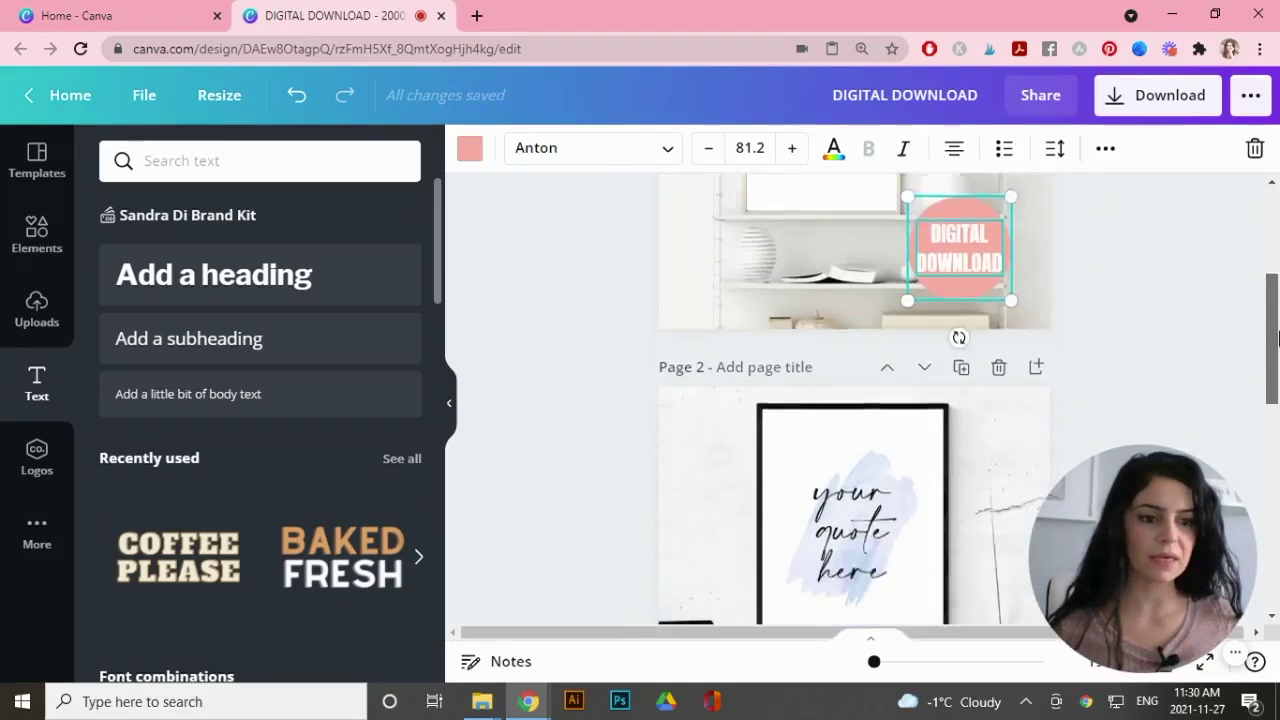
scroll(1278, 338, "down", 3)
left_click(974, 418)
right_click(930, 418)
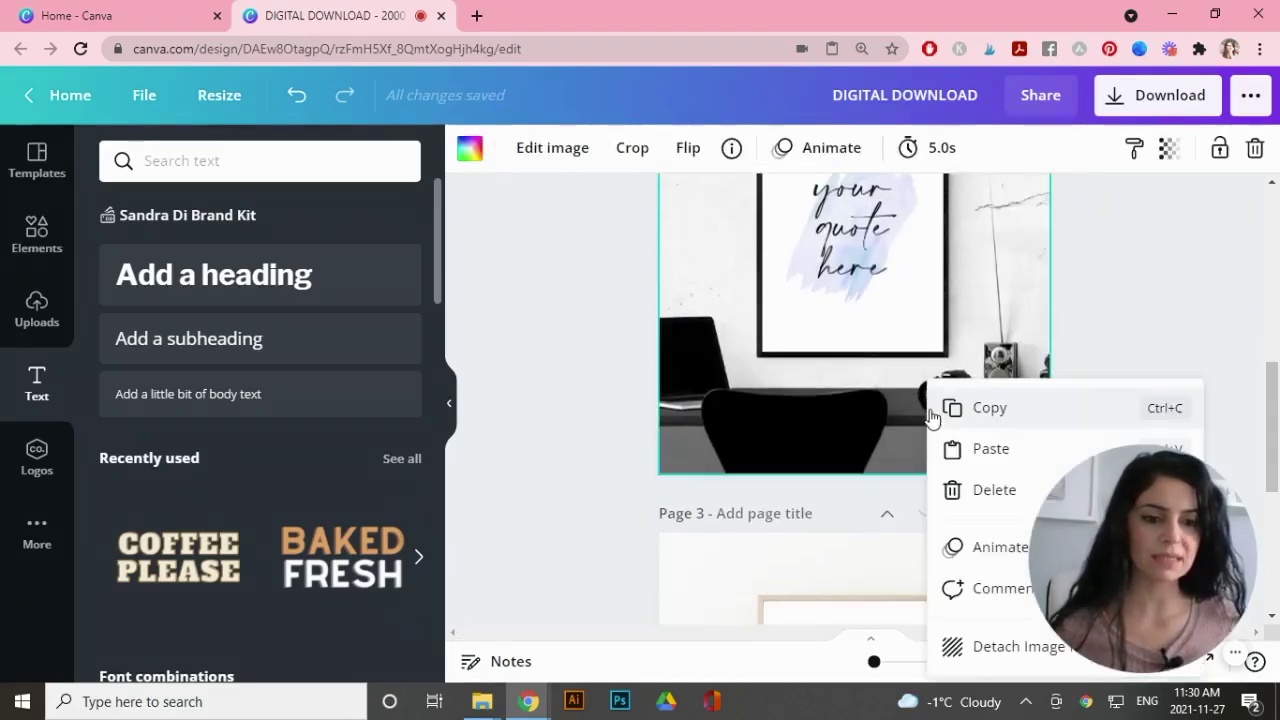
left_click(988, 449)
Paste the same badge onto the Page 3 bedroom mockup with Ctrl+V.
left_click_drag(1273, 400, 1276, 517)
left_click(997, 428)
key("ctrl+v")
left_click_drag(1140, 540, 607, 507)
Download all 3 pages as JPG files at 2000 × 2000 px.
left_click(1166, 100)
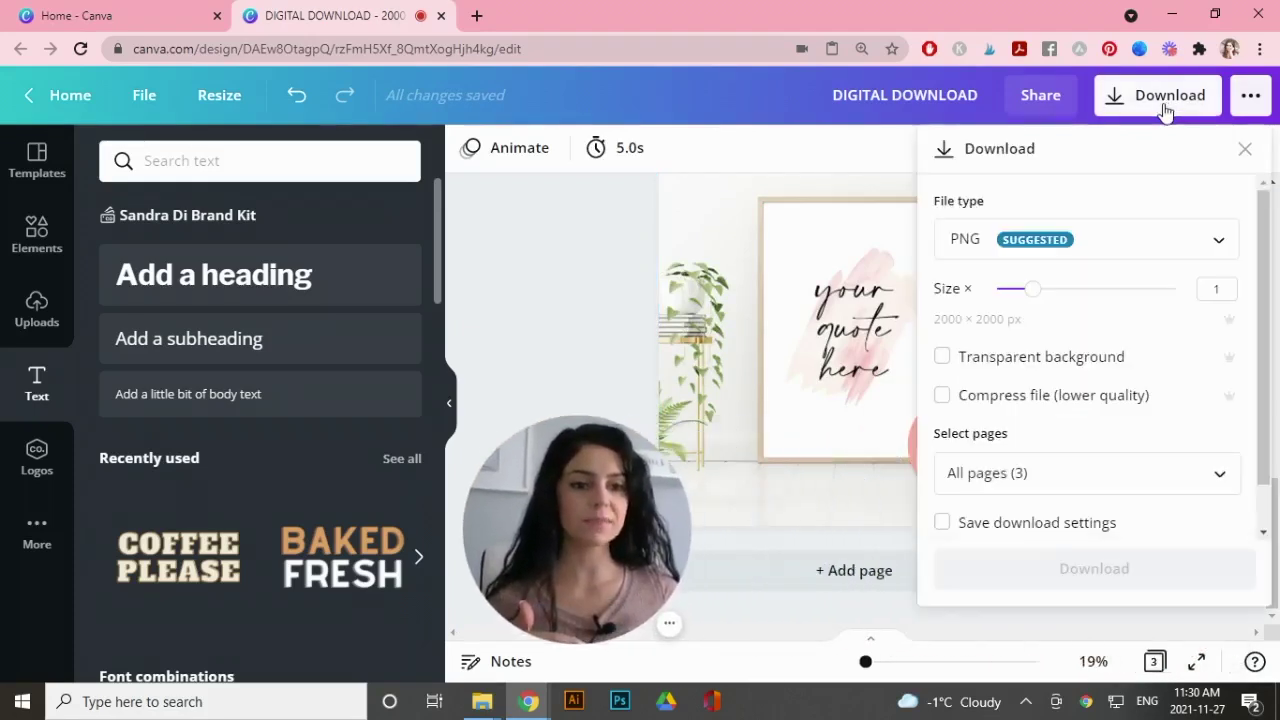
left_click(1122, 240)
left_click(1041, 298)
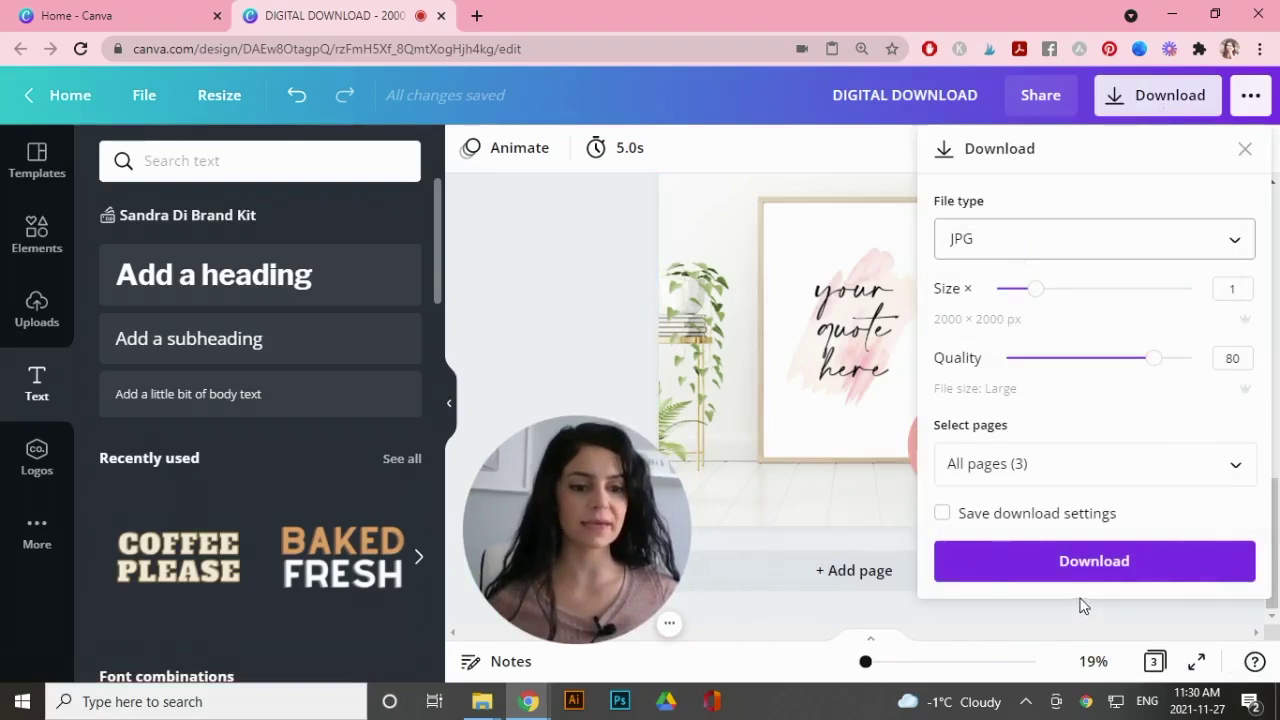
left_click(1234, 465)
left_click(1234, 149)
left_click(1094, 395)
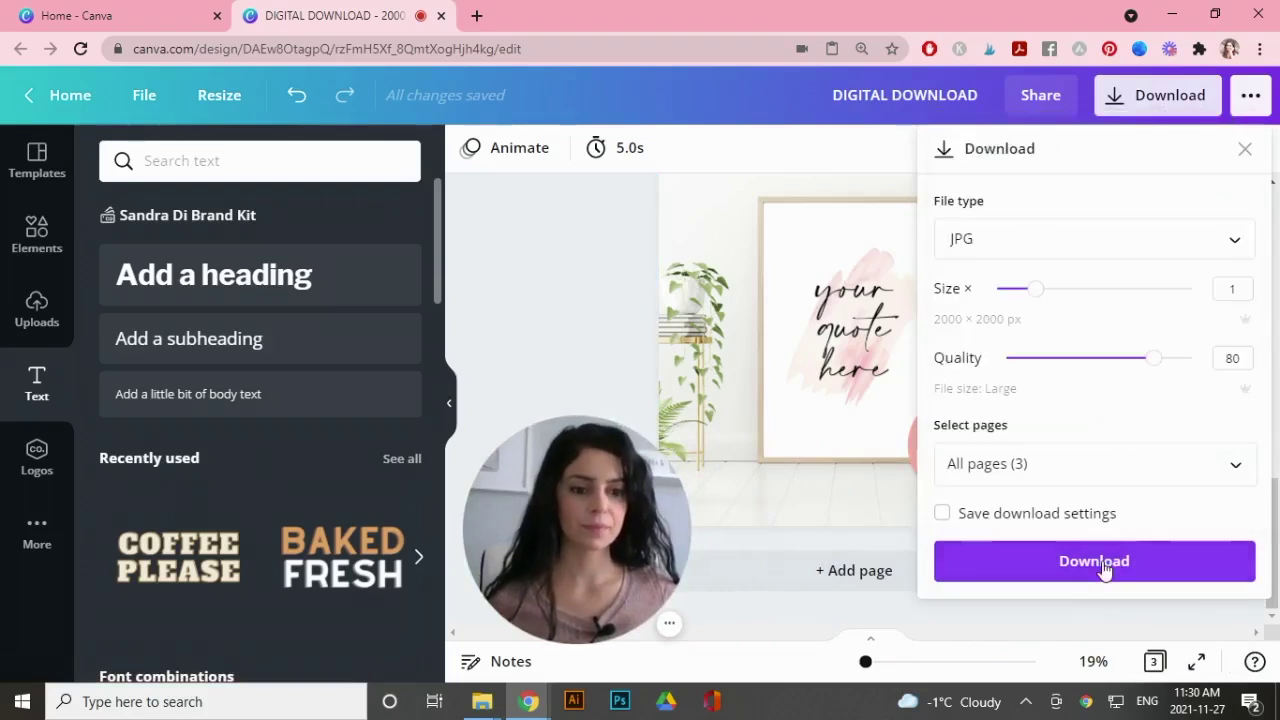
left_click(1104, 566)
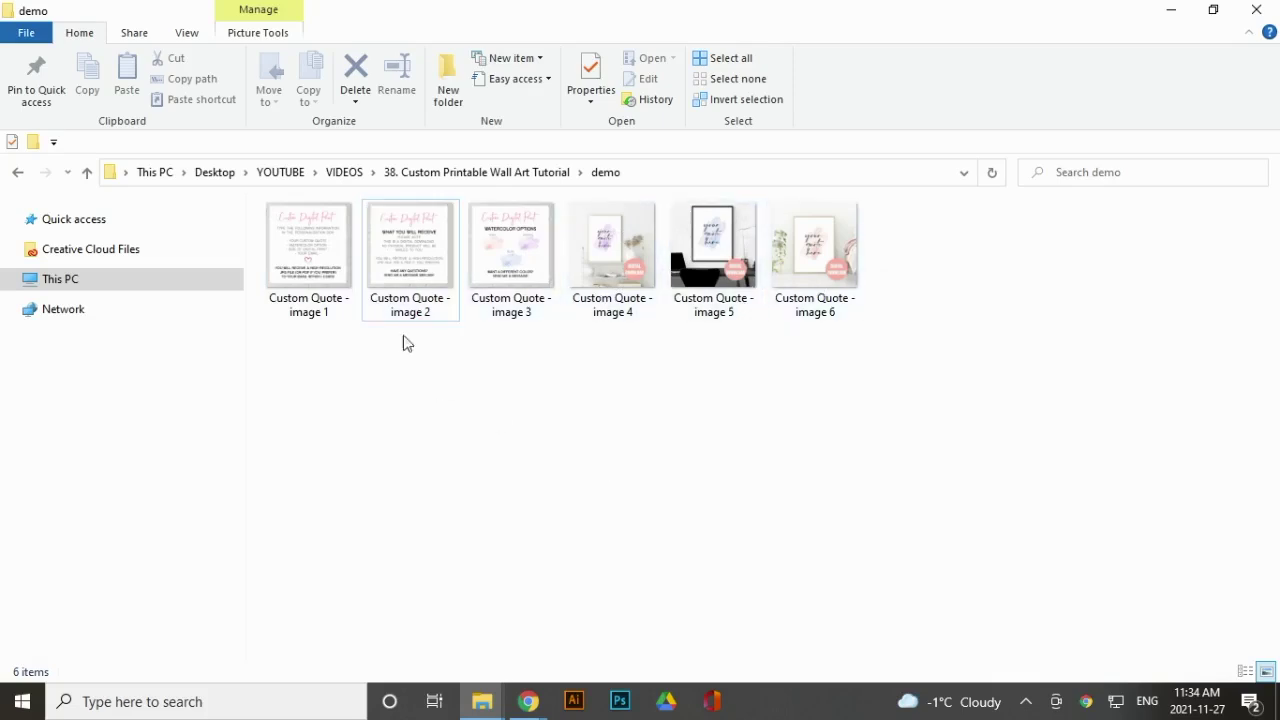
Open 'Custom Quote - image 2' from the demo folder in Photos.
double_click(416, 268)
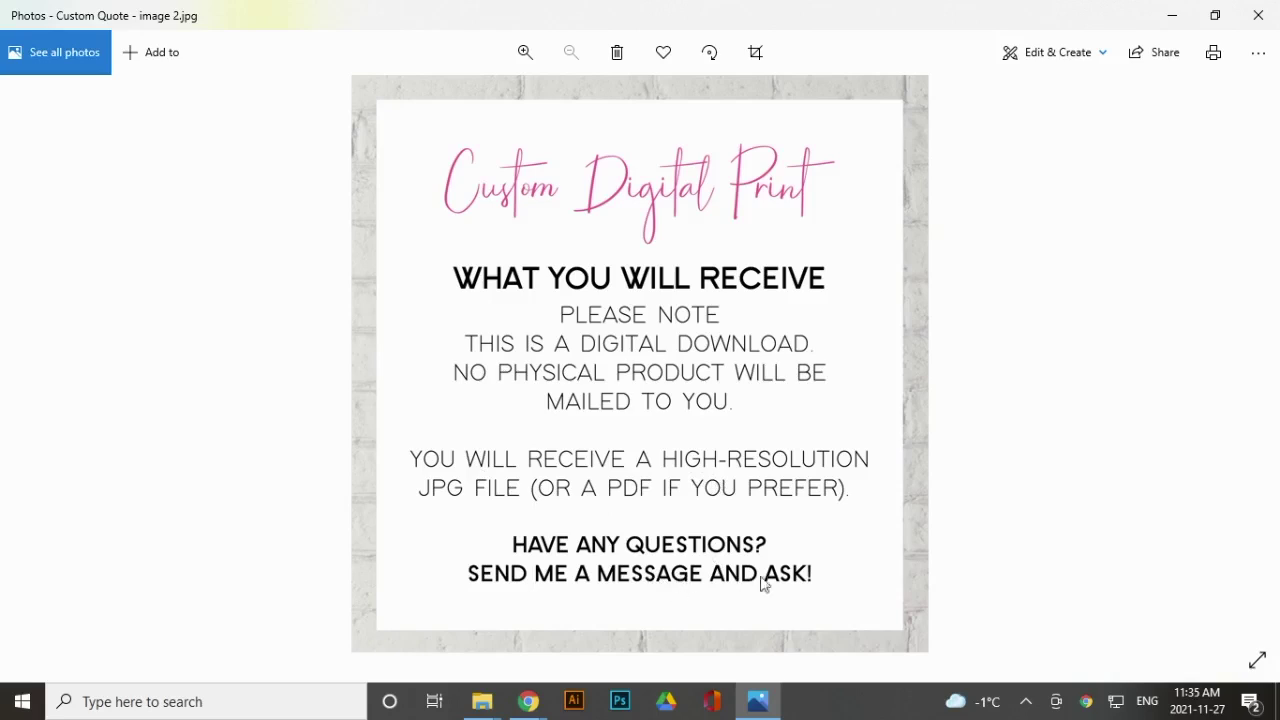
Advance in Photos to the watercolour options image, then to image 1.
key("Right")
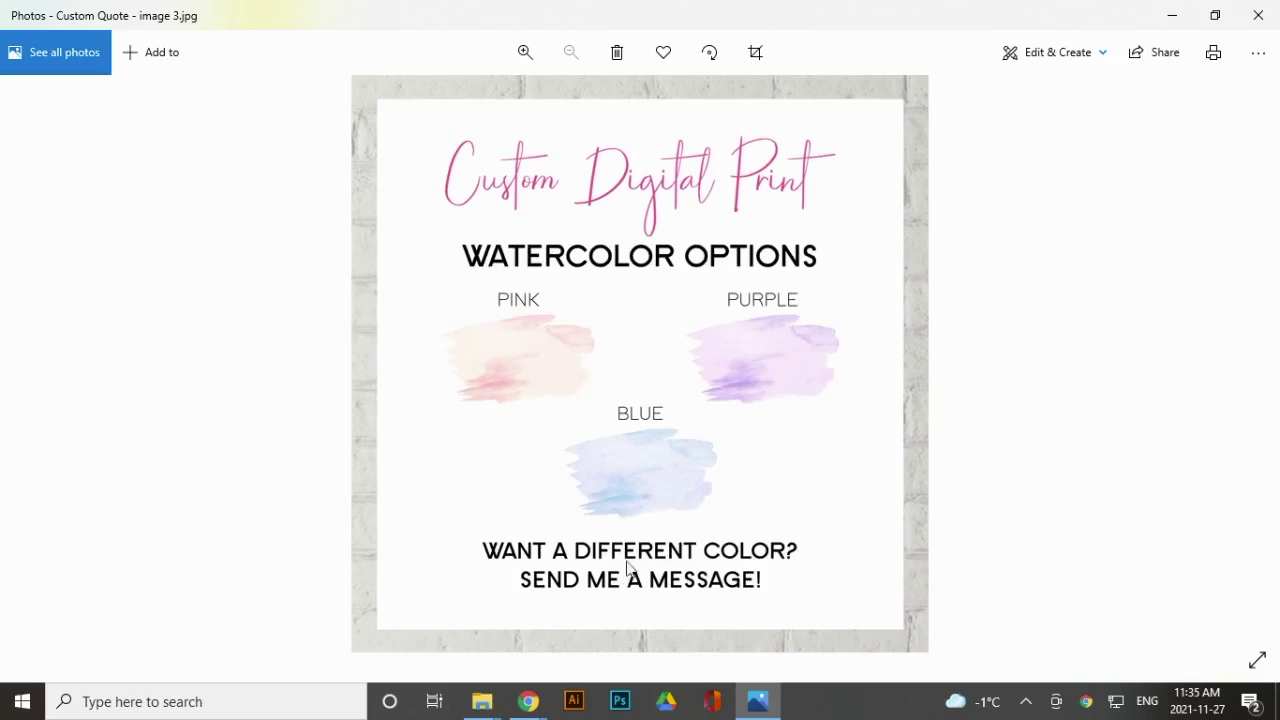
key("Right")
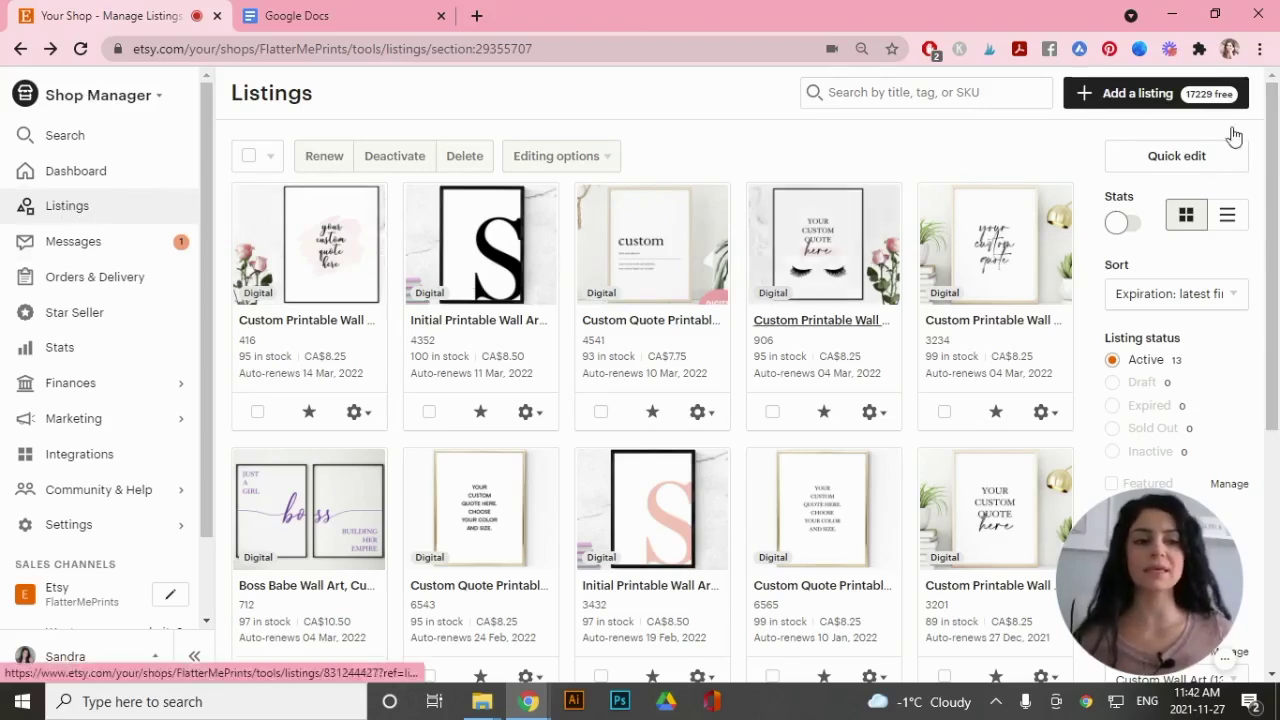
Start a new listing, upload the six Custom Quote images, and put the shelf mockup first.
left_click(1140, 95)
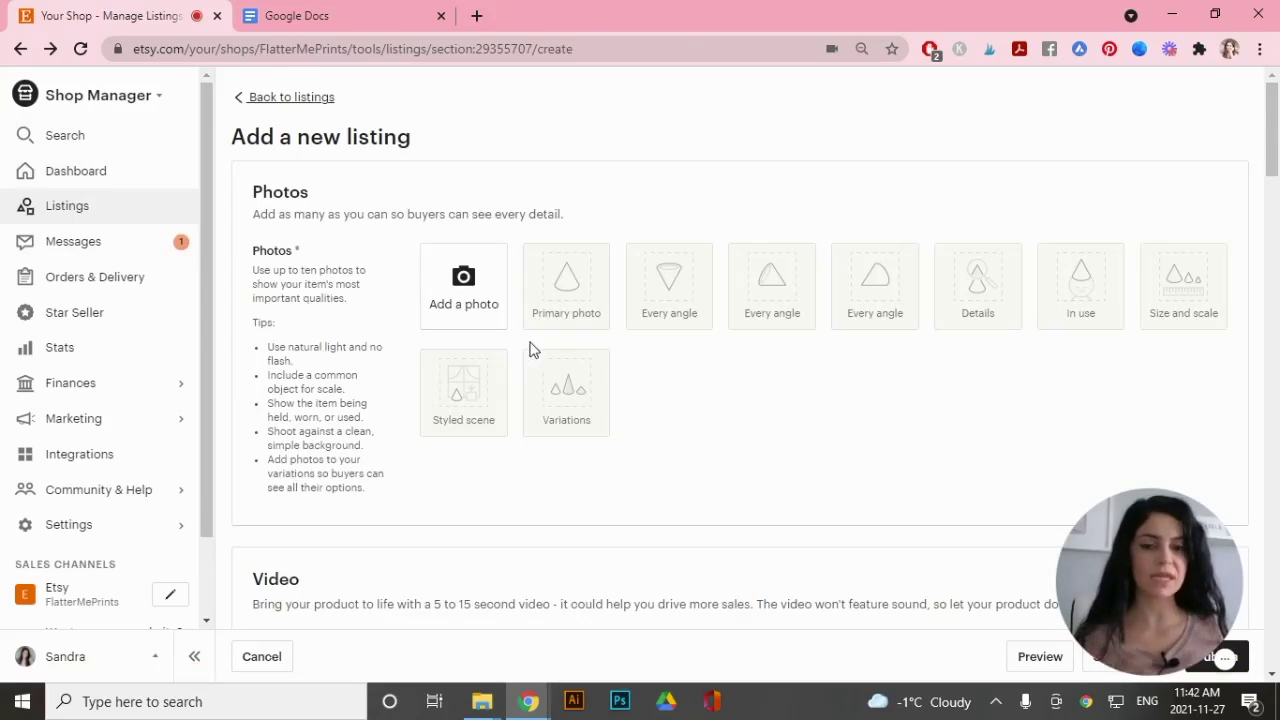
left_click(476, 297)
left_click_drag(845, 475, 487, 251)
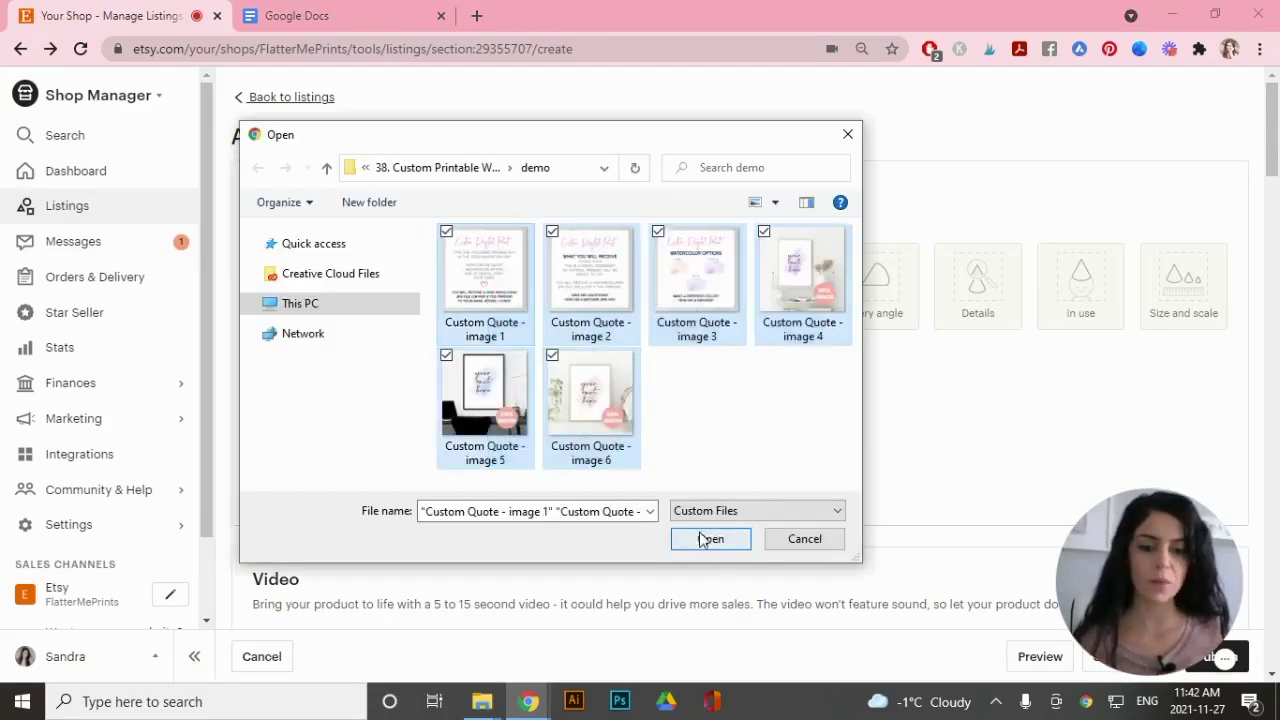
left_click(712, 541)
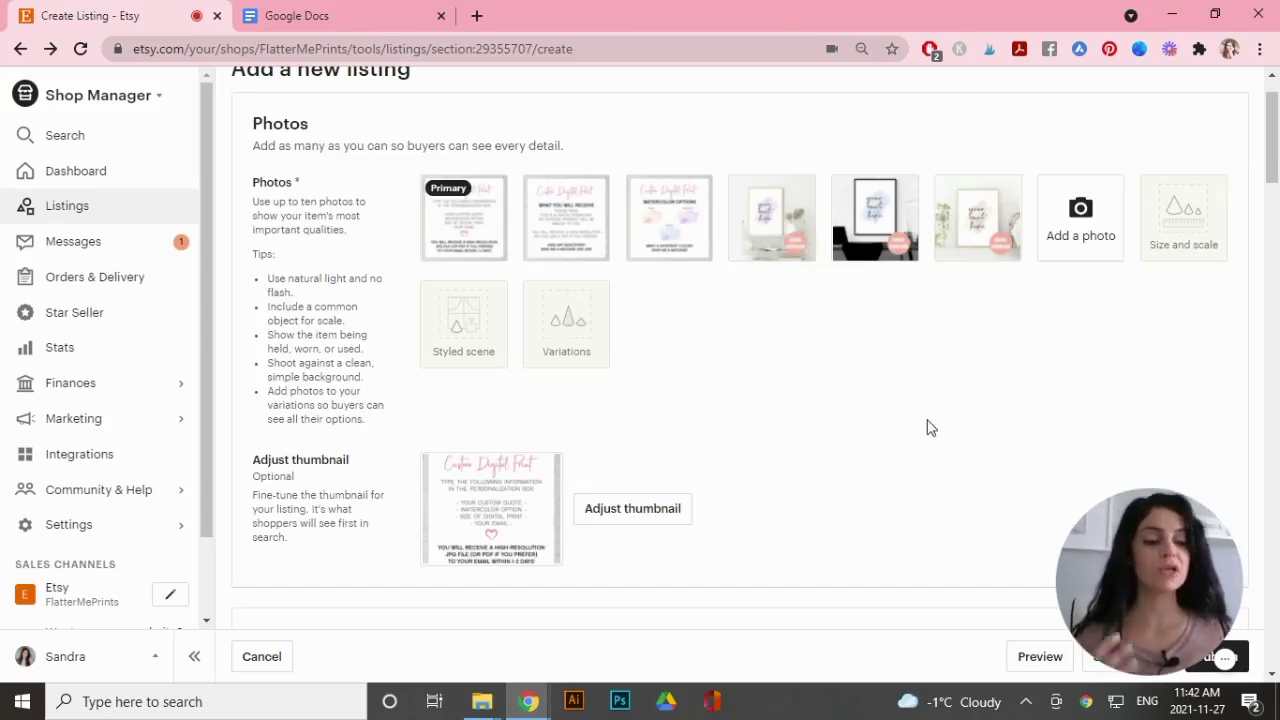
left_click_drag(780, 212, 450, 238)
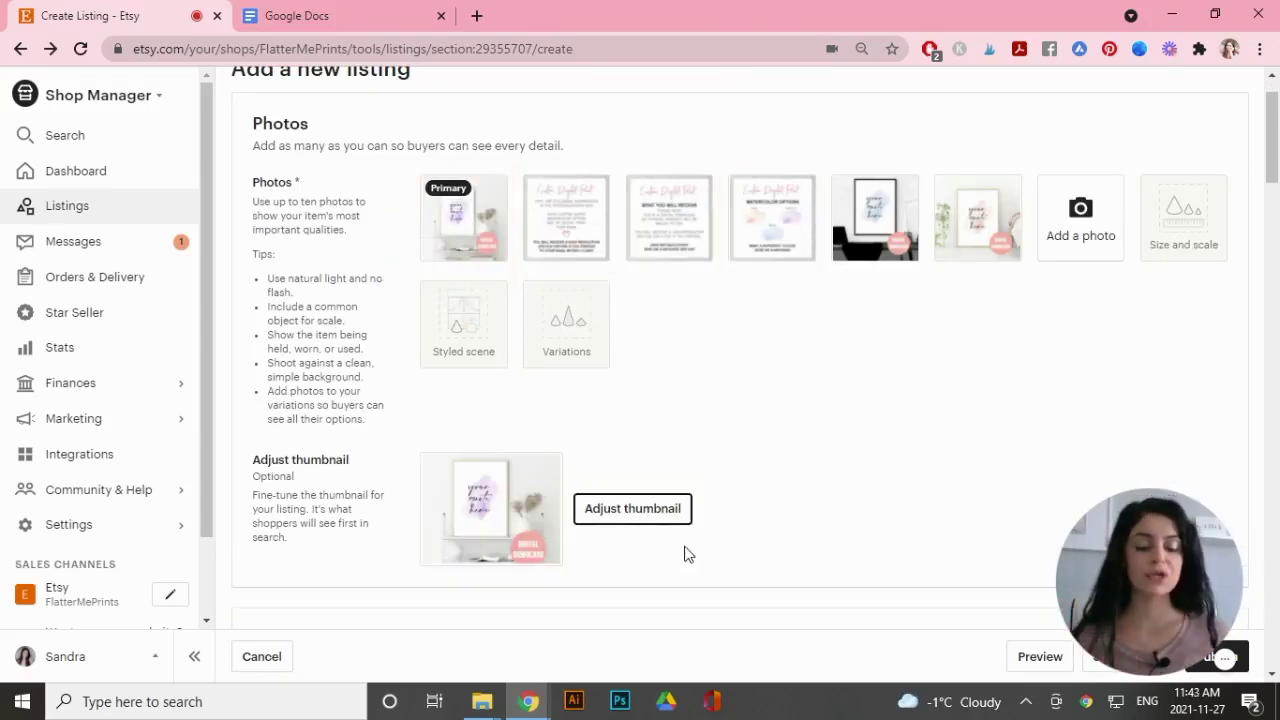
Try zooming in Adjust thumbnail, then cancel without saving.
left_click(630, 518)
mouse_move(558, 508)
left_mouse_down()
mouse_move(594, 516)
mouse_move(560, 510)
left_mouse_up()
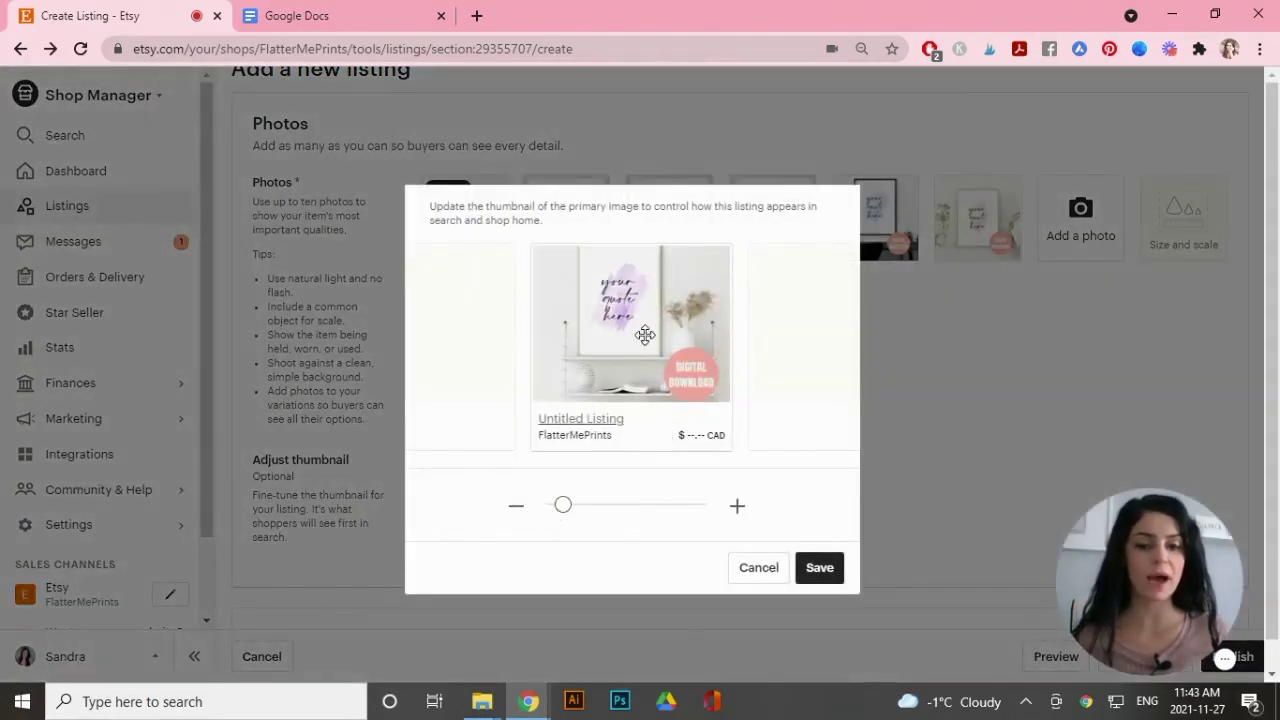
left_click(750, 567)
Move the flower and black-frame mockups into slots 2 and 3, ahead of the text images.
left_click_drag(873, 217, 520, 230)
left_click_drag(977, 217, 671, 216)
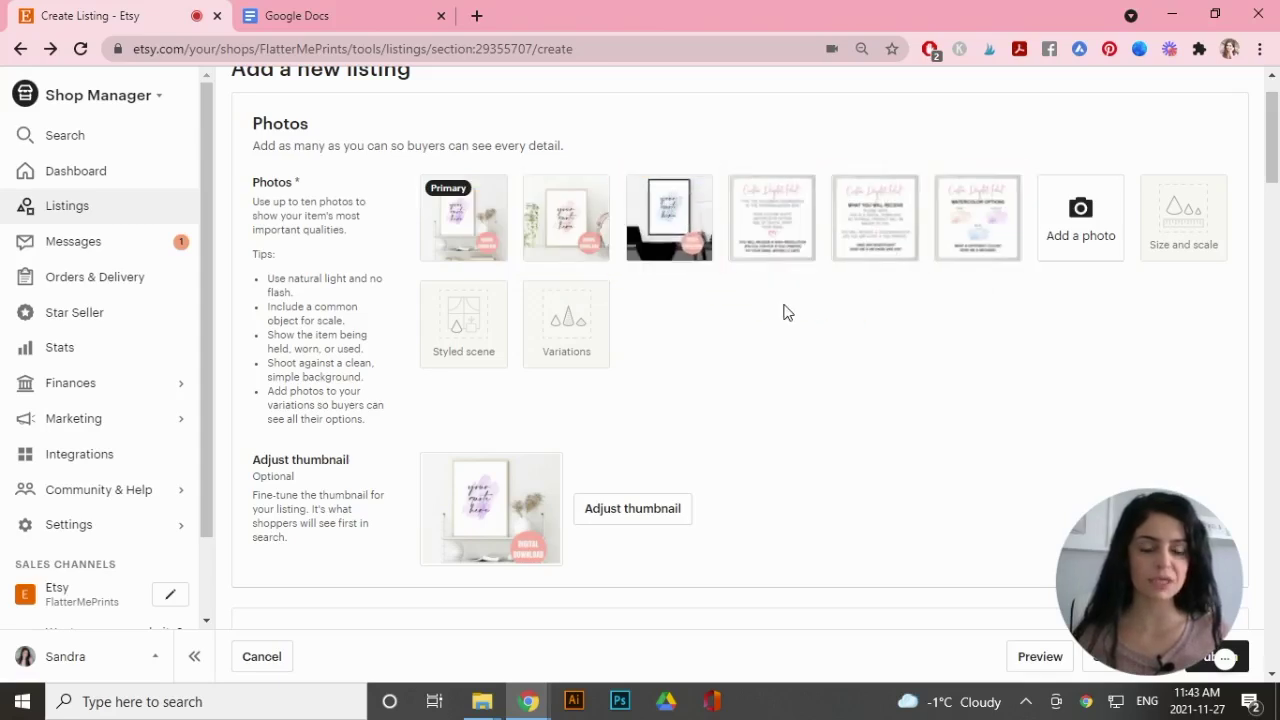
left_click_drag(871, 214, 905, 237)
left_click_drag(1273, 175, 1273, 272)
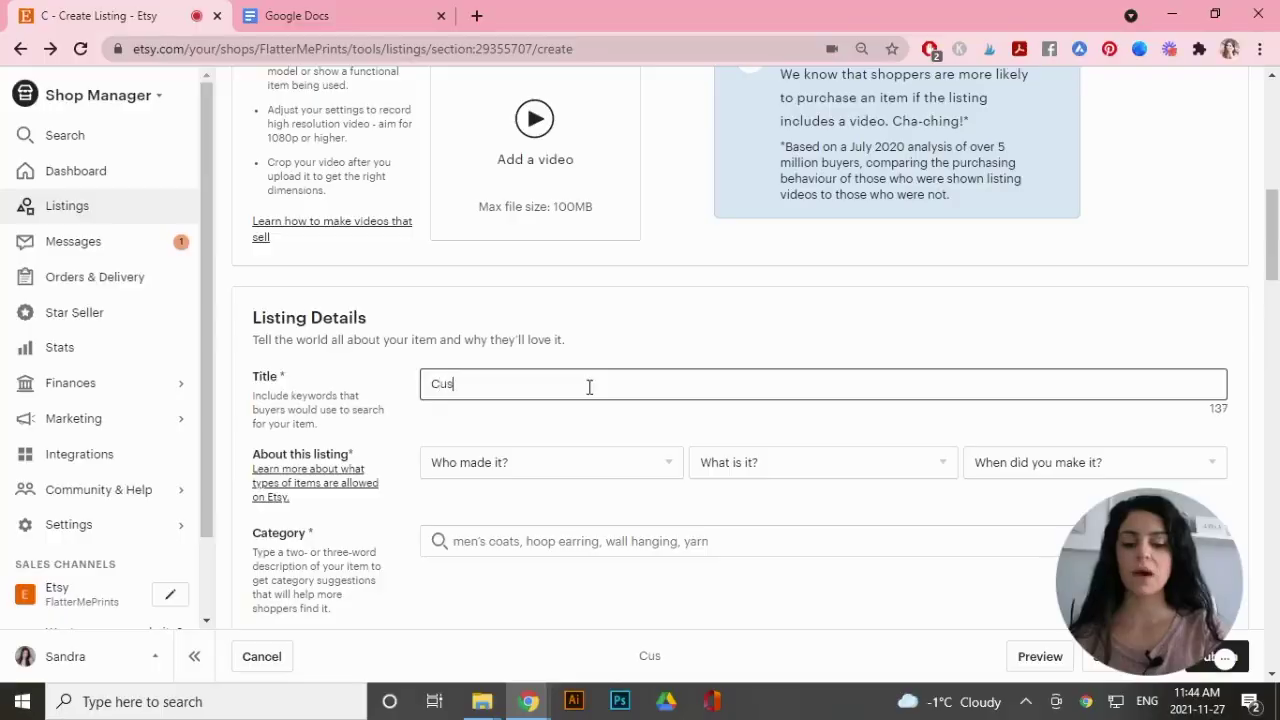
Title the listing 'Custom Quote Printable Wall Art,' and mark it I did, finished product, made to order.
type("tom ")
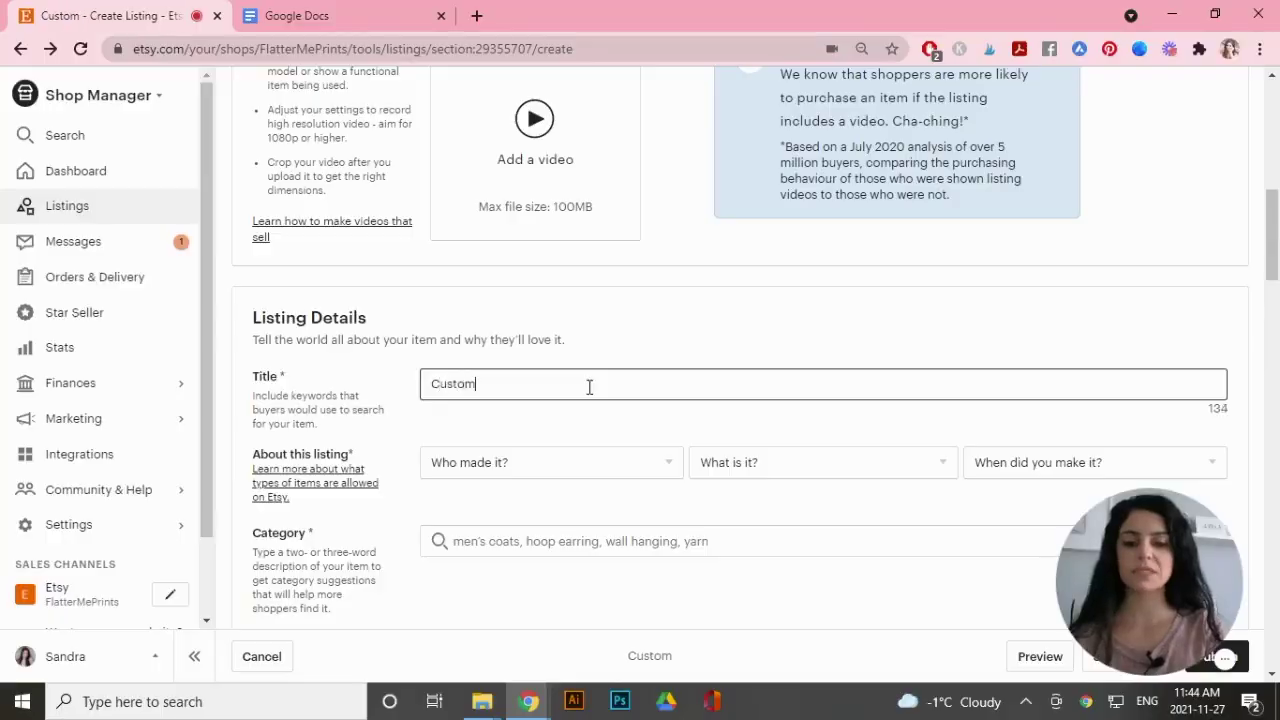
type("Quote P")
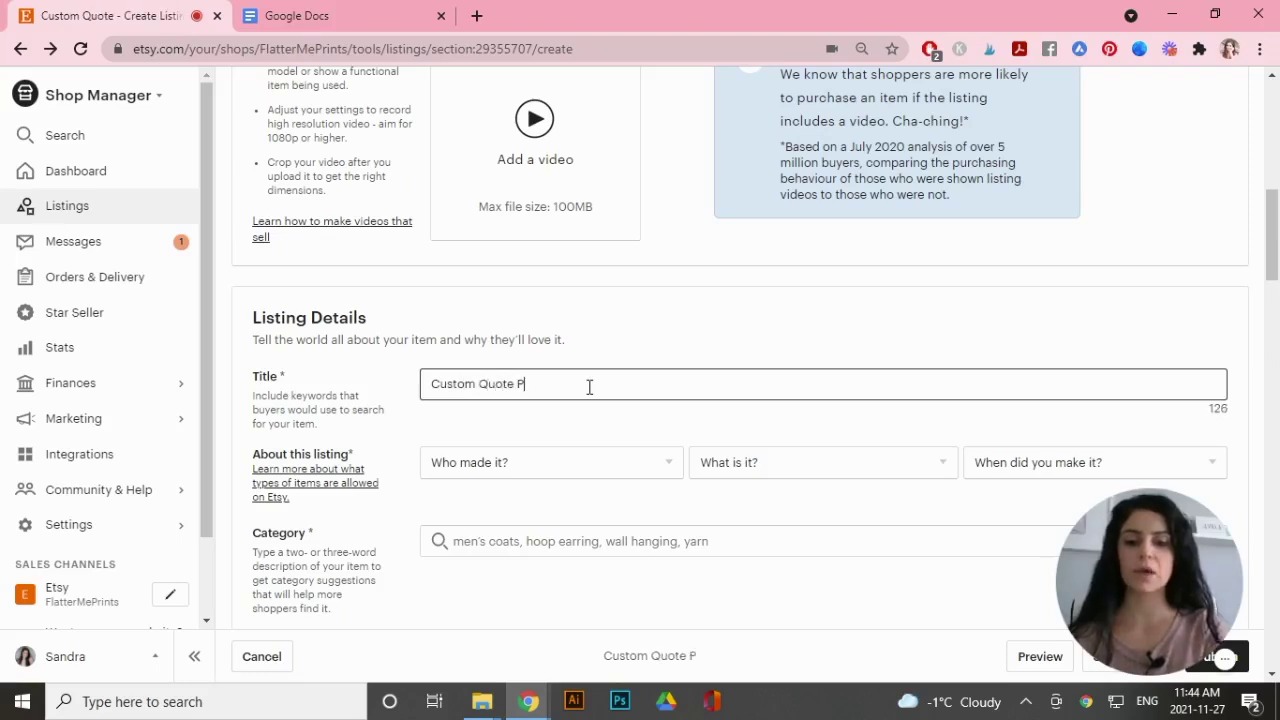
type("rintable Wall Art,")
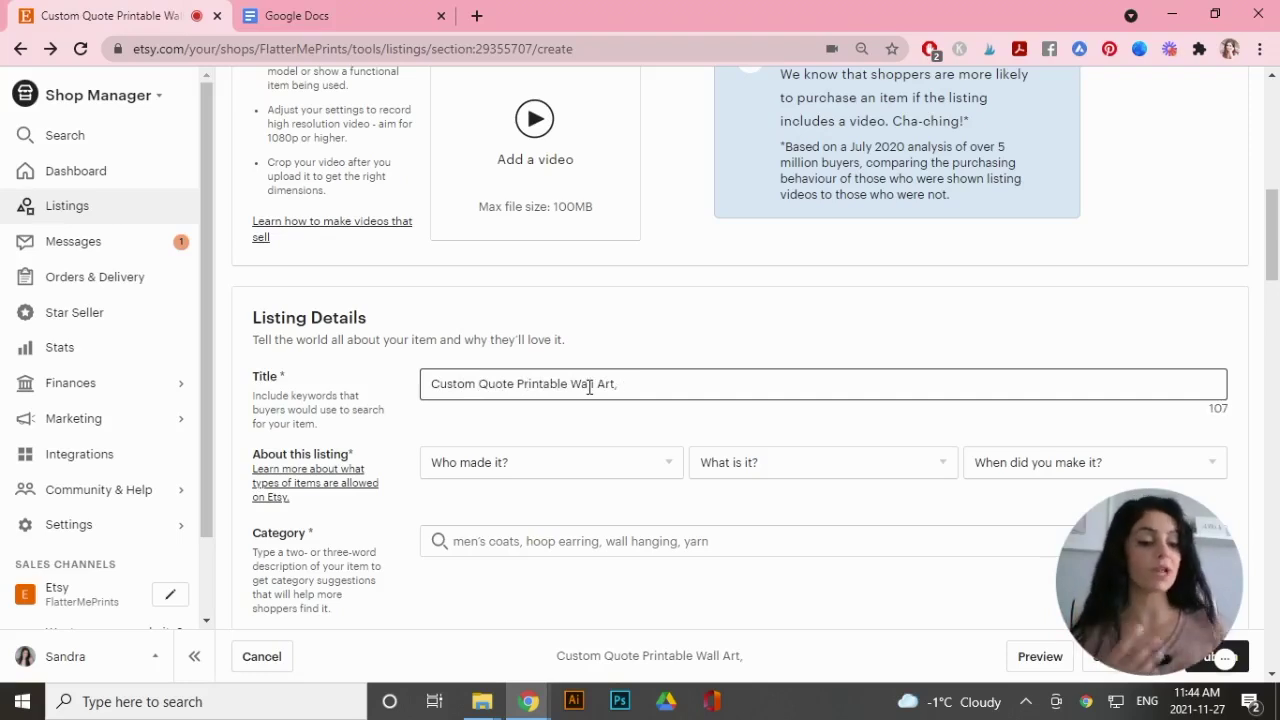
scroll(589, 386, "down", 1)
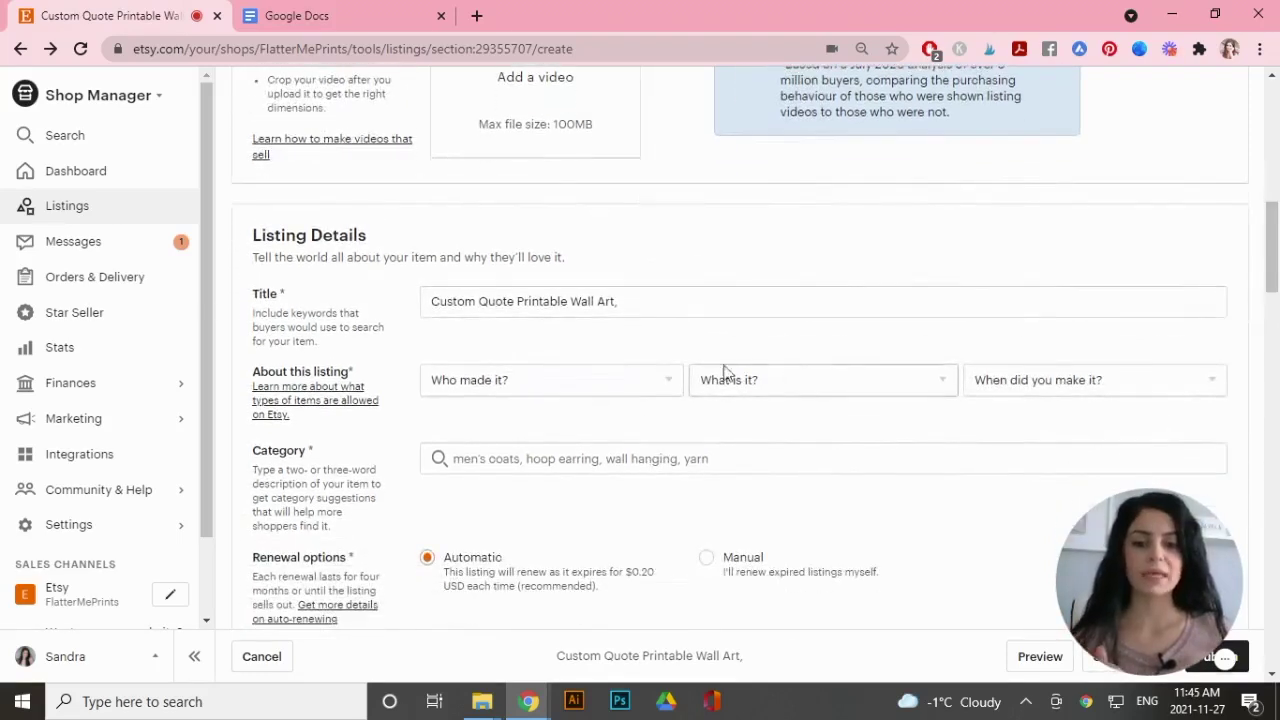
left_click(640, 389)
left_click(508, 460)
left_click(808, 388)
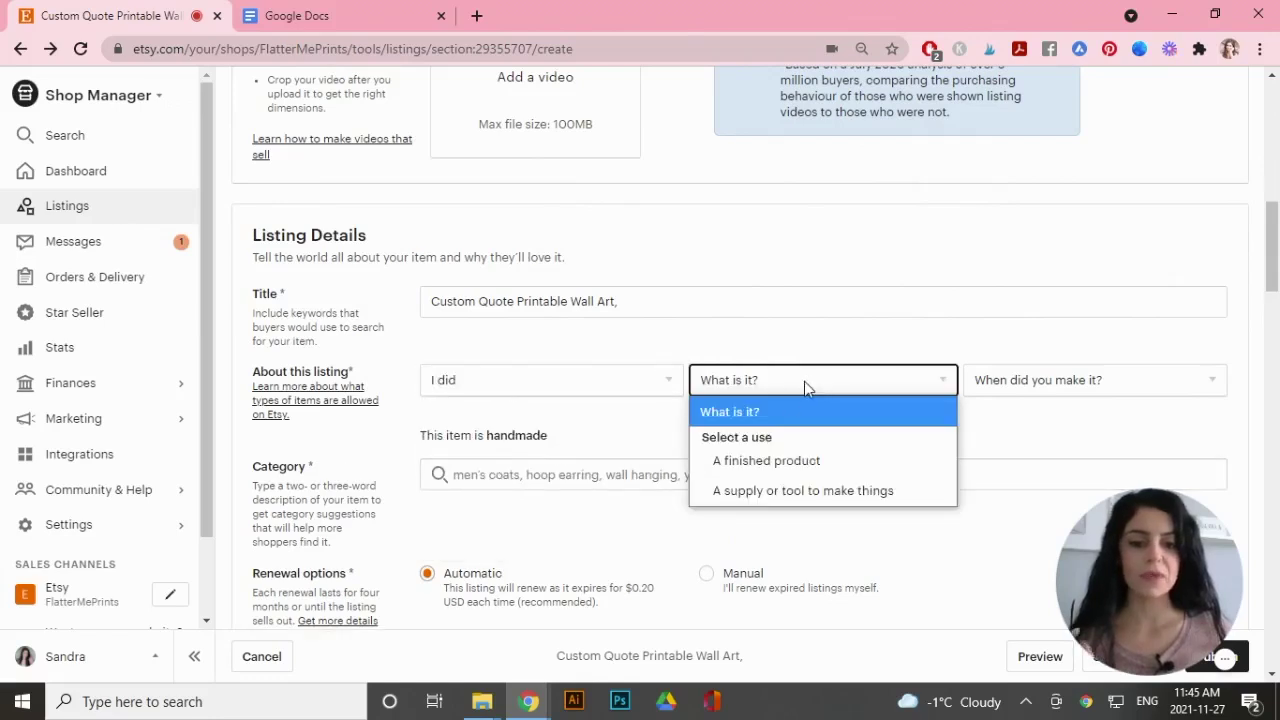
left_click(740, 457)
left_click(1031, 389)
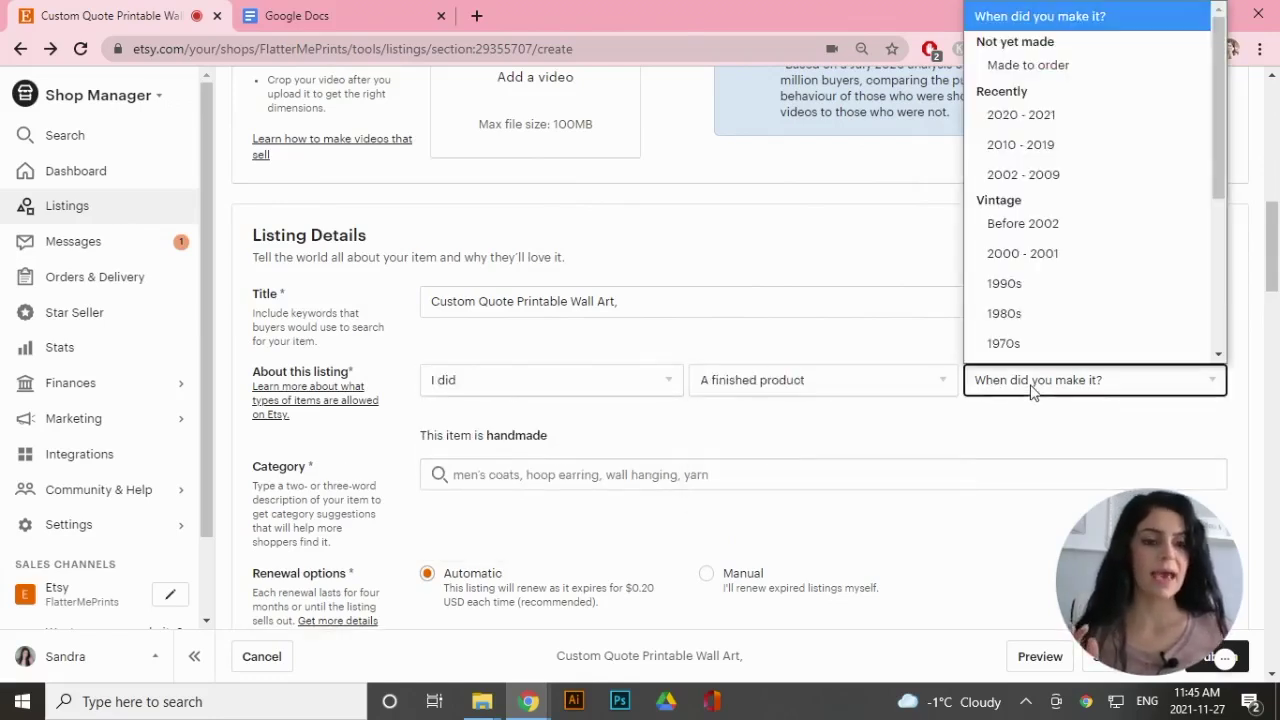
left_click(1030, 66)
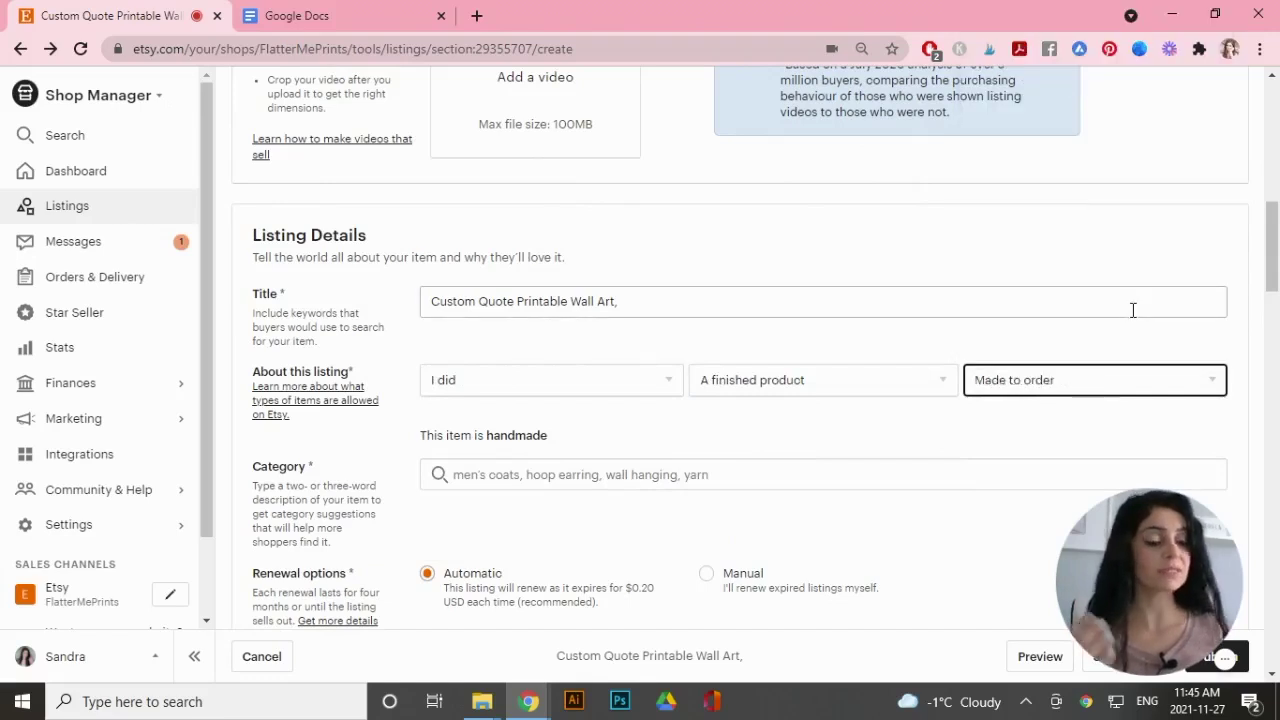
Search the Category field for 'digital prints'.
scroll(1180, 320, "down", 2)
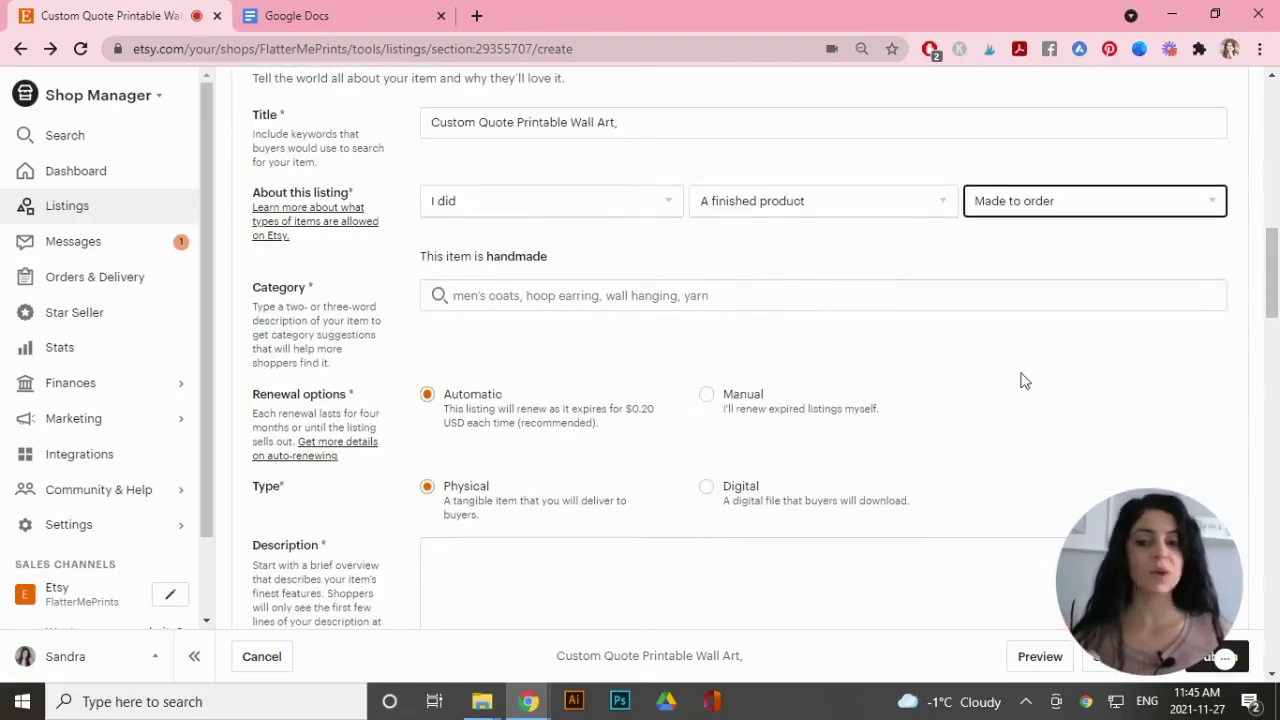
left_click(546, 298)
type("digital prints")
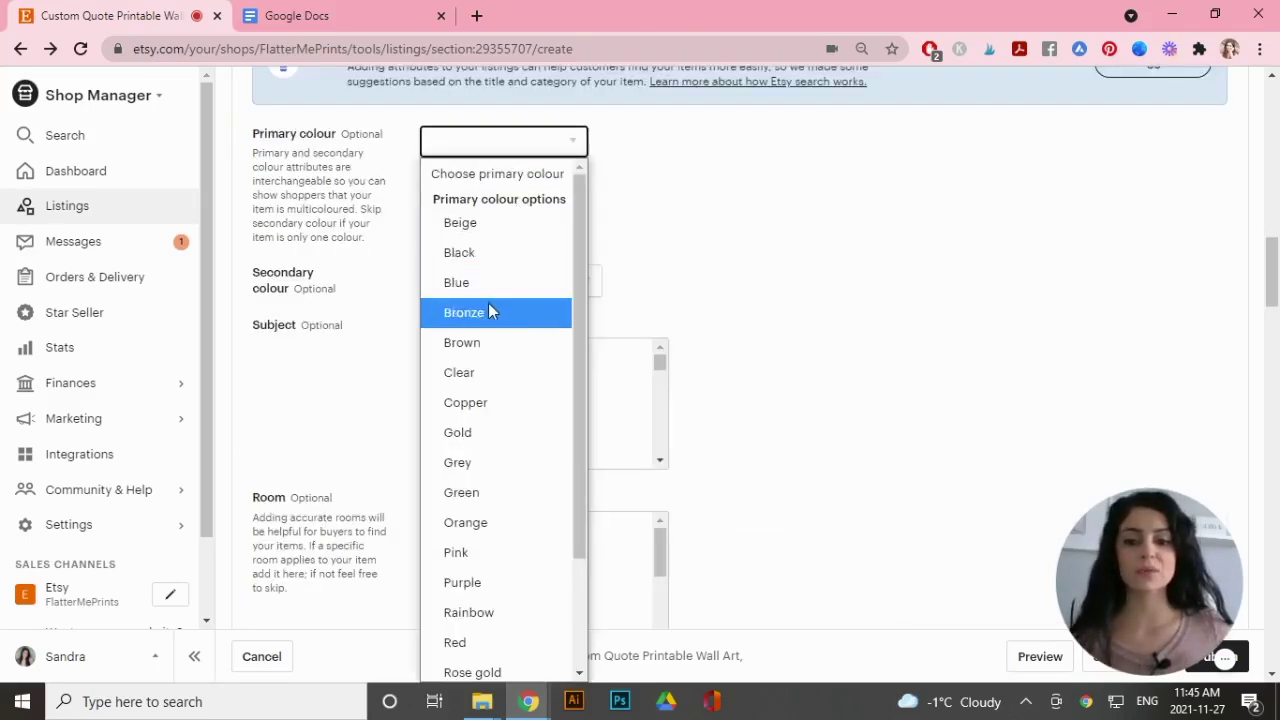
Set the primary colour to Blue and the secondary colour to Purple.
left_click(490, 280)
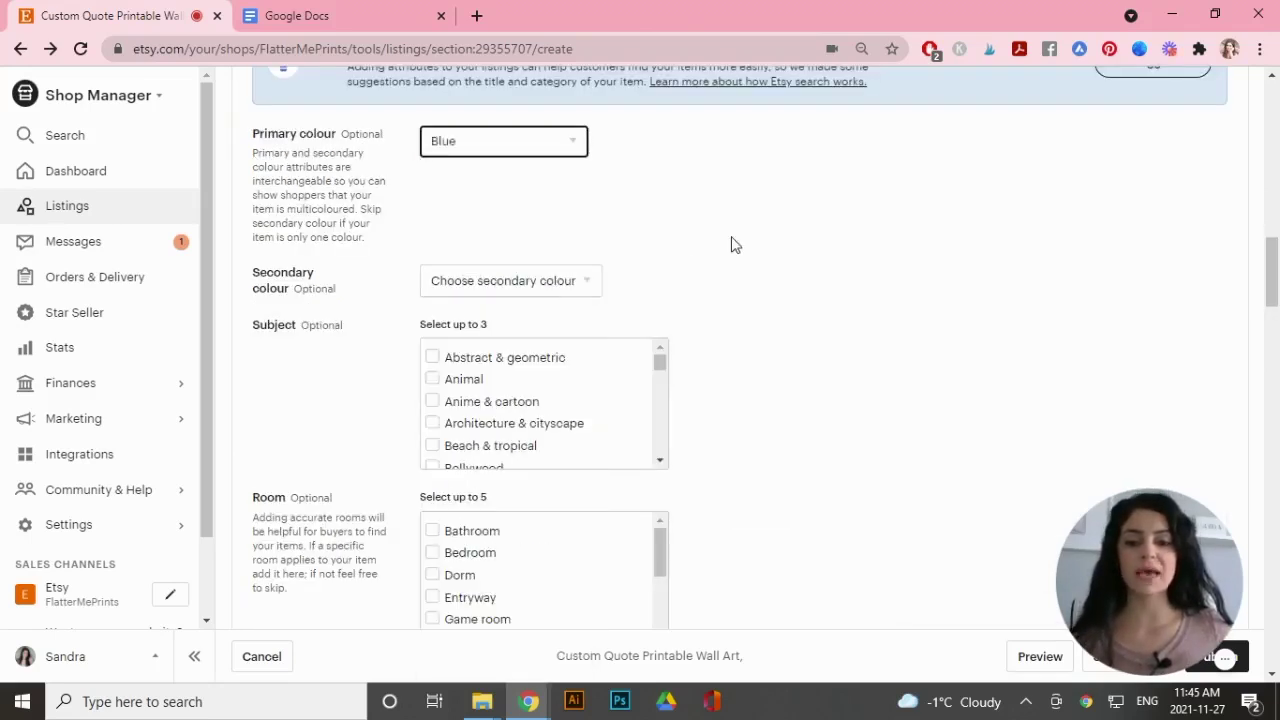
left_click(581, 283)
scroll(557, 427, "down", 2)
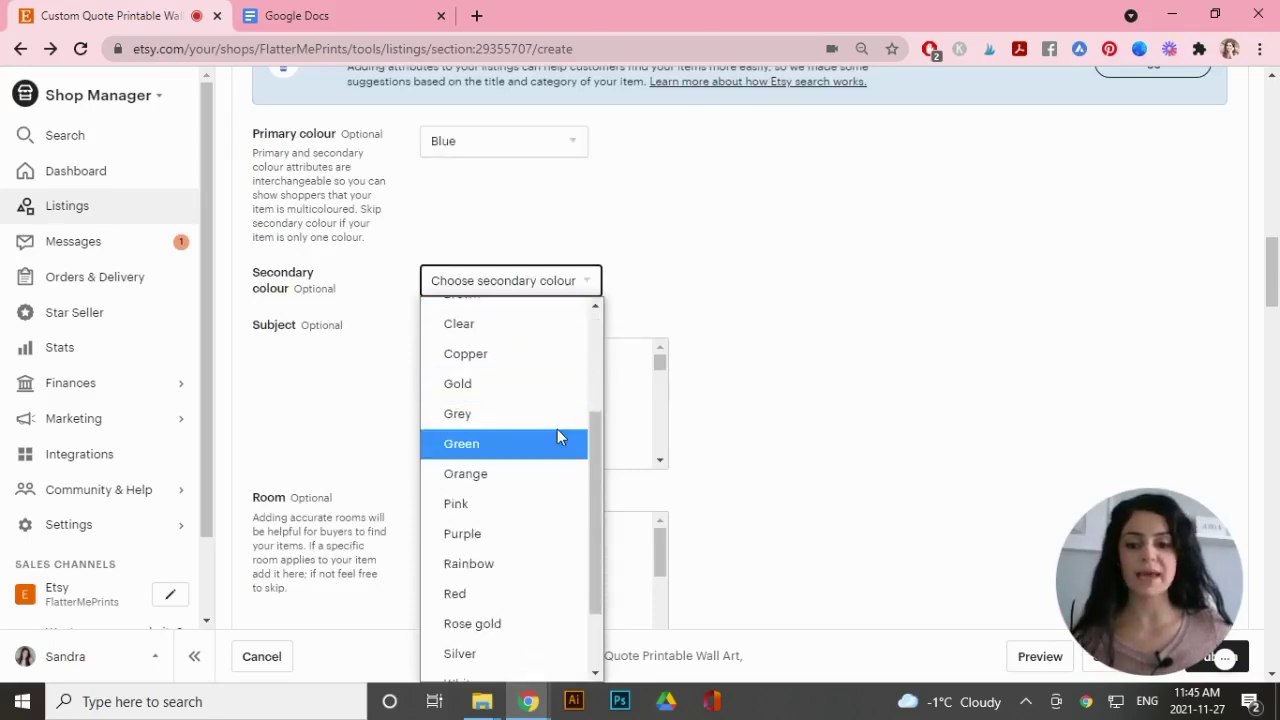
left_click(497, 533)
Tag the subjects Humourous saying, Inspirational saying and Phrase & saying.
scroll(500, 400, "down", 1)
left_click(432, 296)
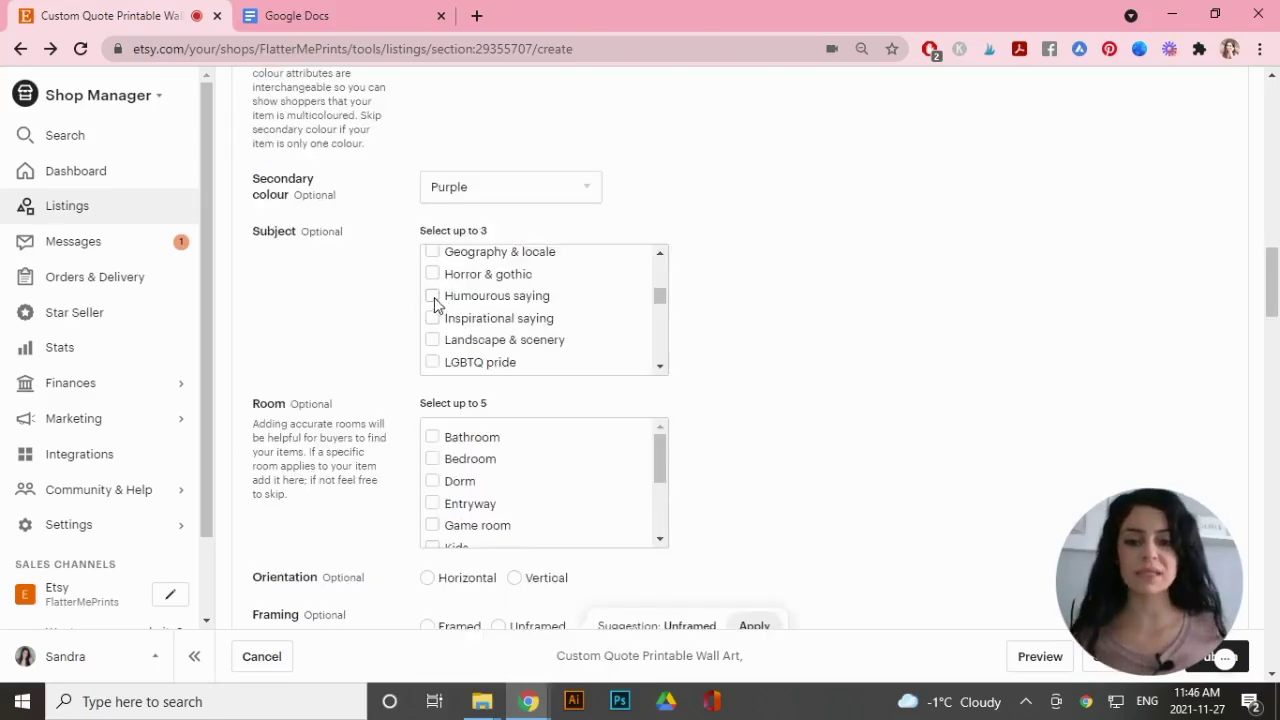
left_click(432, 318)
left_click_drag(660, 297, 668, 327)
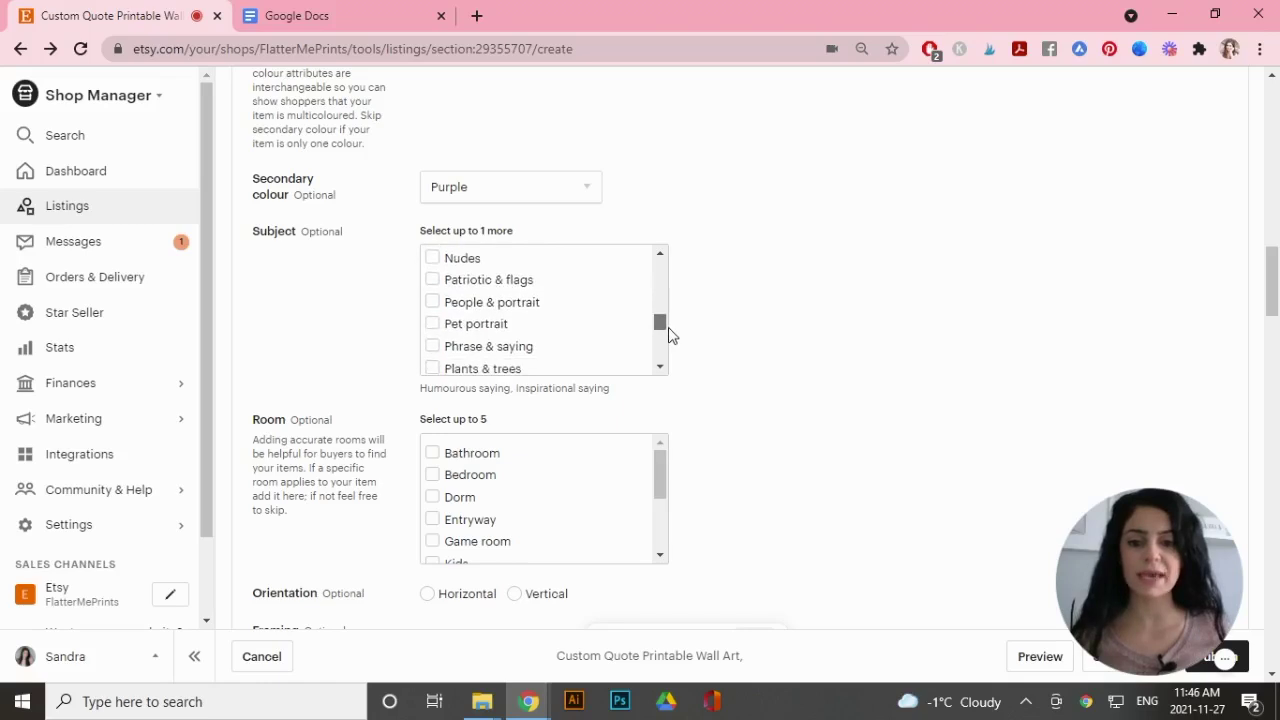
left_click(432, 346)
Tag the rooms Bathroom, Bedroom, Entryway, Office and Living room.
scroll(840, 398, "down", 1)
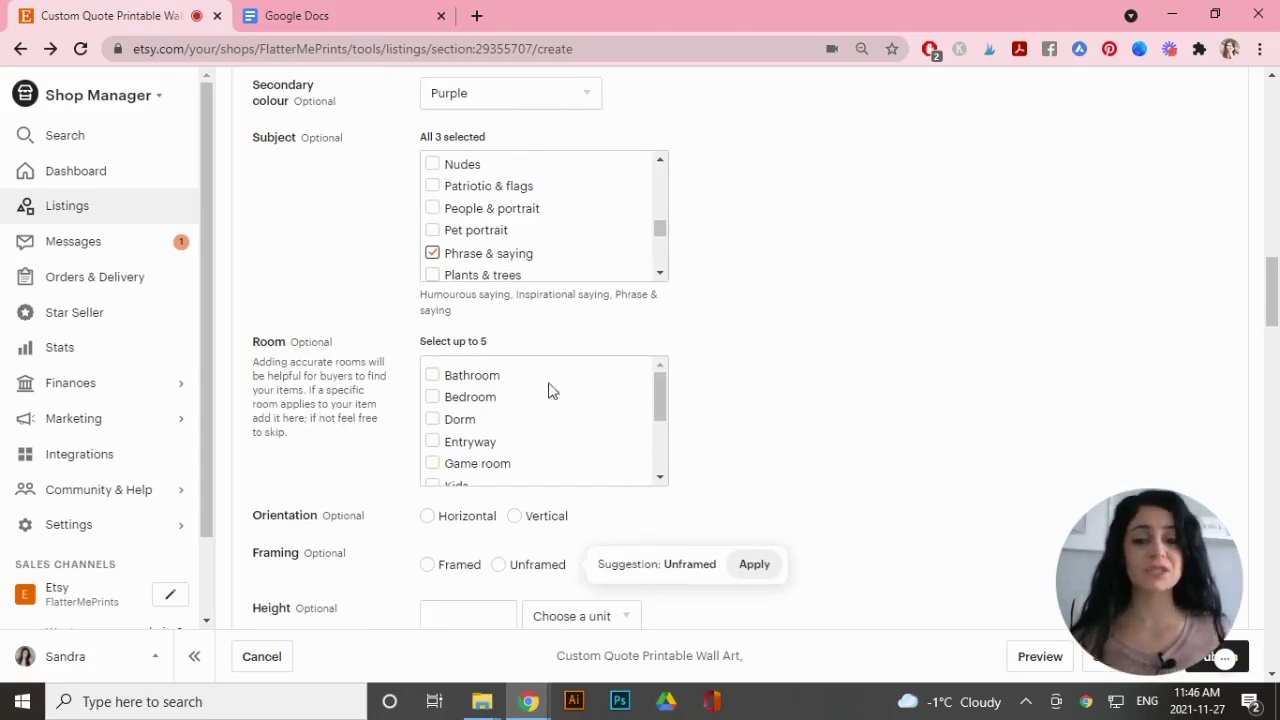
left_click(433, 375)
left_click(433, 397)
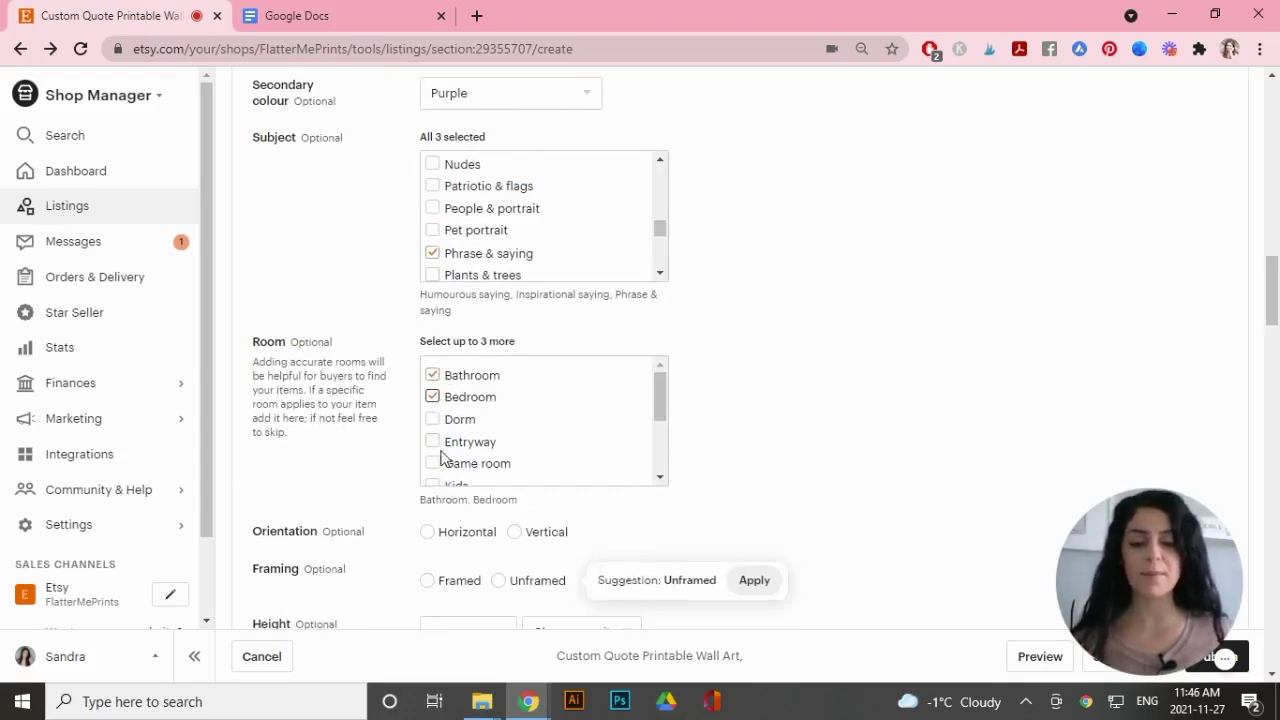
left_click(433, 441)
left_click_drag(661, 403, 662, 450)
left_click(433, 468)
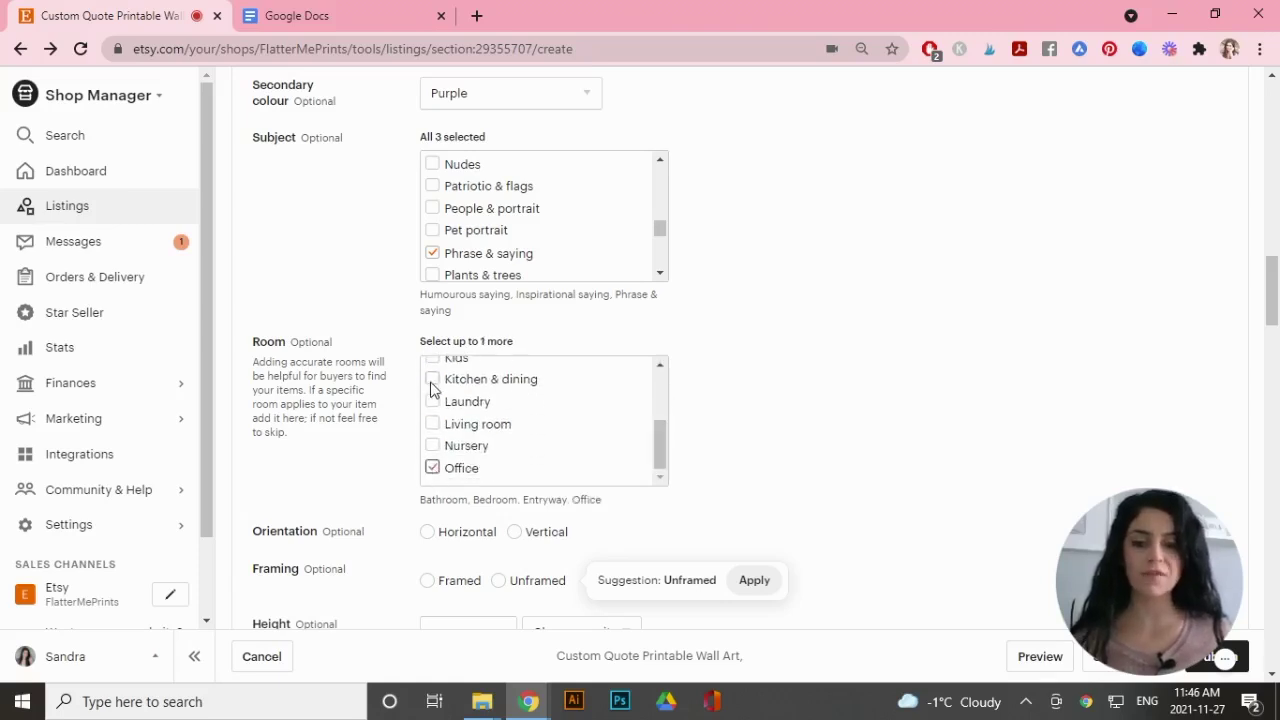
left_click(433, 424)
Set the orientation to Vertical and the framing to Unframed.
scroll(700, 400, "down", 2)
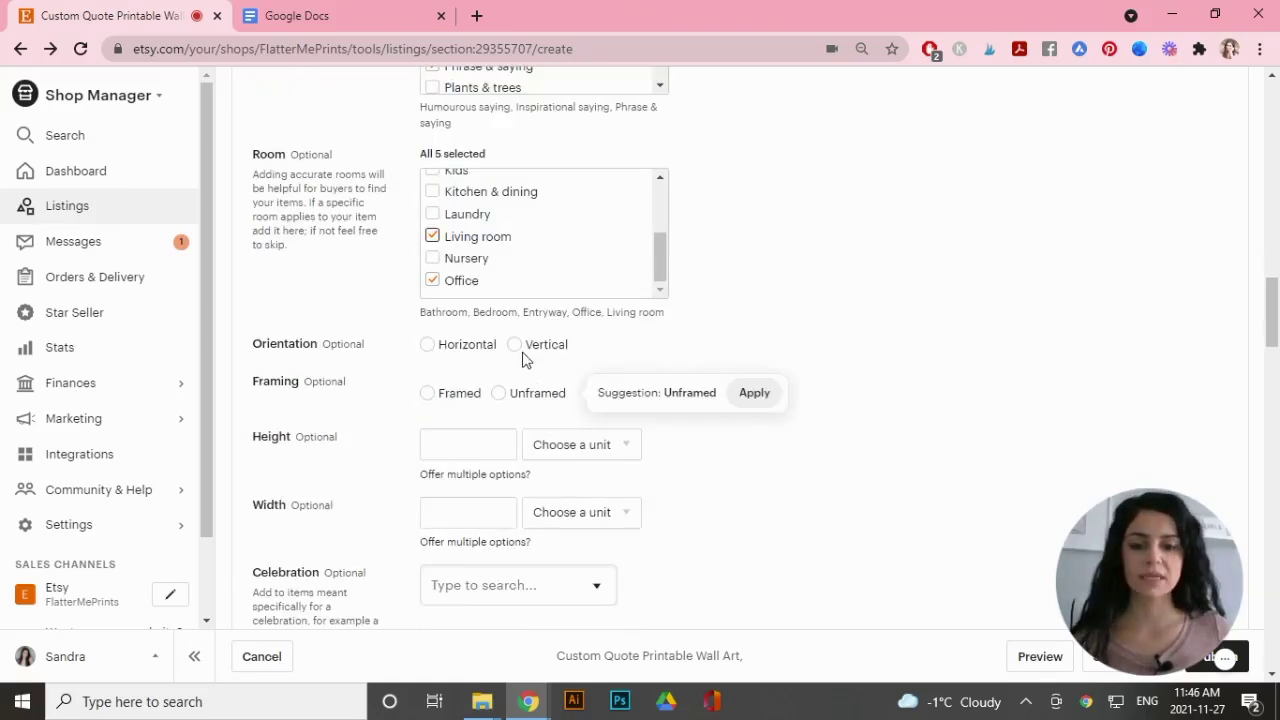
left_click(514, 344)
left_click(501, 395)
scroll(894, 346, "down", 6)
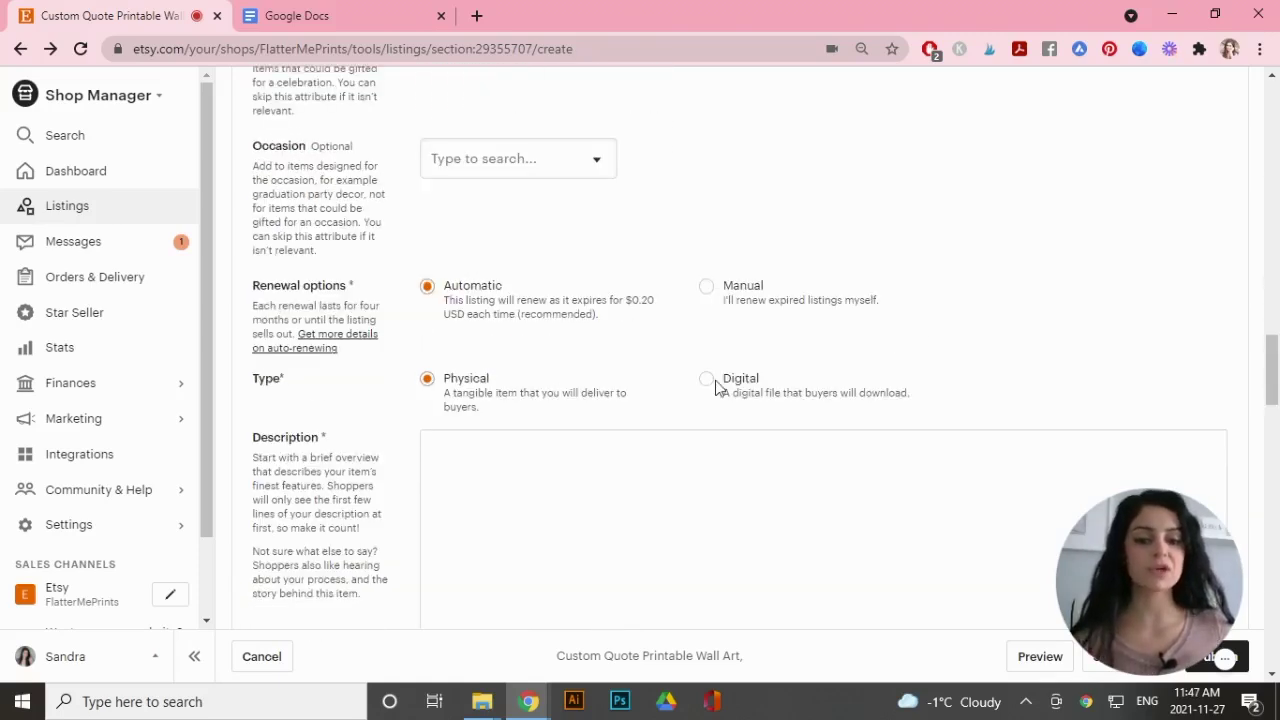
left_click(707, 380)
scroll(850, 338, "down", 2)
left_click(850, 338)
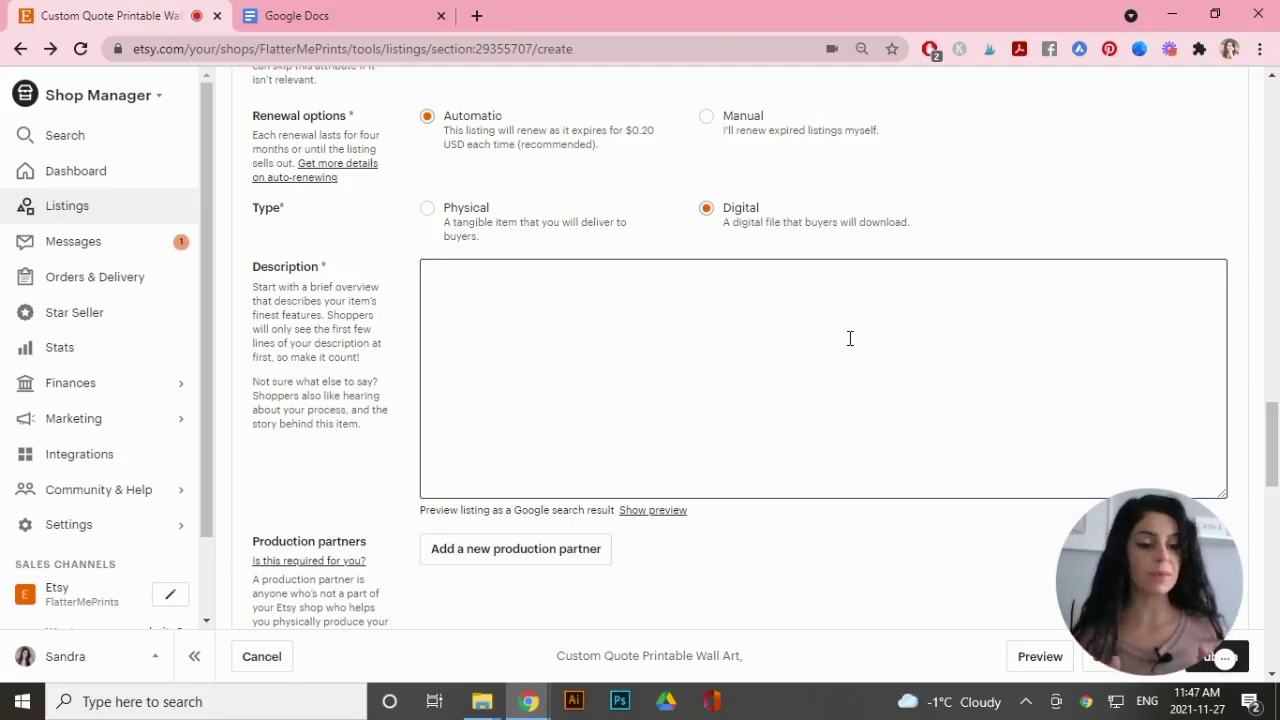
key("ctrl+v")
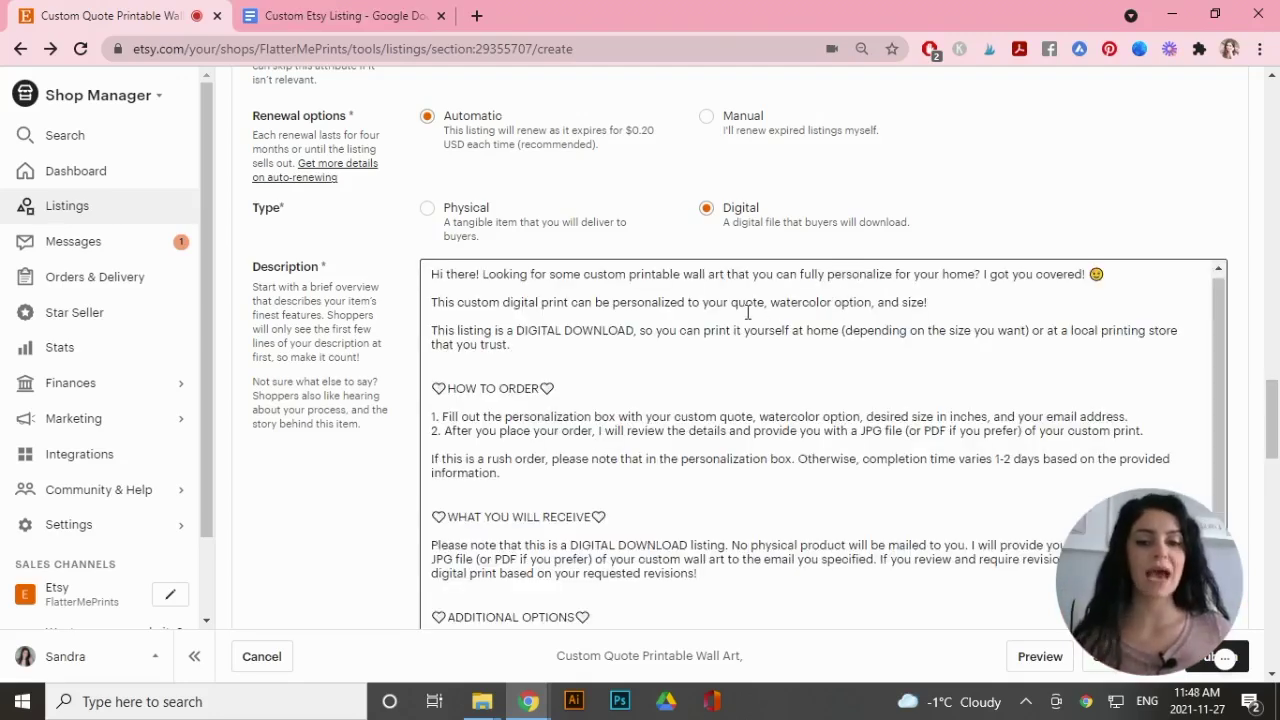
left_click_drag(431, 272, 1088, 272)
left_click(970, 284)
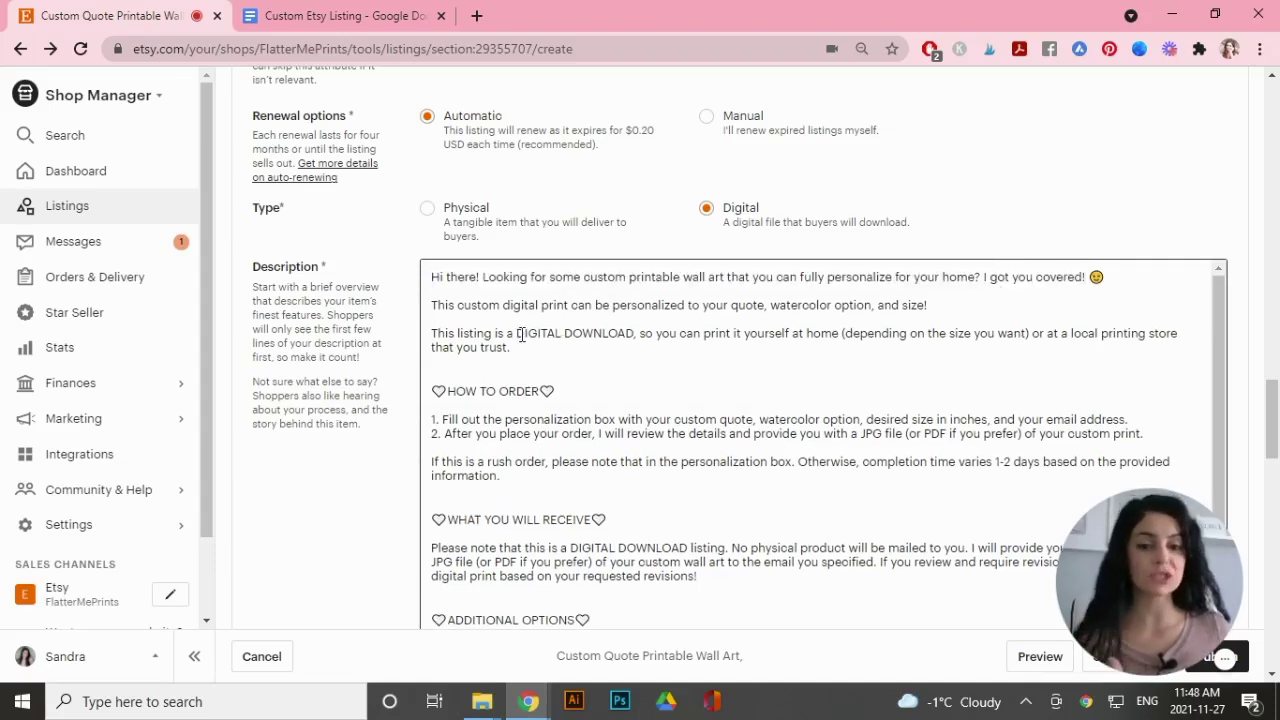
left_click_drag(437, 390, 552, 391)
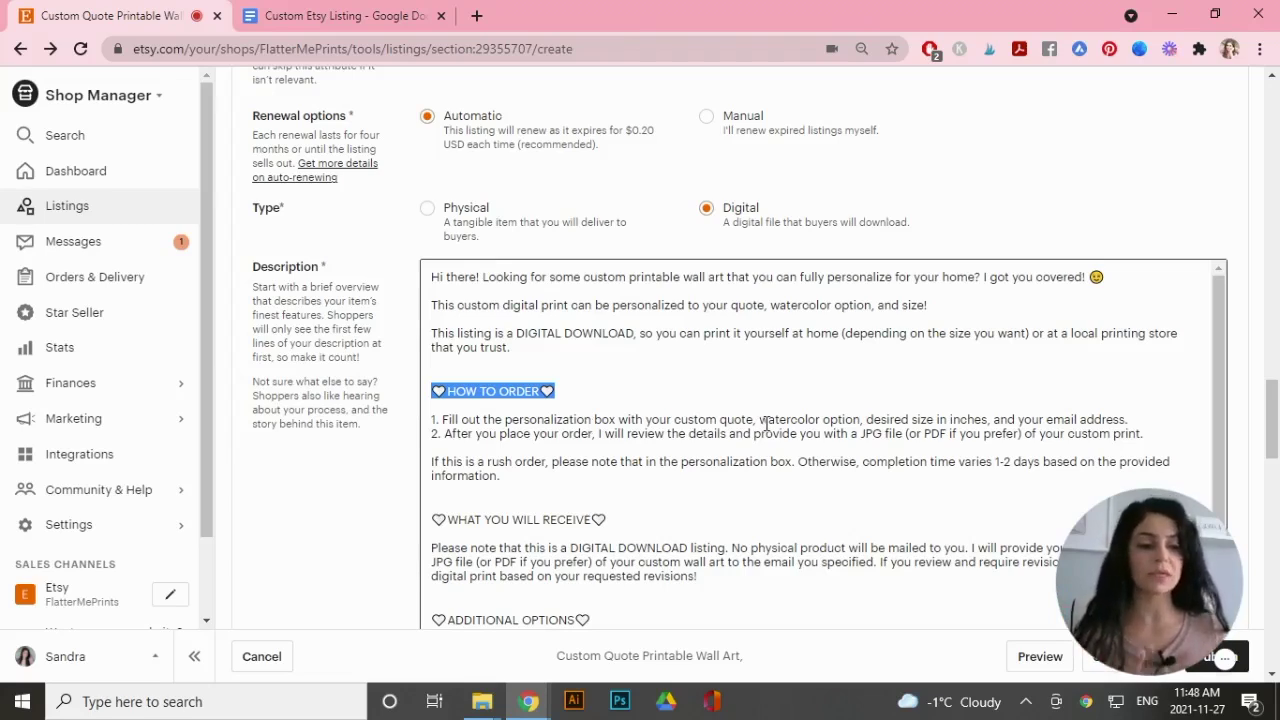
scroll(766, 424, "down", 3)
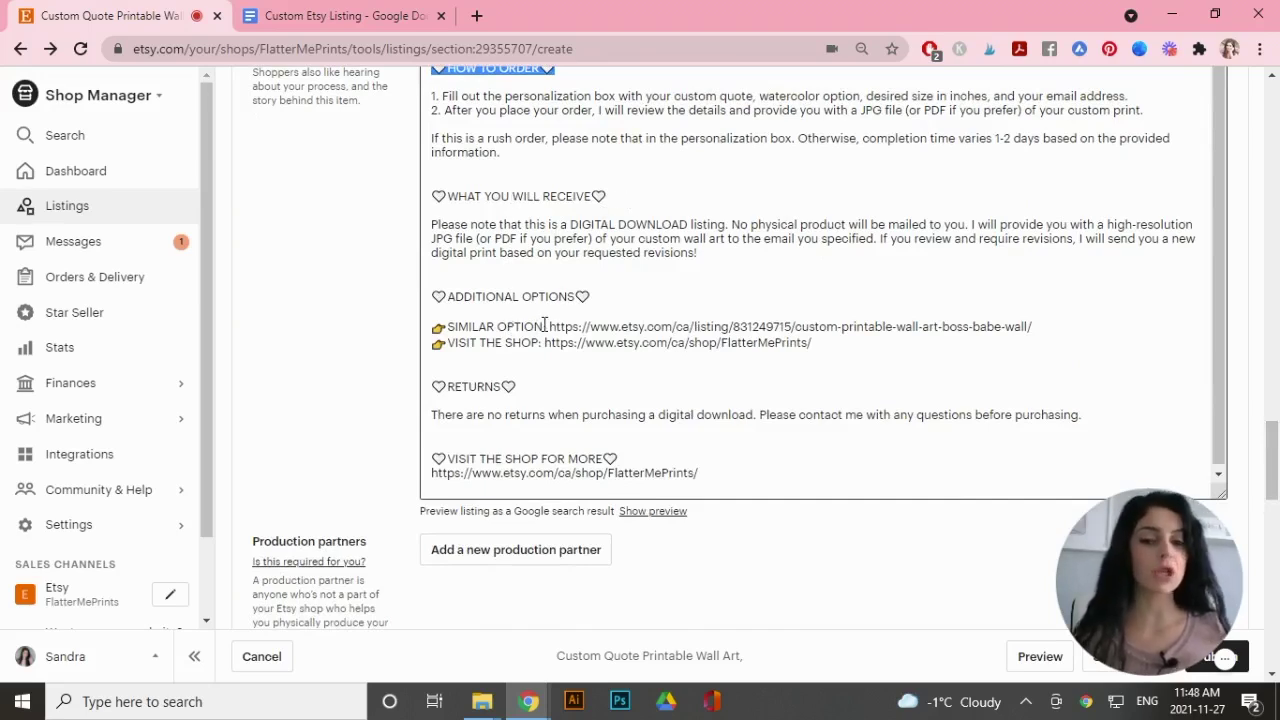
left_click_drag(550, 326, 471, 326)
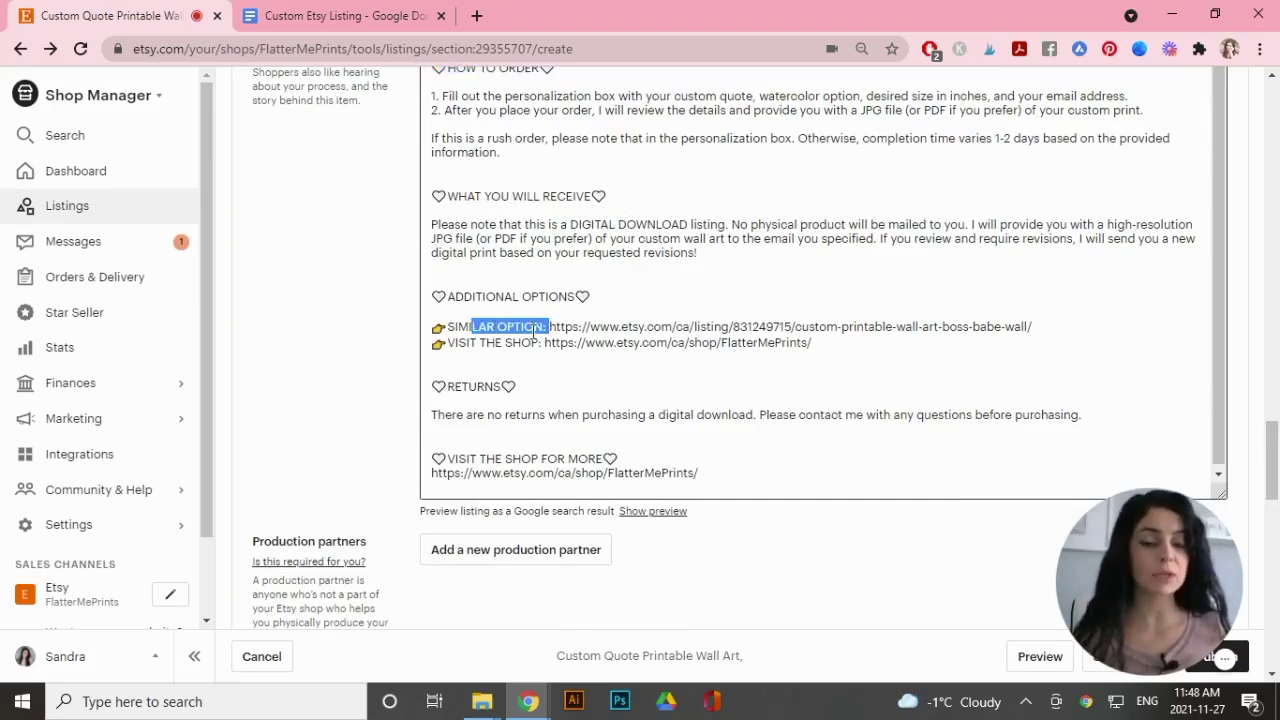
left_click(667, 342)
scroll(605, 325, "down", 1)
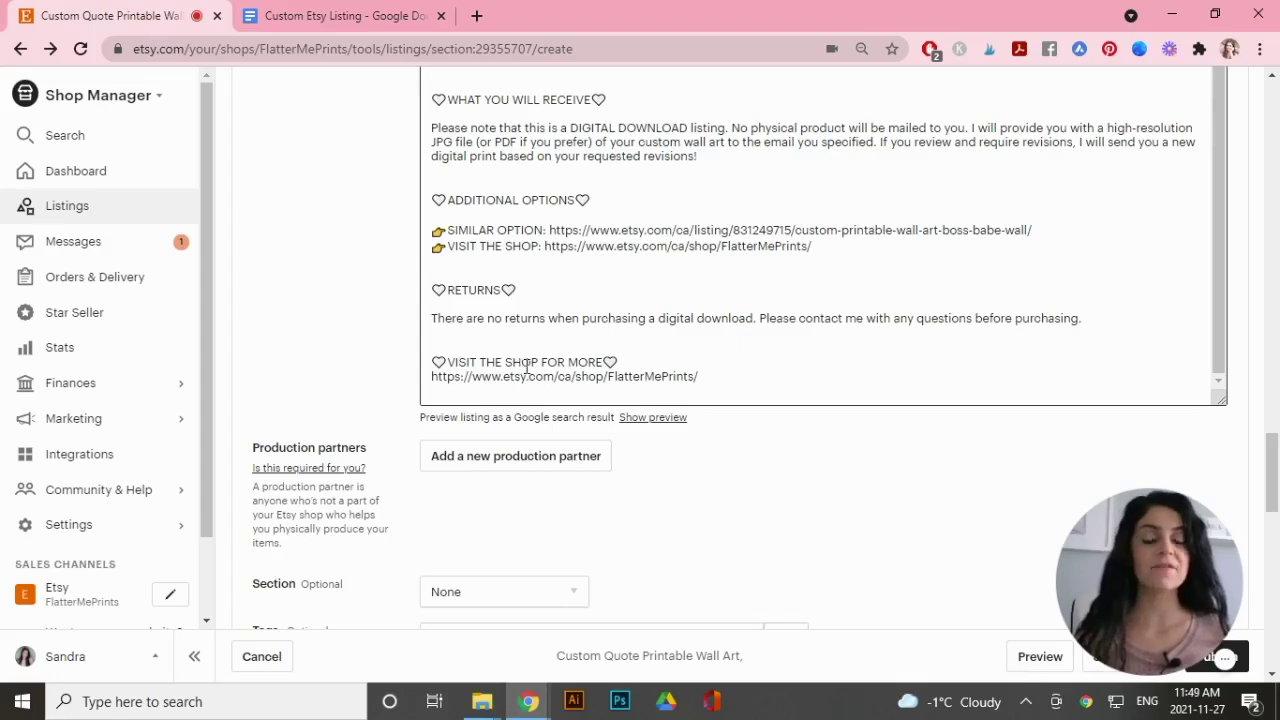
left_click_drag(703, 376, 432, 362)
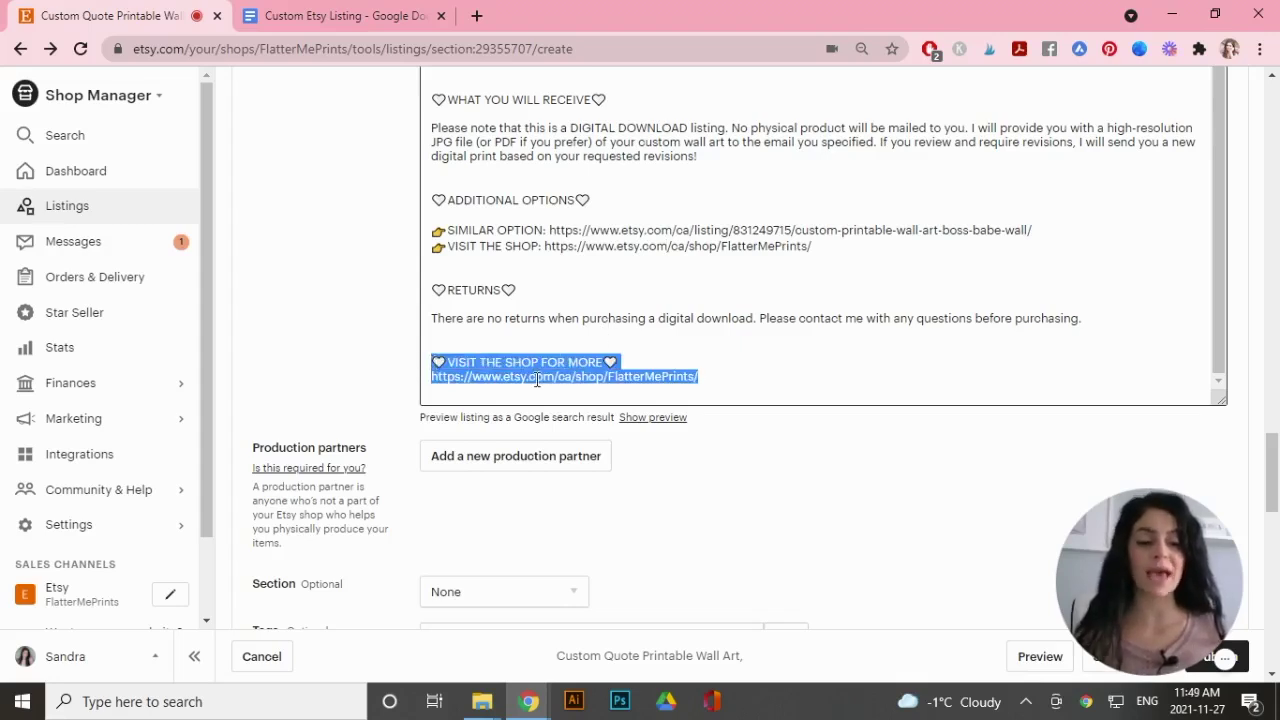
scroll(540, 385, "down", 2)
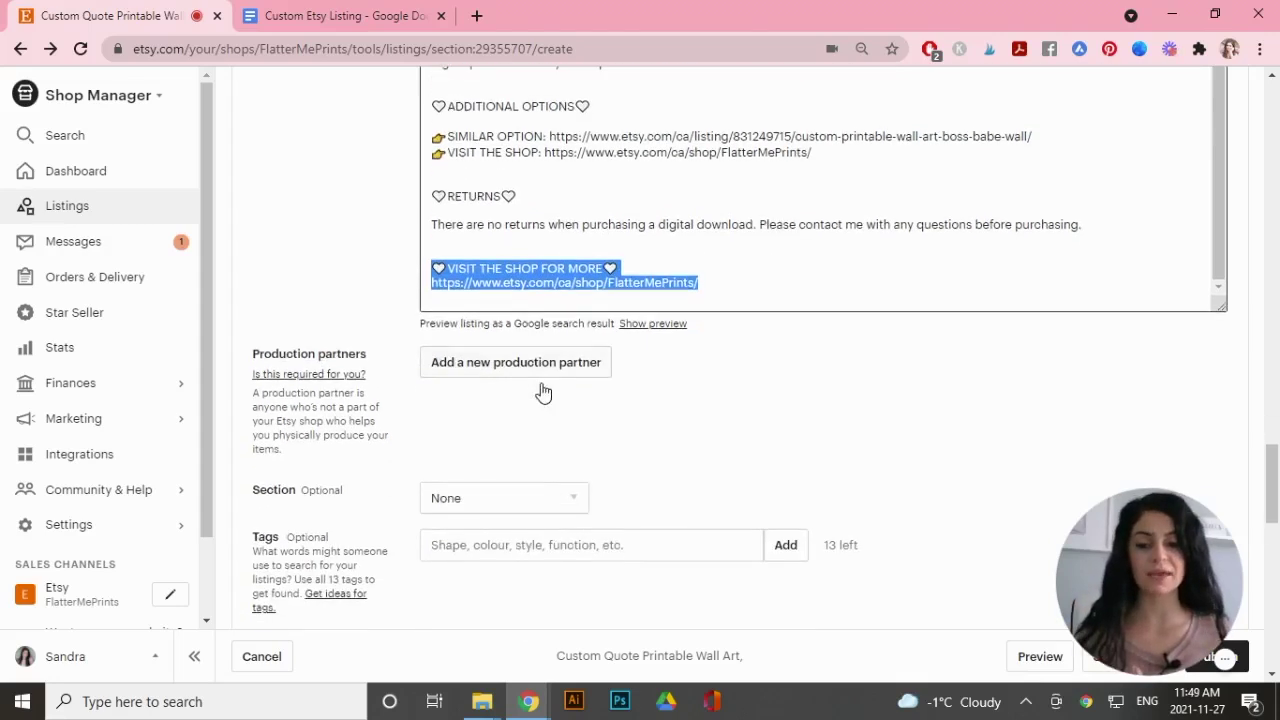
Put the listing in the Custom Wall Art shop section.
left_click(545, 404)
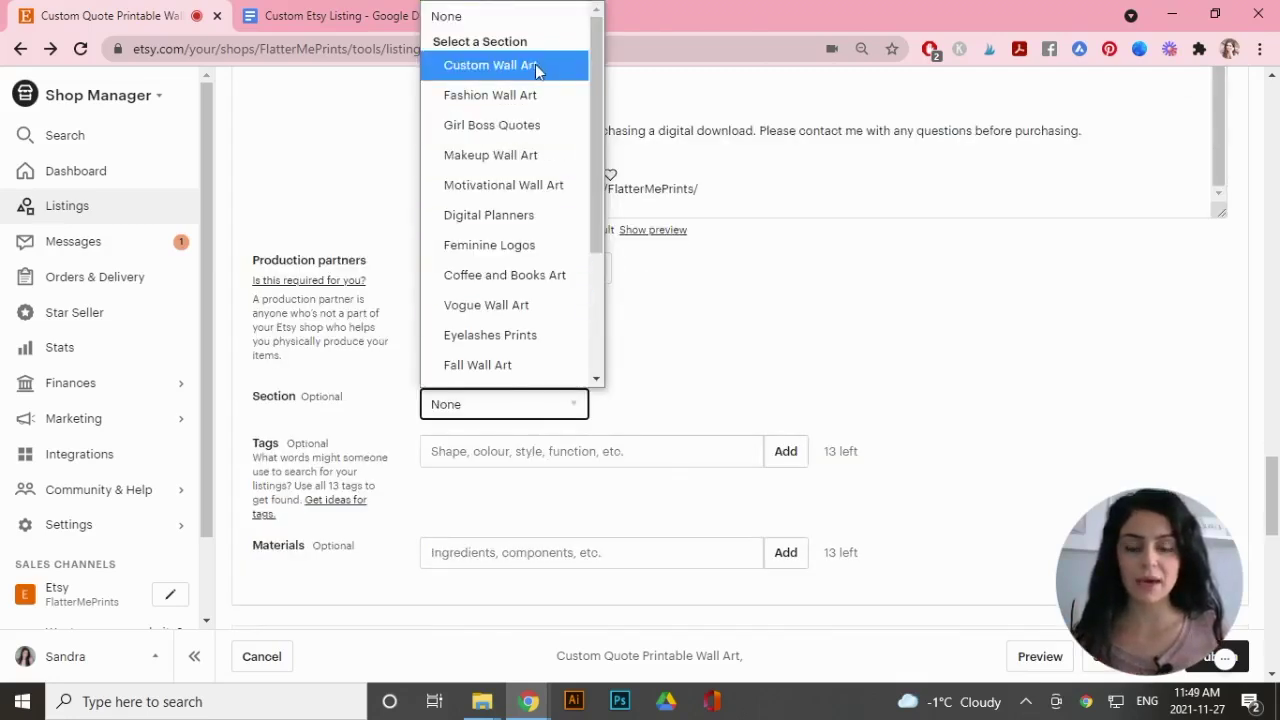
left_click(466, 65)
scroll(591, 366, "down", 1)
Add 'Digital Download' as a material, leaving the tags empty.
left_click(578, 358)
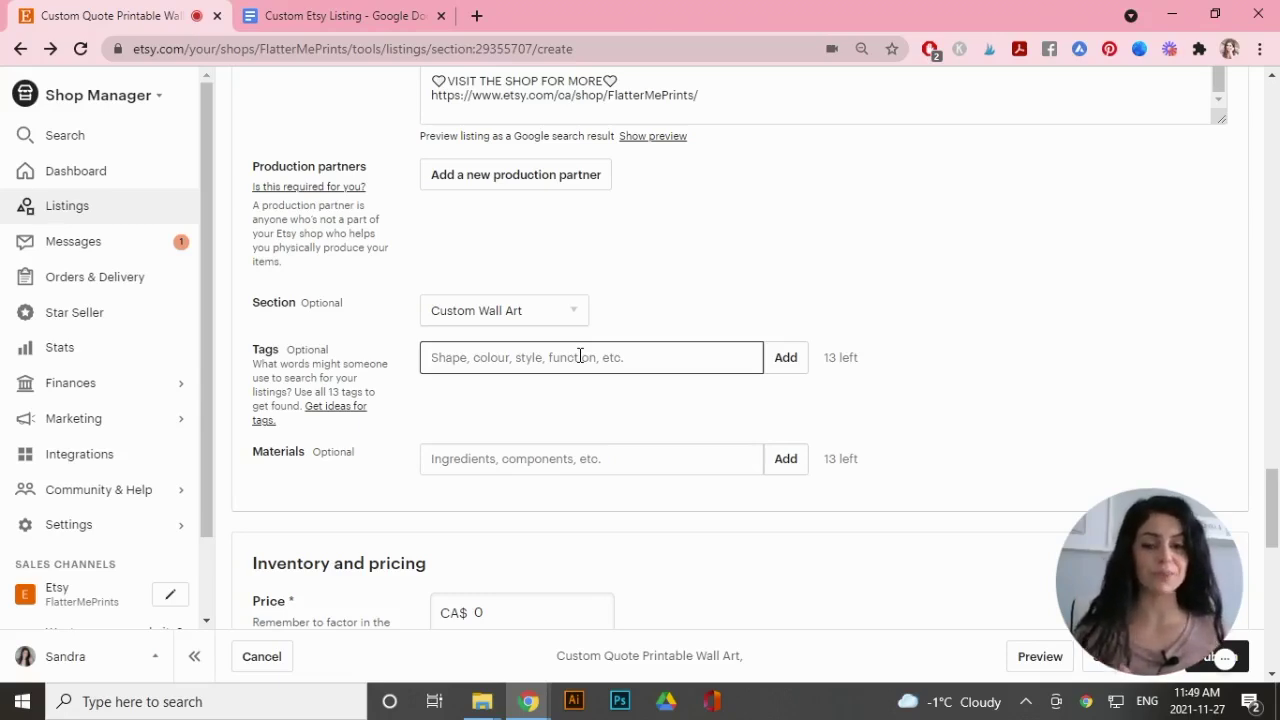
left_click(551, 458)
type("Digital Download")
key("Return")
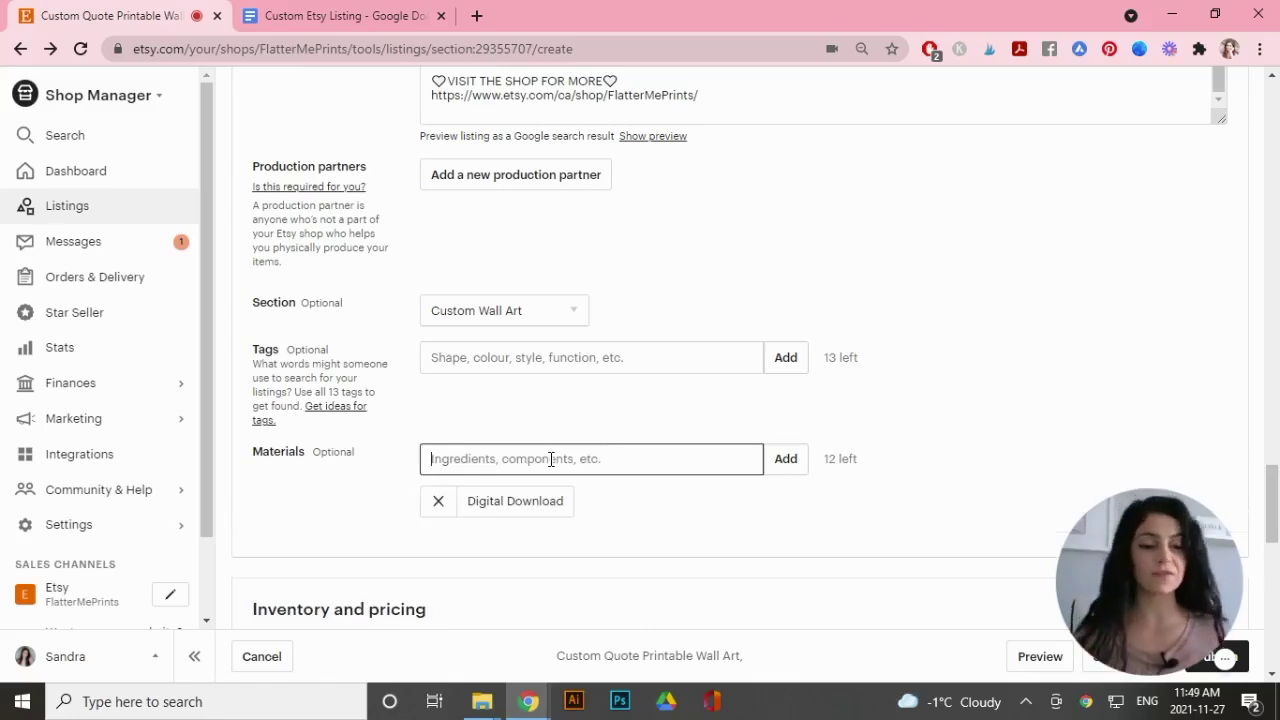
scroll(551, 458, "down", 3)
Enter 8.00 as the listing price and pick 100 as the available quantity.
left_click(507, 347)
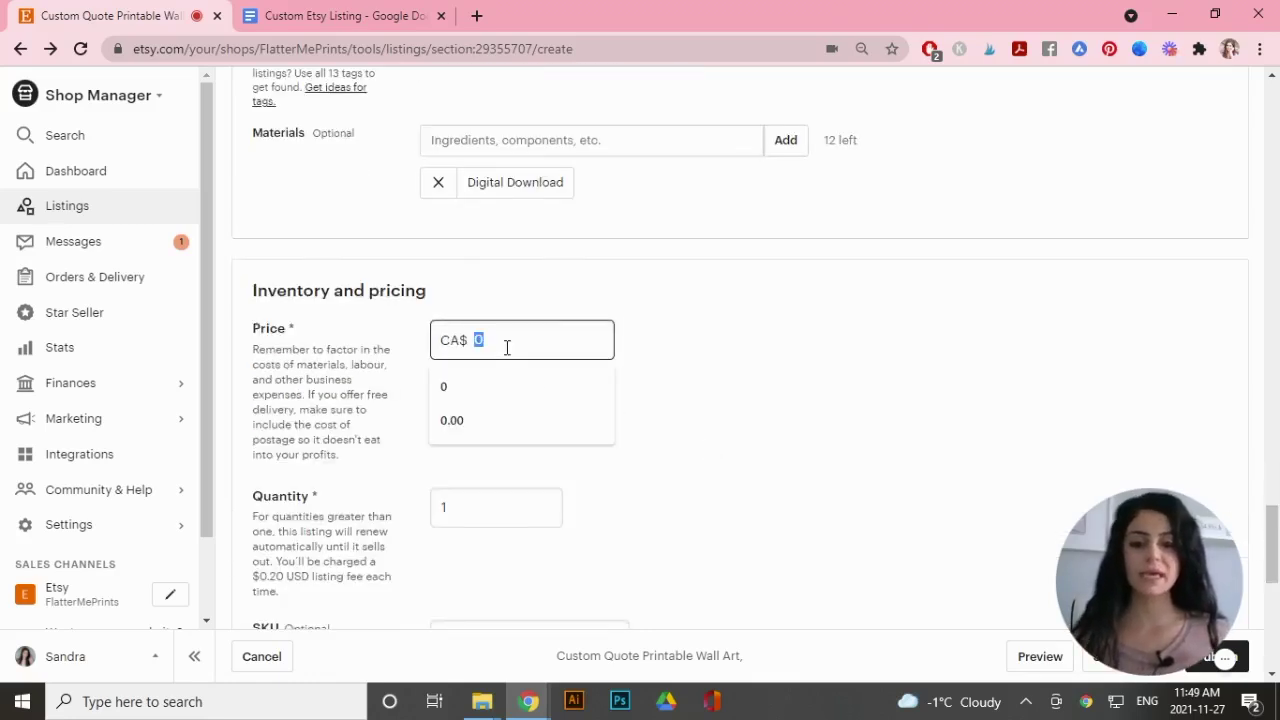
type("8.00")
left_click(783, 357)
scroll(600, 400, "down", 1)
left_click(476, 415)
left_click(475, 457)
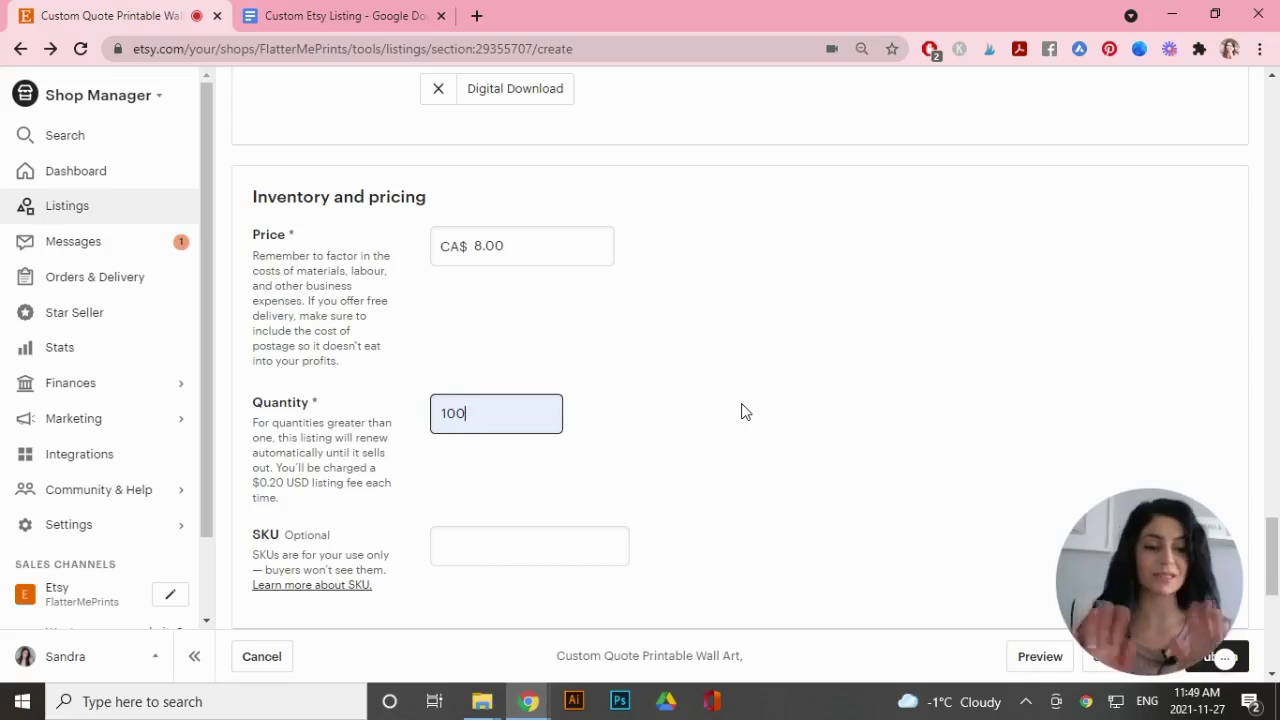
scroll(743, 408, "down", 4)
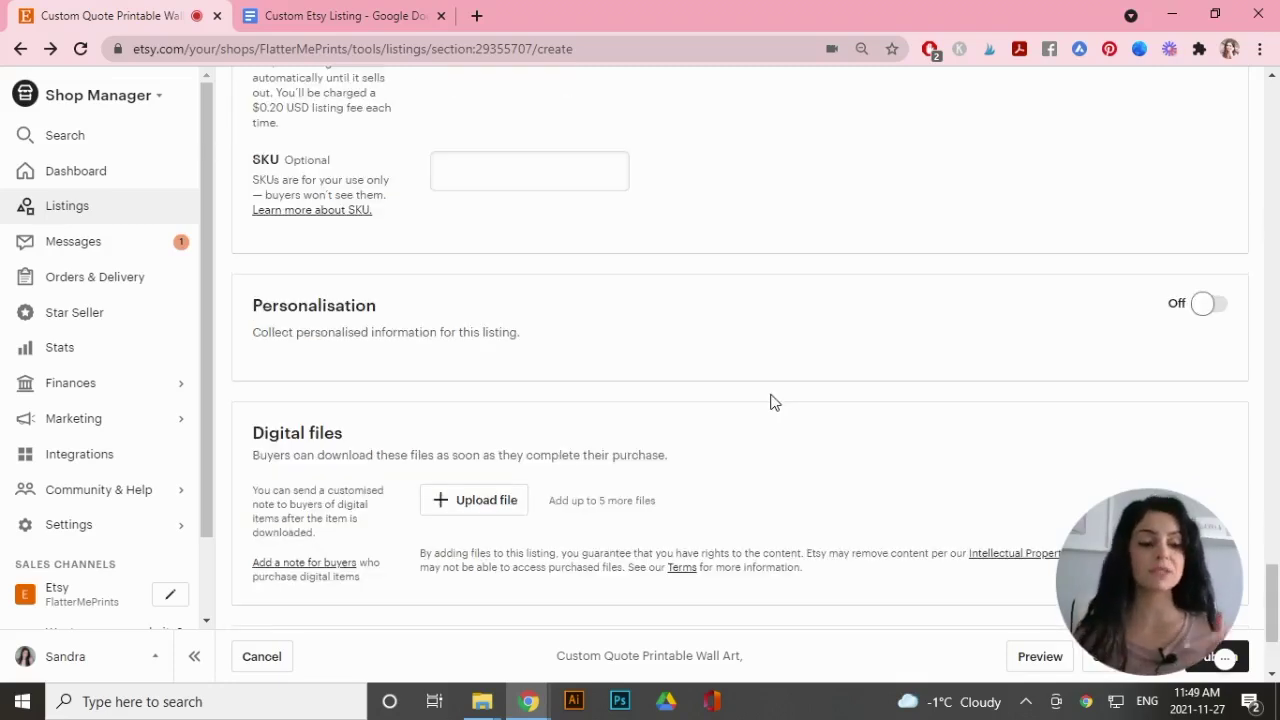
Enable personalisation with buyer prompts: 1. Custom Quote, 2. Watercolor Option, 3. Size in Inches, 4. Your Email Address.
left_click(1216, 306)
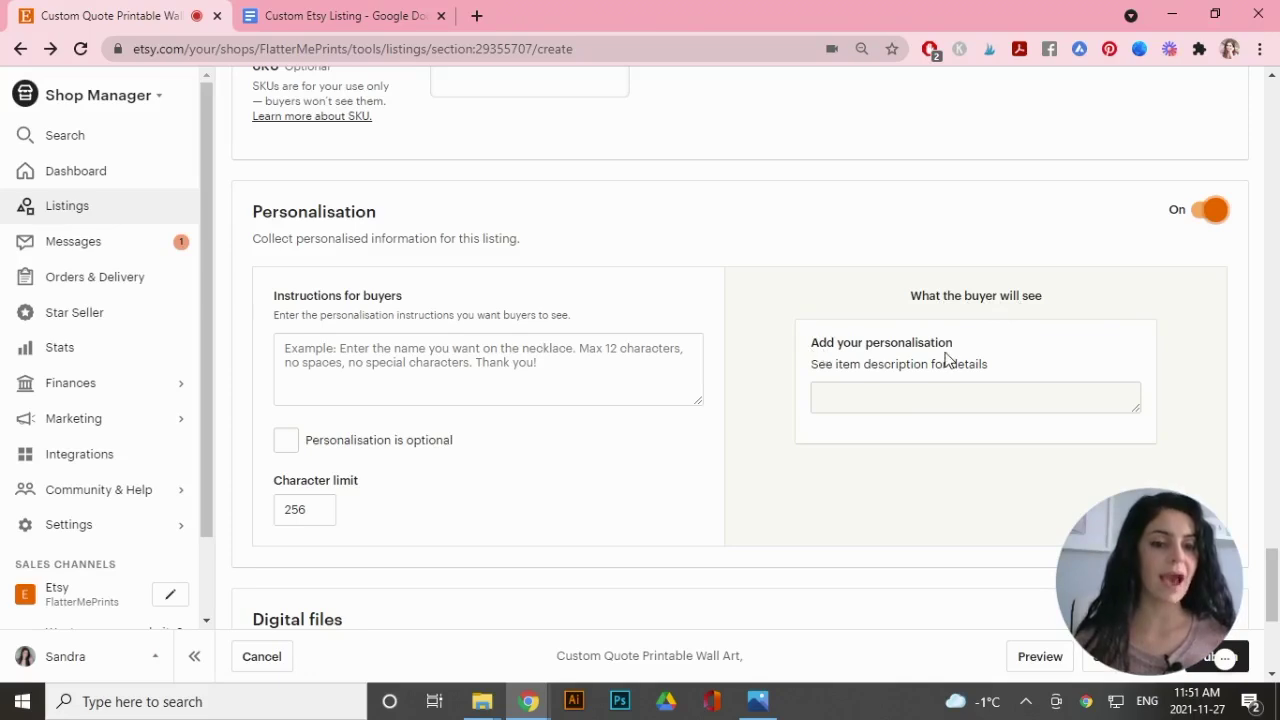
left_click(400, 366)
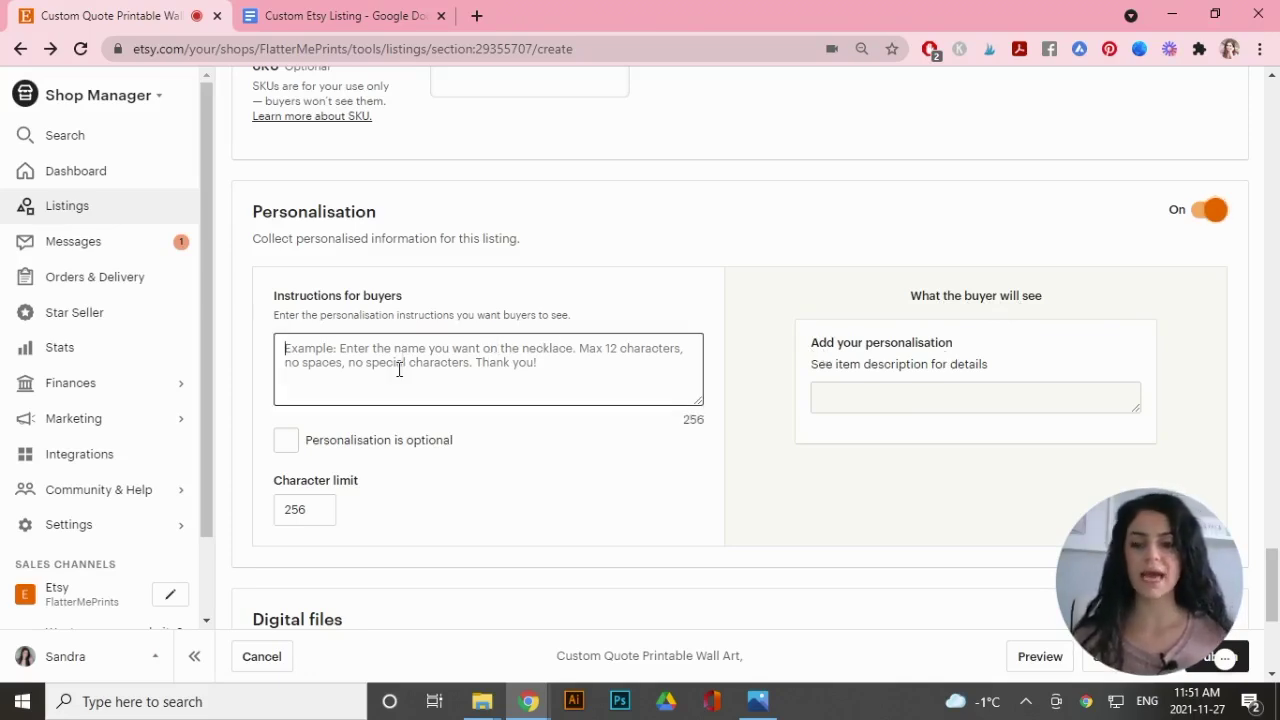
type("1. ")
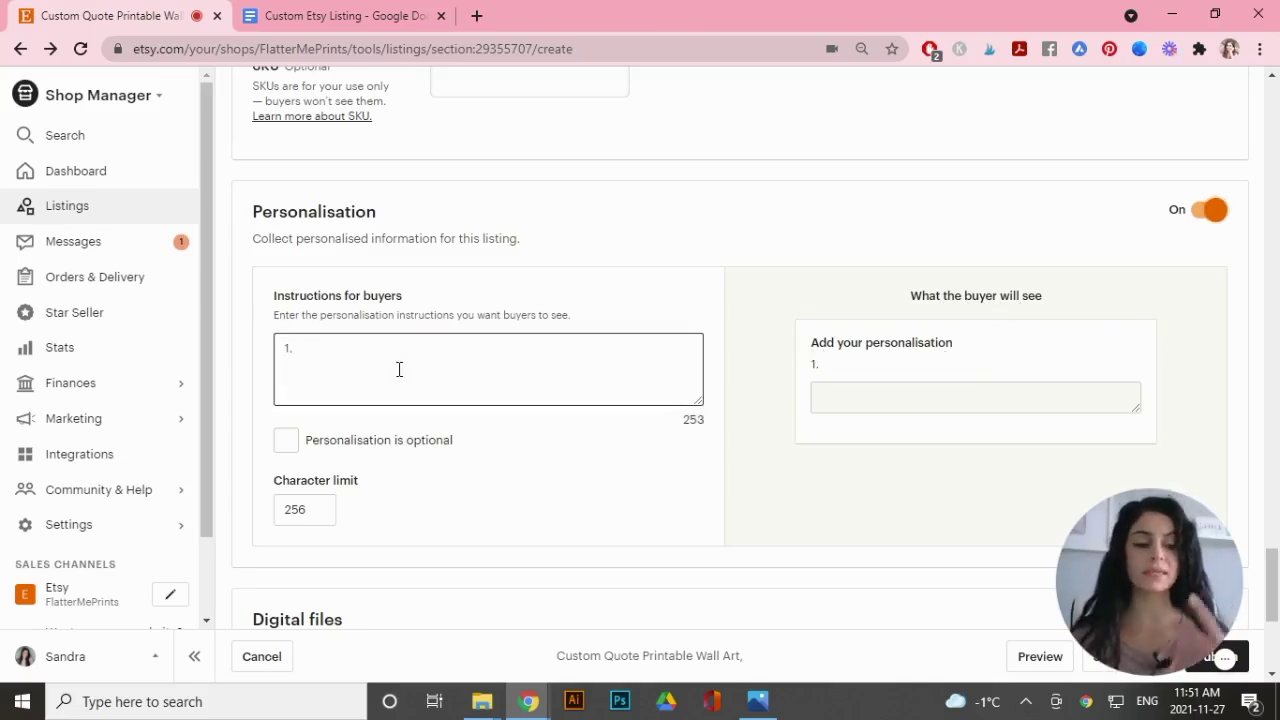
type("Custom Quote")
key("Return")
type("2. Watercolor Option")
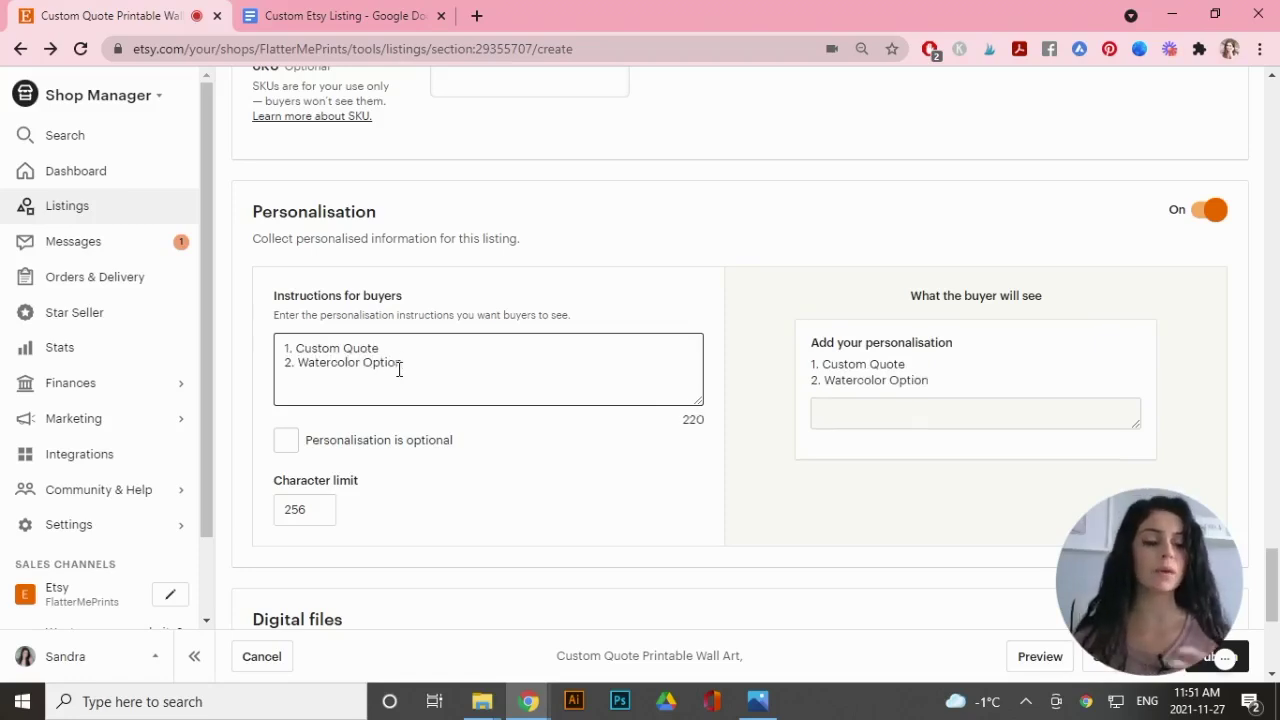
key("Return")
type("3. ")
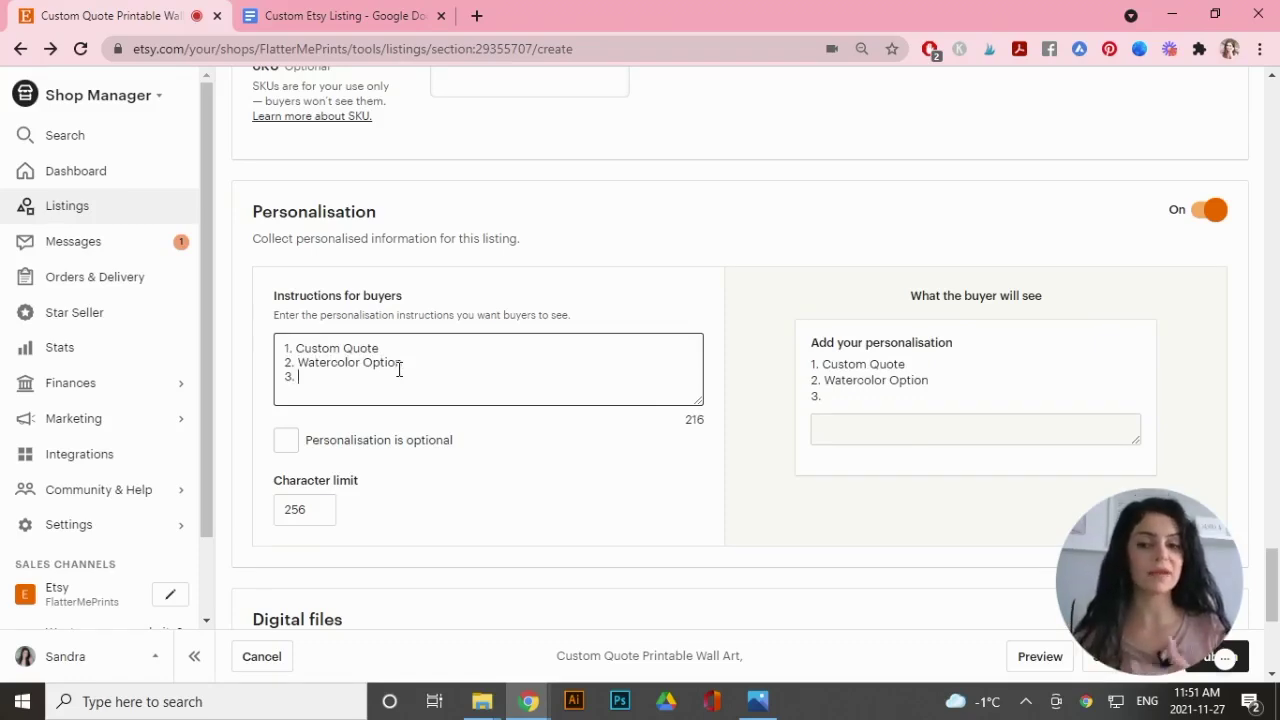
type("S")
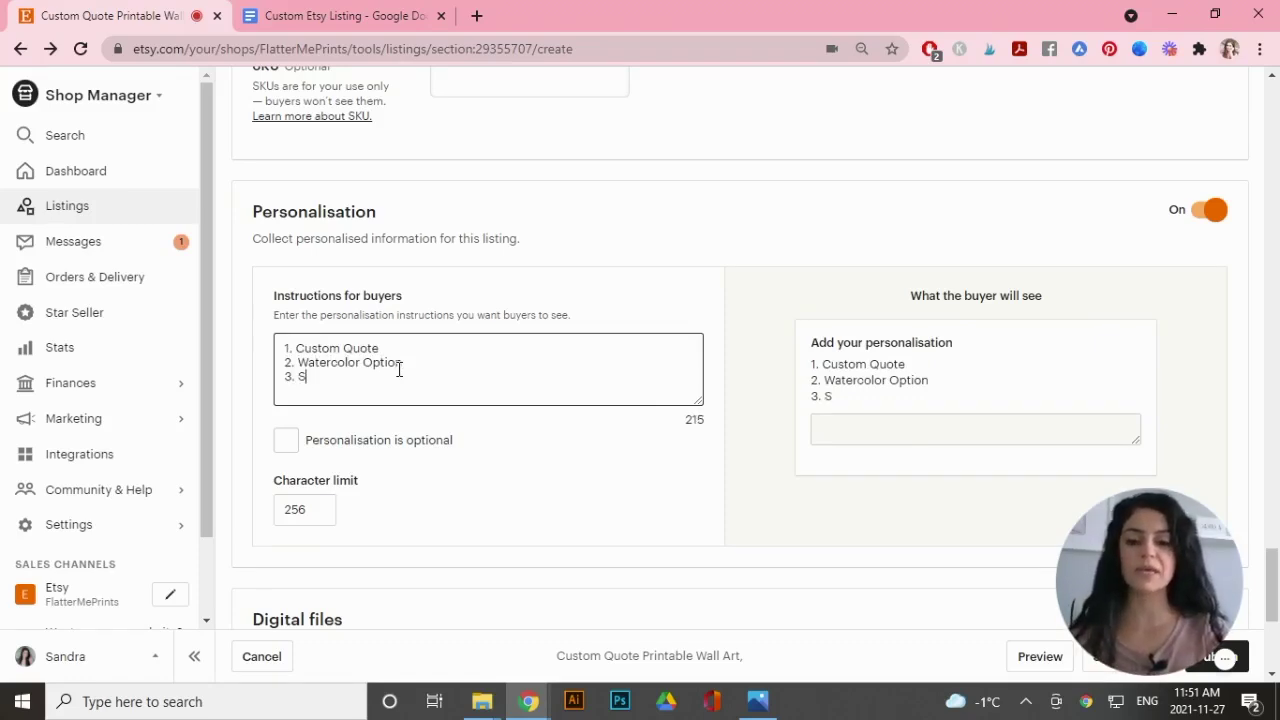
type("ize in Inches (")
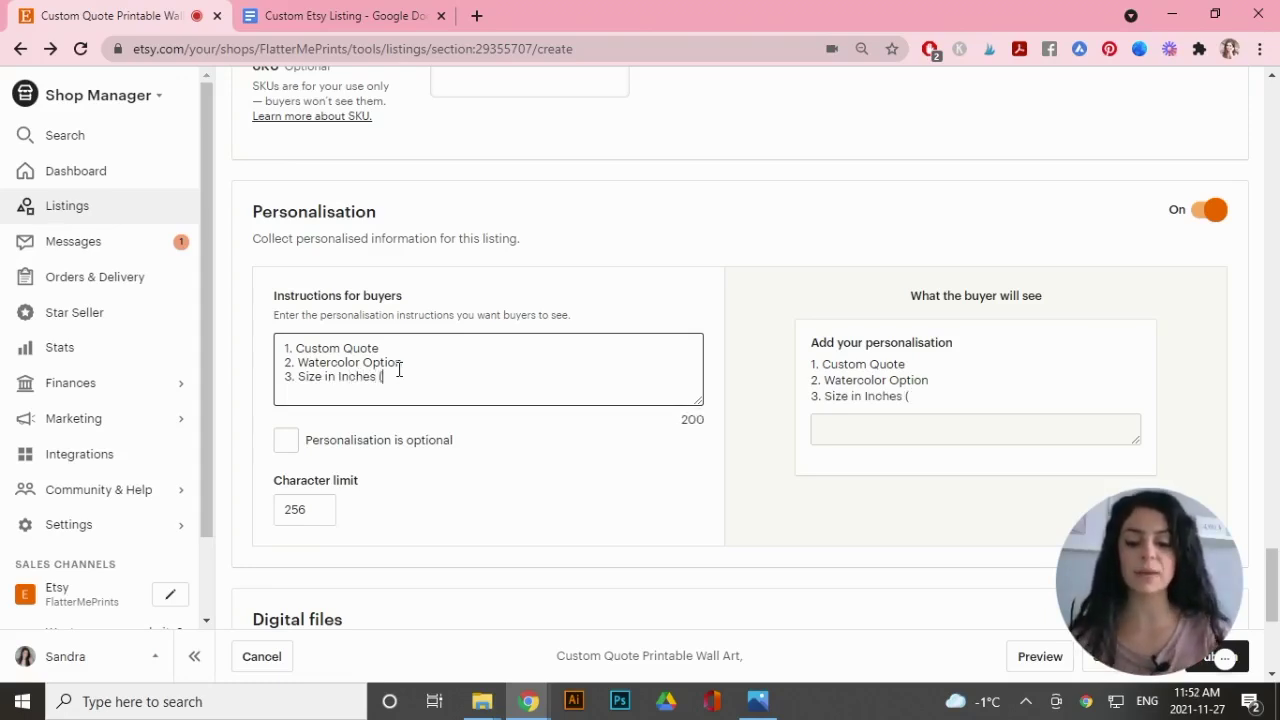
type("i.e. 16\" x ")
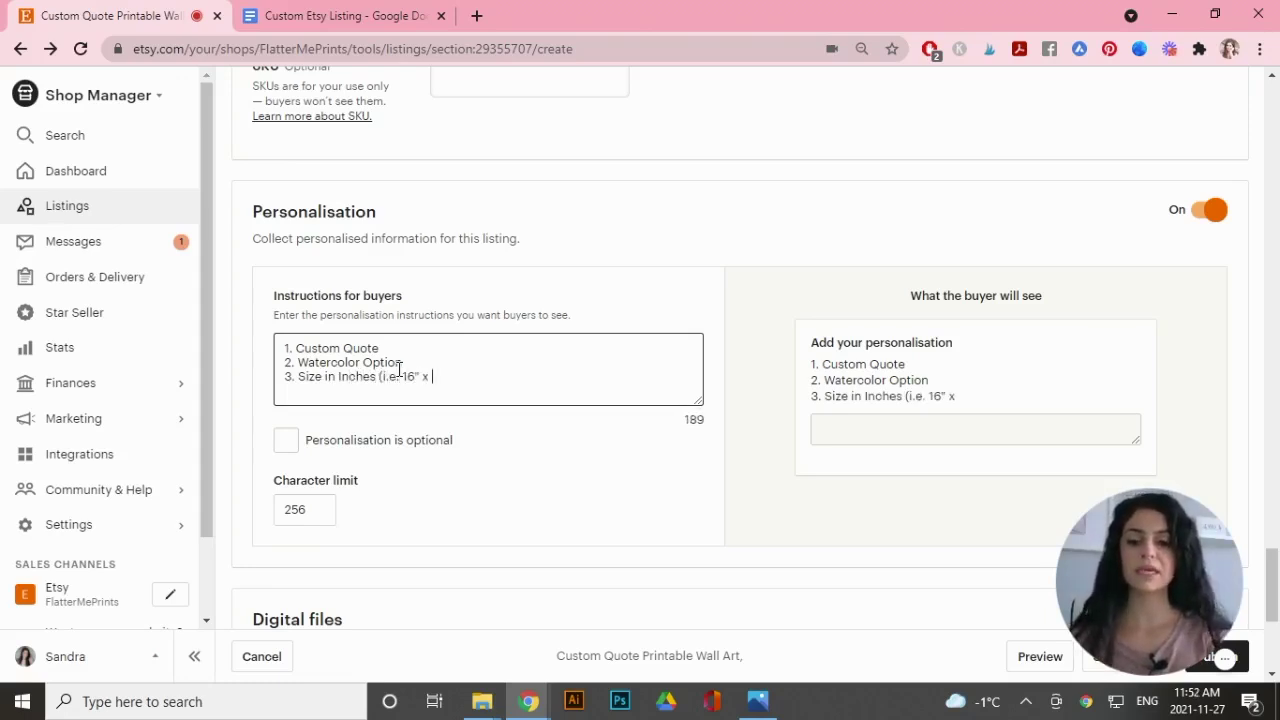
type("20\")")
key("Return")
type("4. Your ")
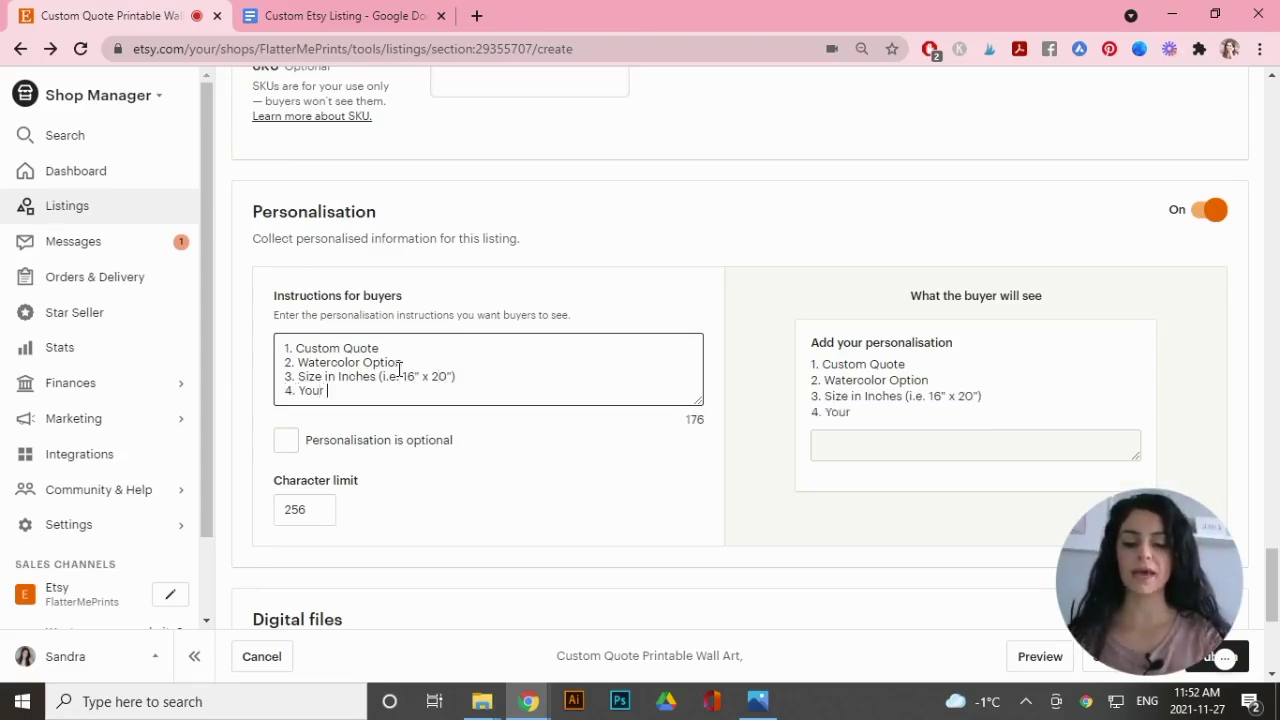
type("Email Address")
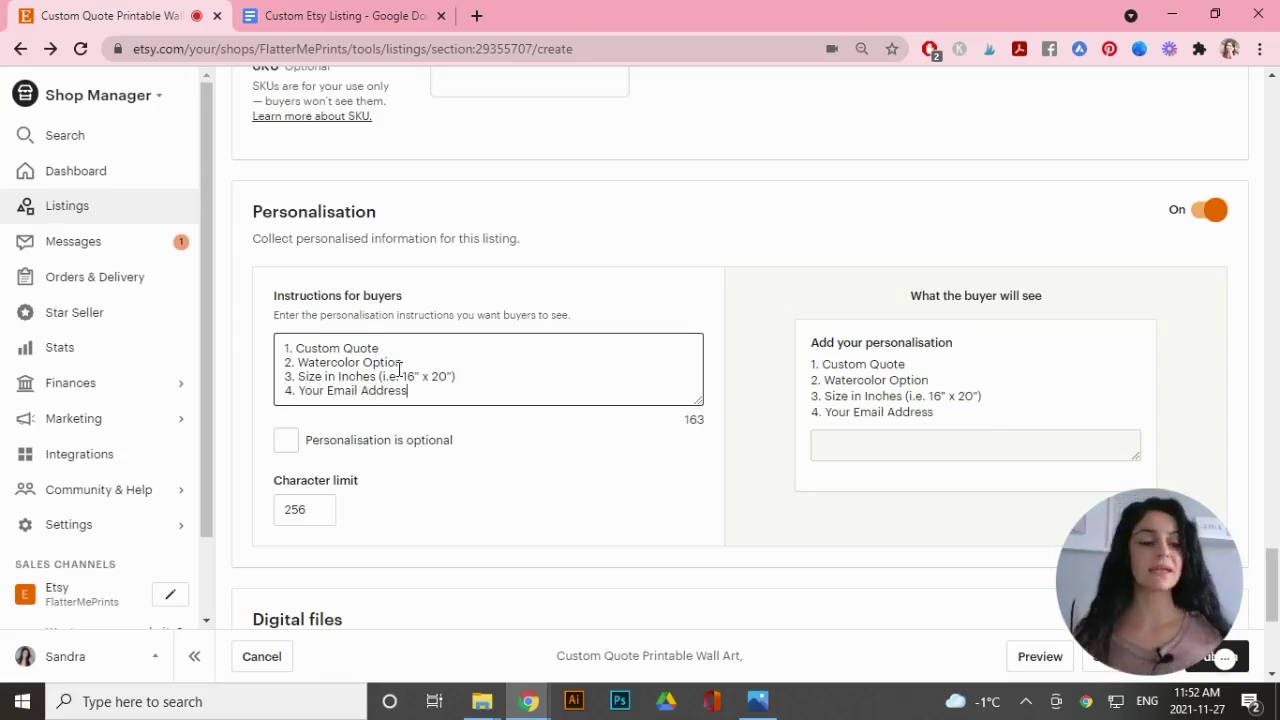
left_click_drag(1275, 573, 1276, 580)
scroll(1275, 608, "down", 1)
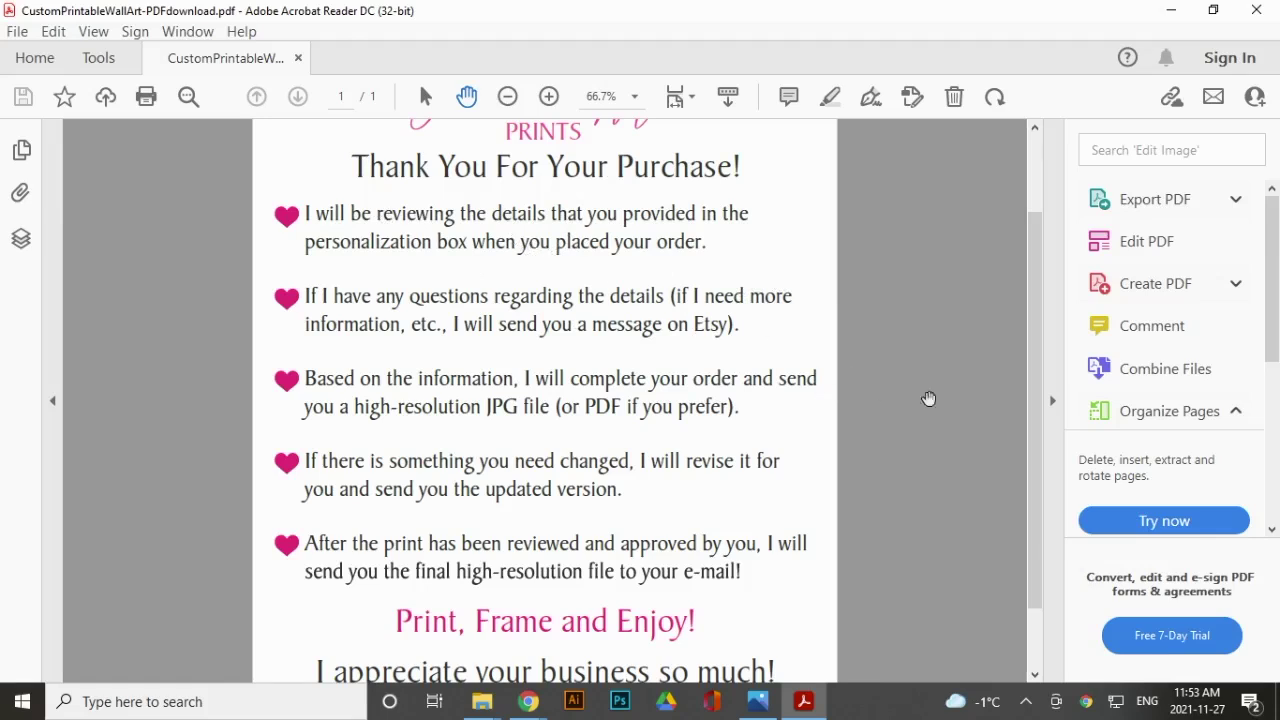
Scroll through the 'Thank You For Your Purchase!' page of CustomPrintableWallArt-PDFdownload.pdf.
left_click_drag(1034, 320, 1034, 346)
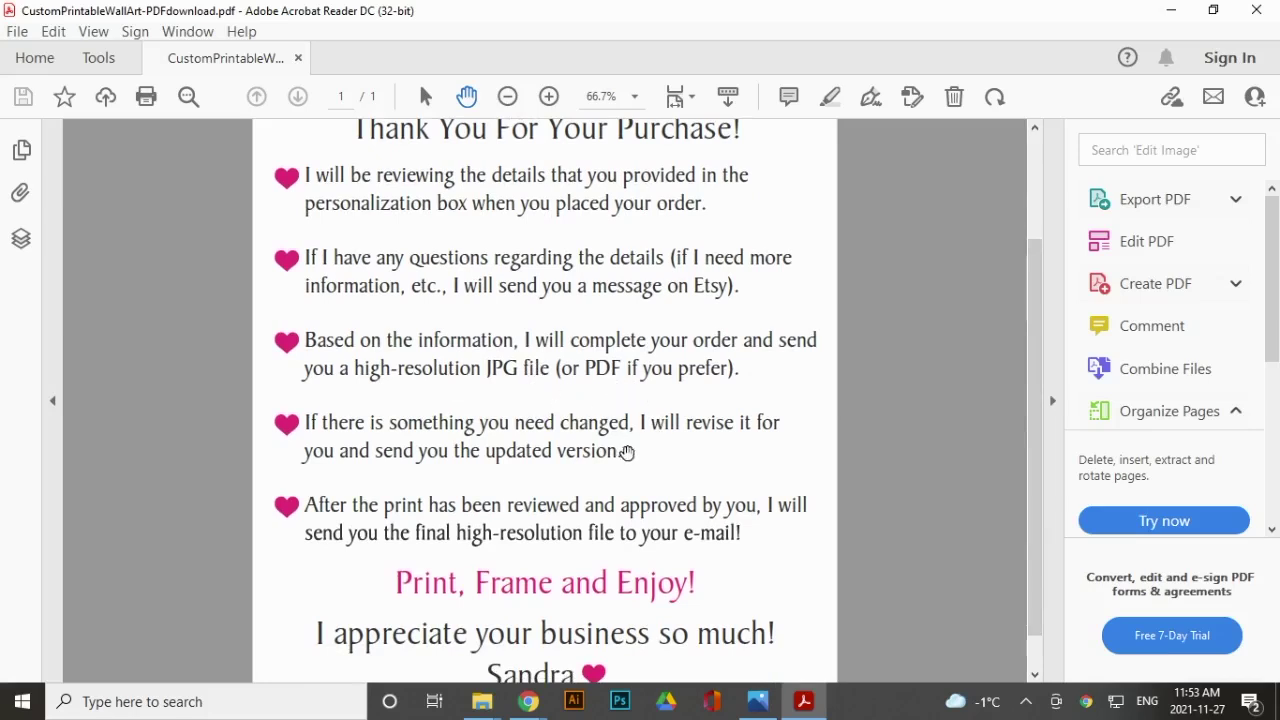
left_click_drag(1033, 363, 1032, 412)
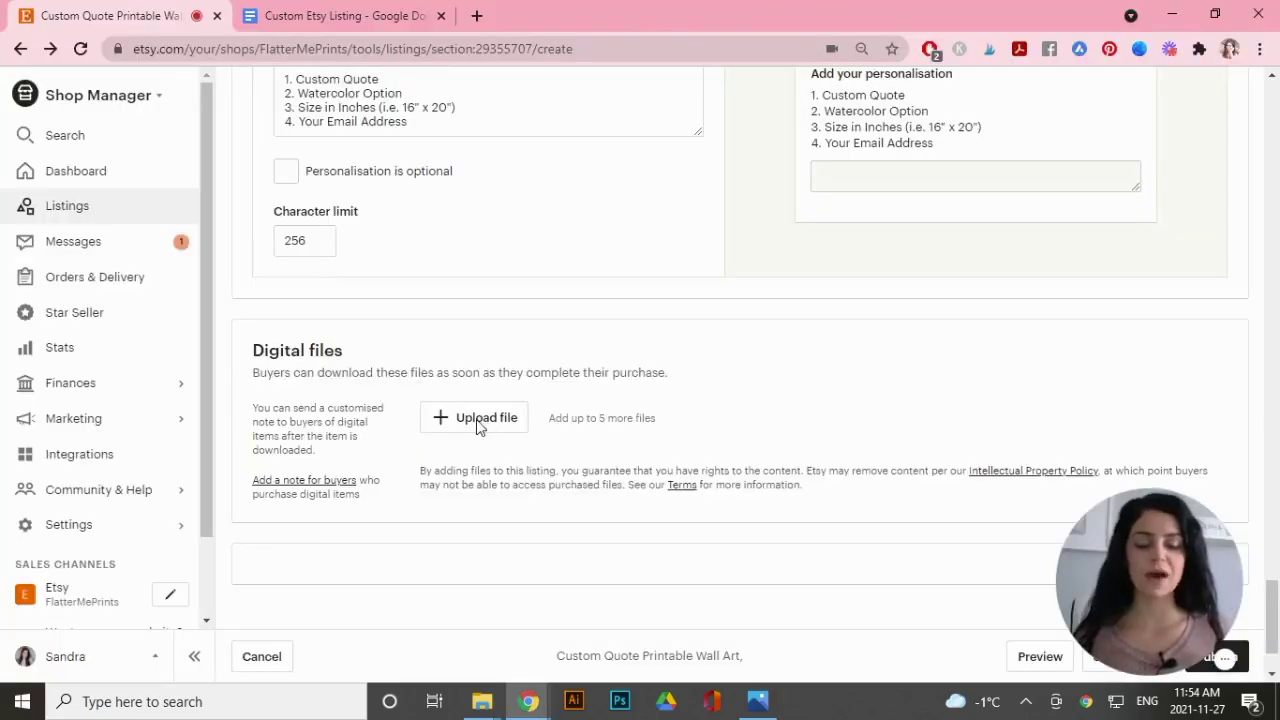
Upload CustomPrintableWallArt-PDFdownload.pdf (195.29 KB) as the listing's digital file.
left_click(470, 418)
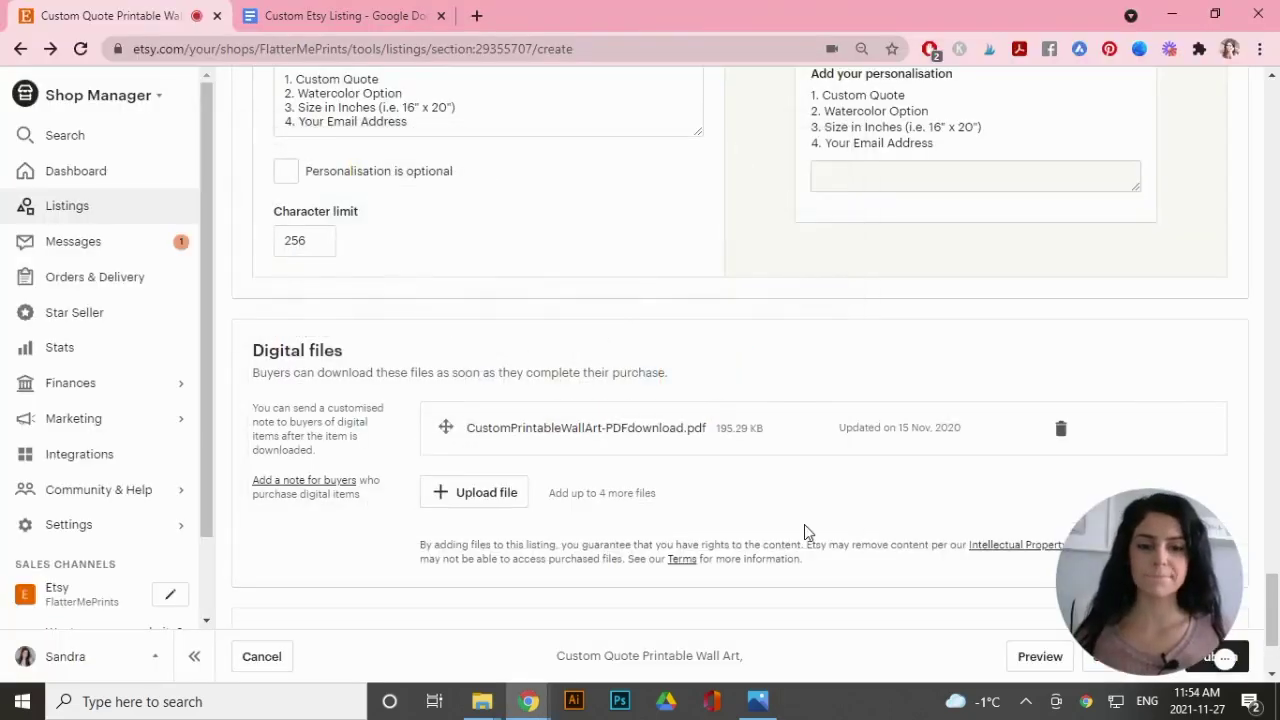
left_click_drag(1147, 560, 945, 552)
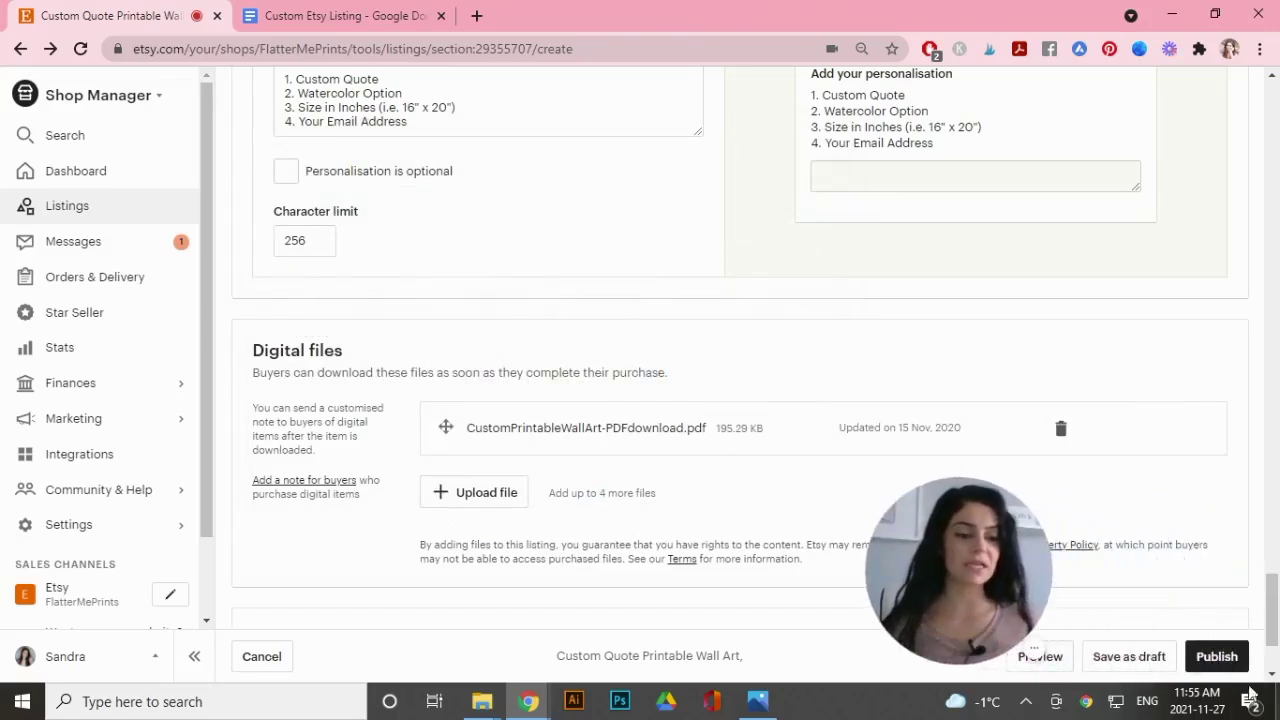